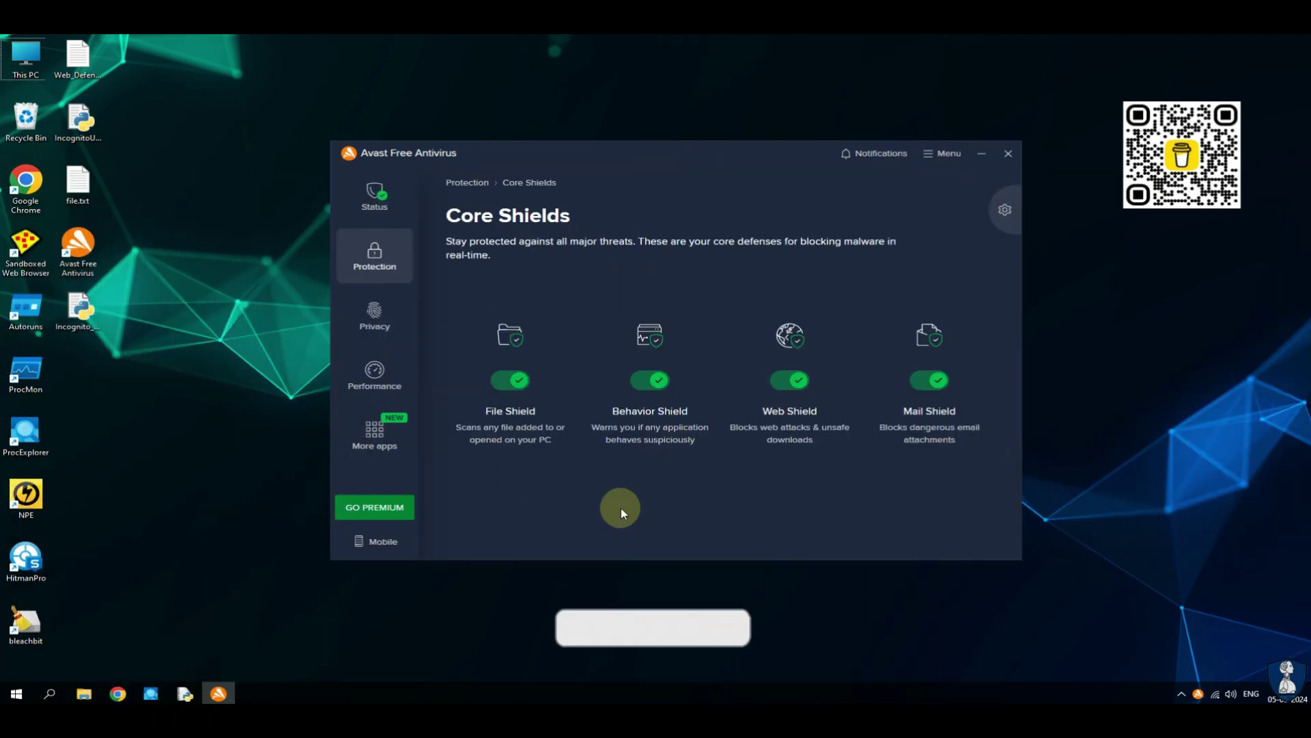
Step: Examine the Ransomware Shield and Firewall pages of the antivirus protection section
{"action": "left_click", "coordinate": [372, 258]}
{"action": "left_click", "coordinate": [452, 372]}
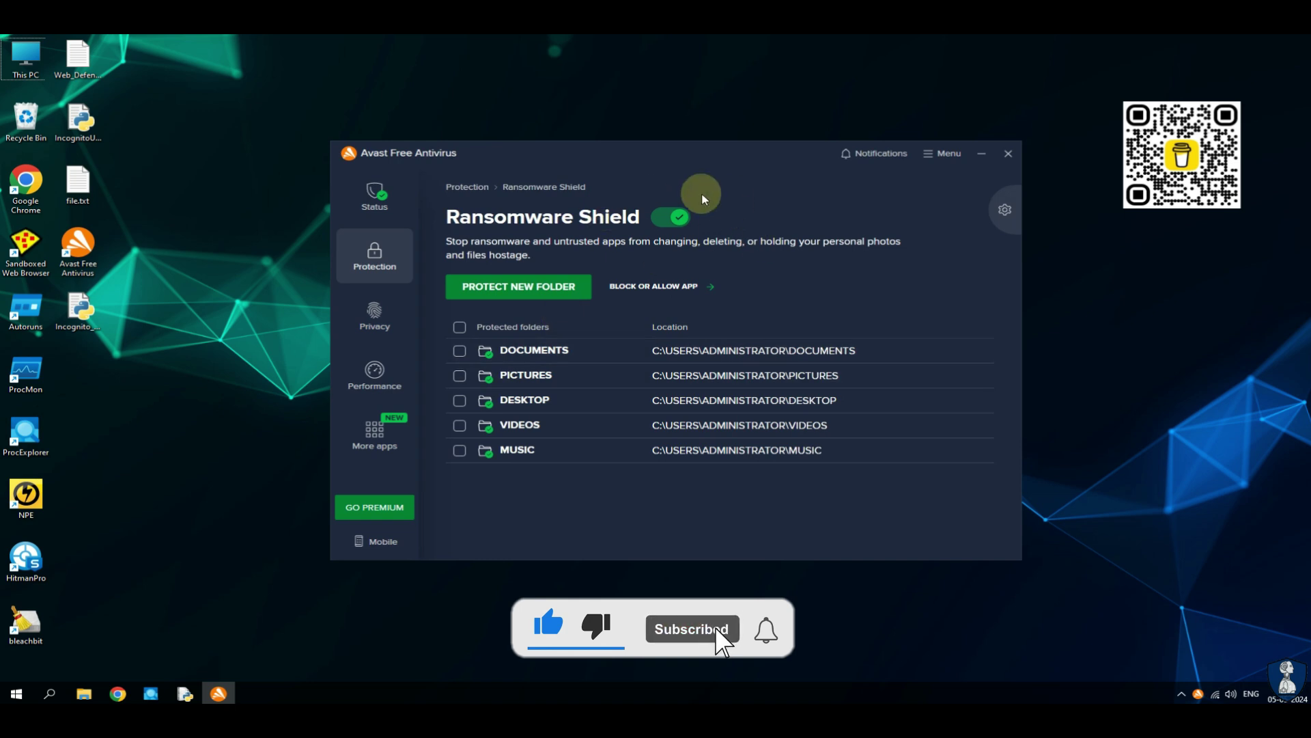
{"action": "left_click", "coordinate": [373, 258]}
{"action": "left_click", "coordinate": [613, 402]}
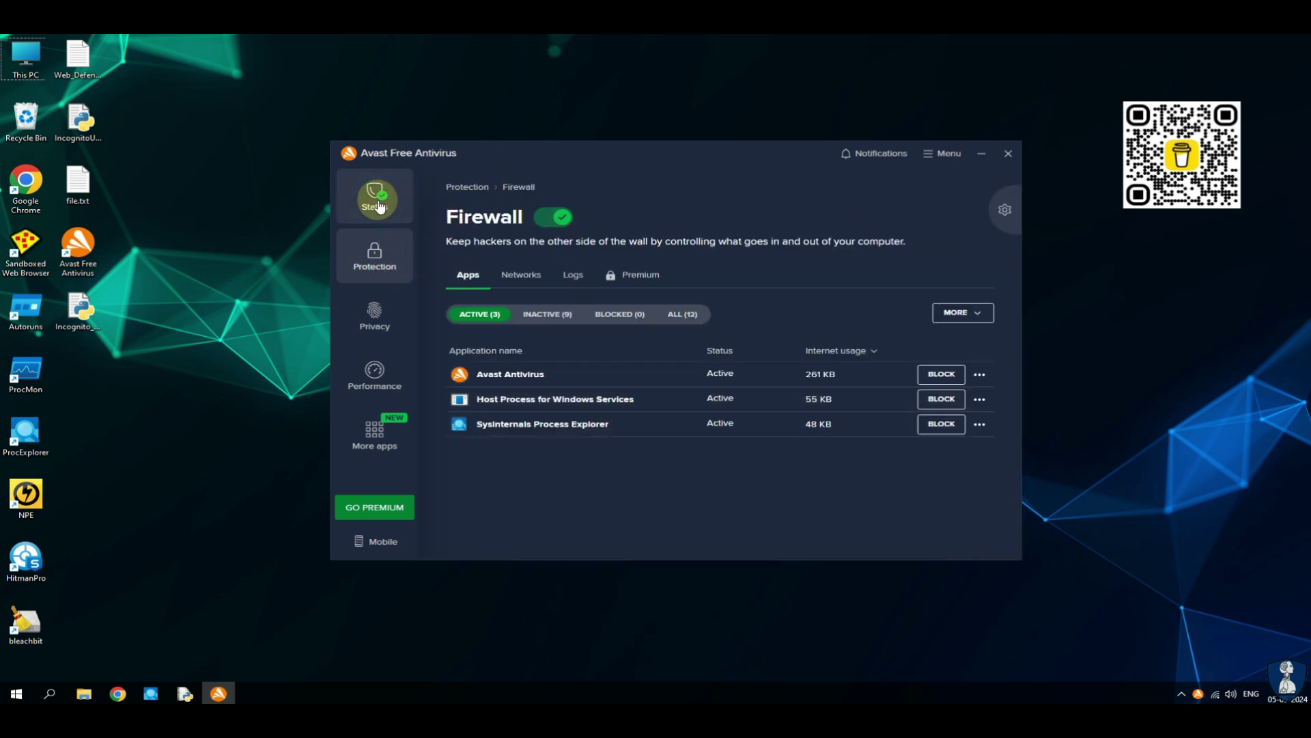
{"action": "left_click", "coordinate": [370, 258]}
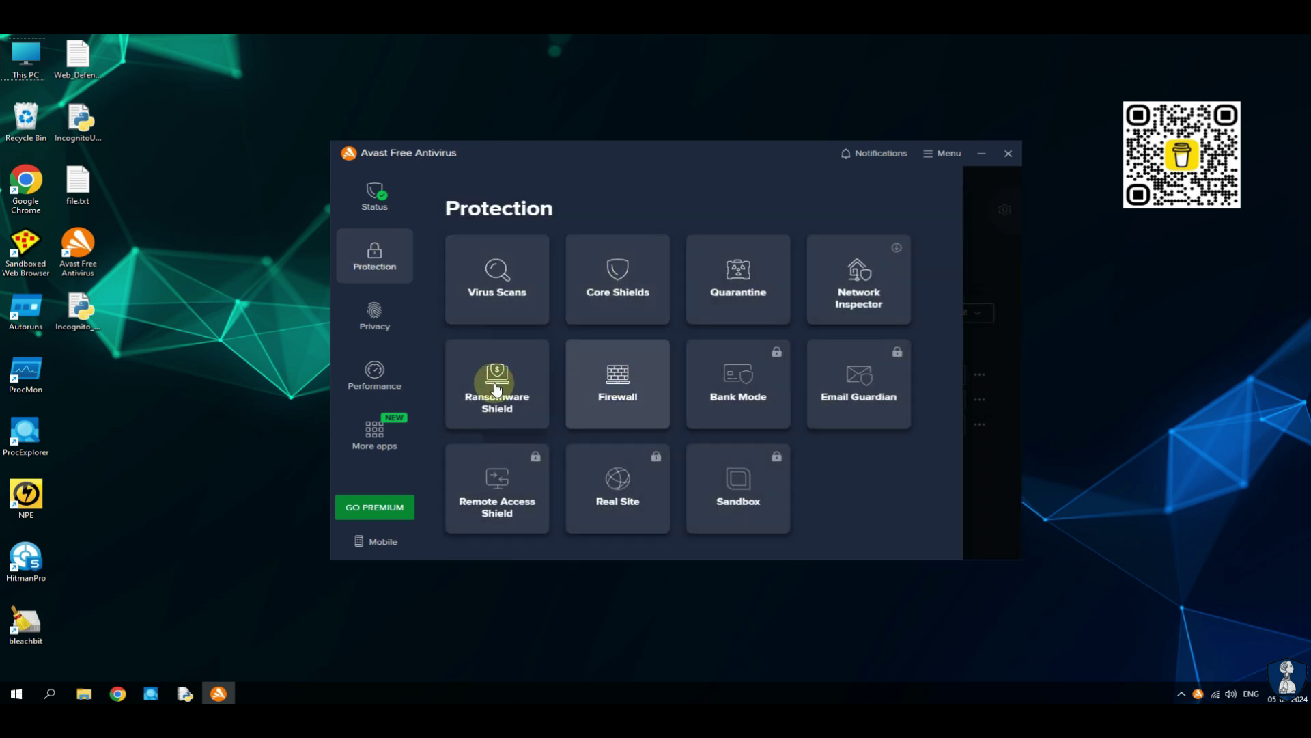
Step: View the Avast shields control options for disabling protection and dismiss them without choosing one
{"action": "right_click", "coordinate": [1199, 695]}
{"action": "mouse_move", "coordinate": [1216, 605]}
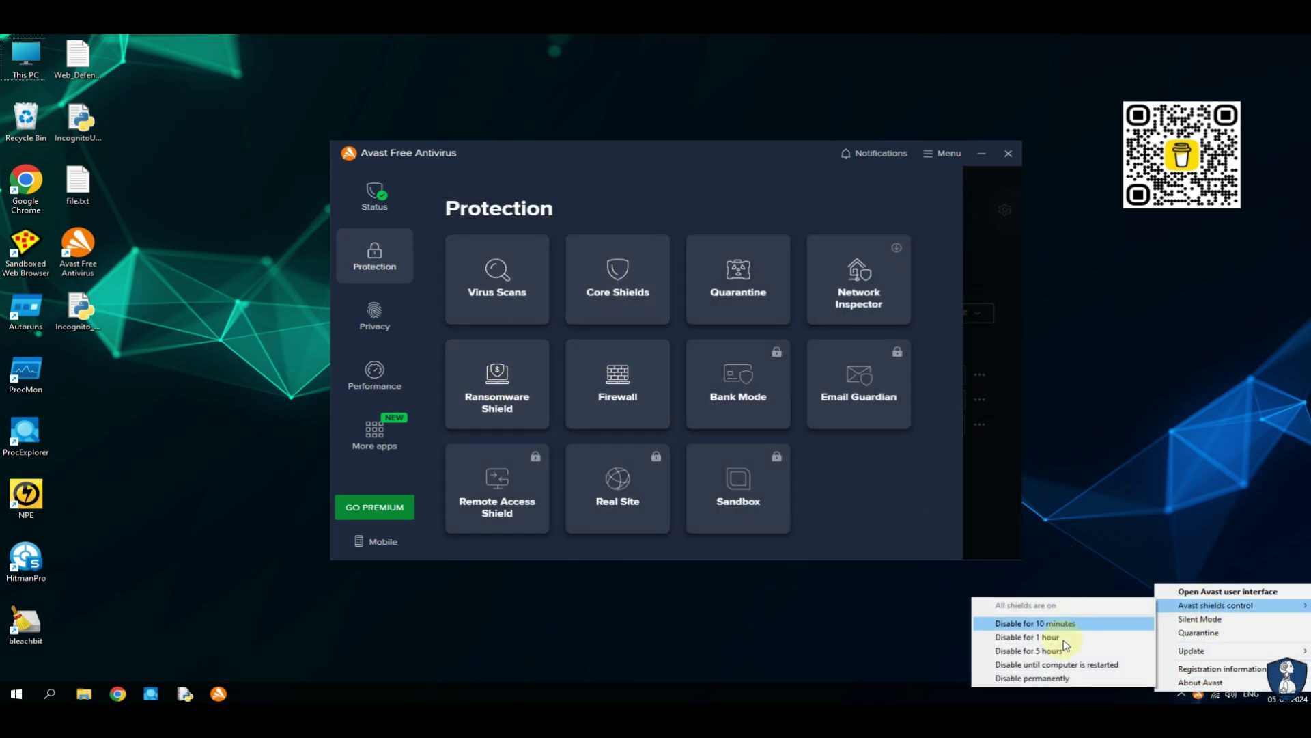
{"action": "left_click", "coordinate": [869, 515]}
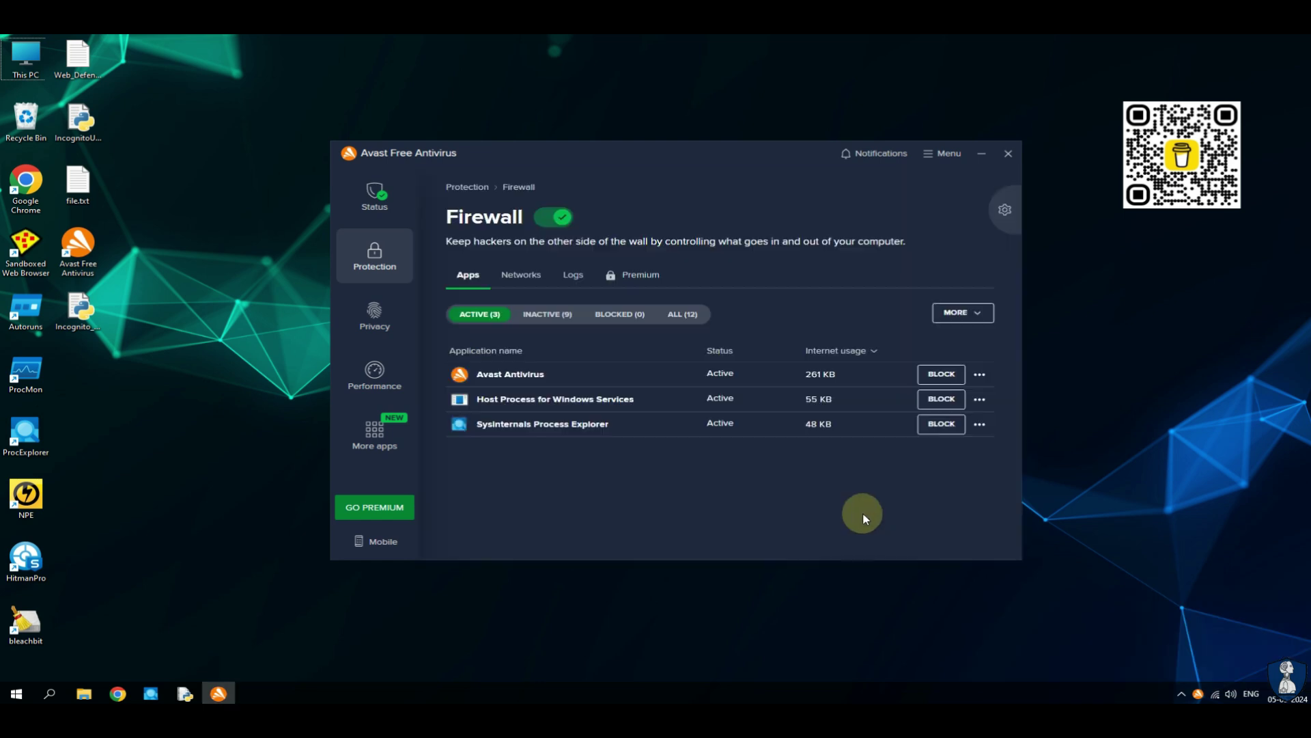
Step: Open the Core Shields settings and examine the malware handling options and the Web Shield scanning options
{"action": "left_click", "coordinate": [373, 258]}
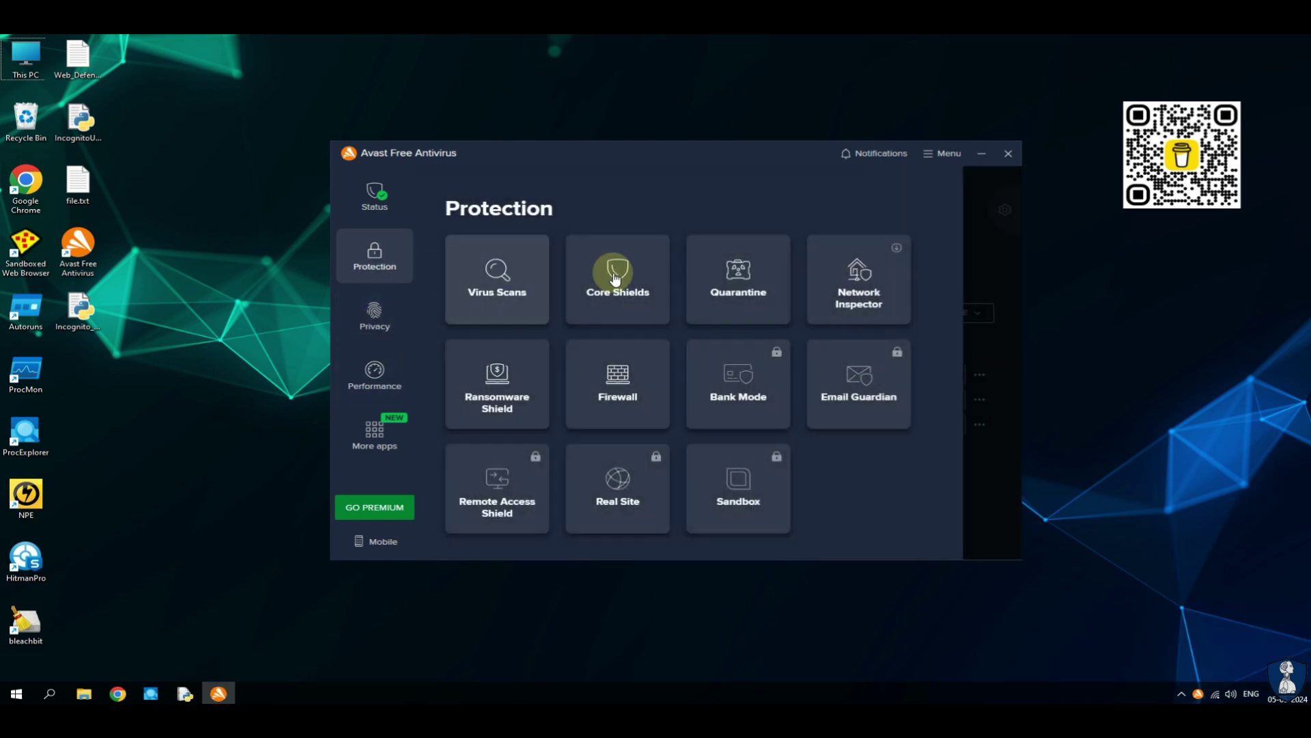
{"action": "left_click", "coordinate": [613, 272]}
{"action": "left_click", "coordinate": [1003, 220]}
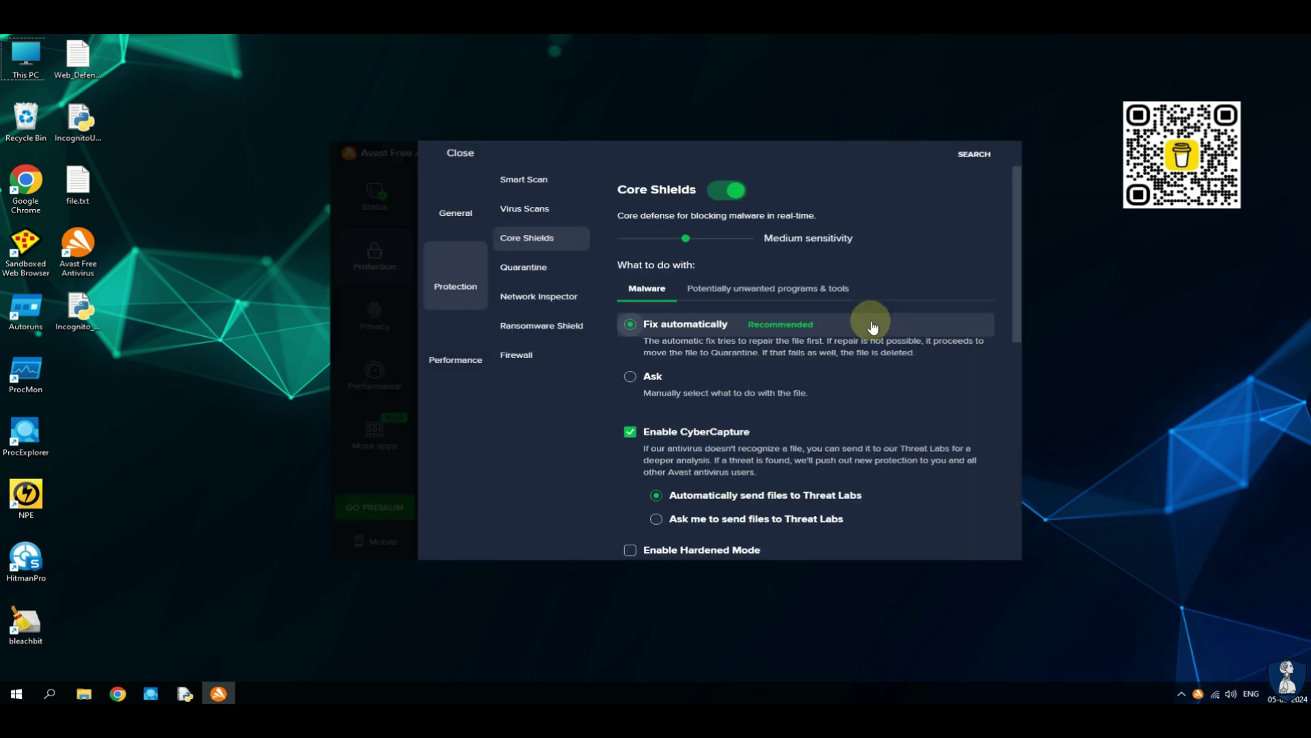
{"action": "scroll", "coordinate": [806, 395], "scroll_direction": "down", "scroll_amount": 3}
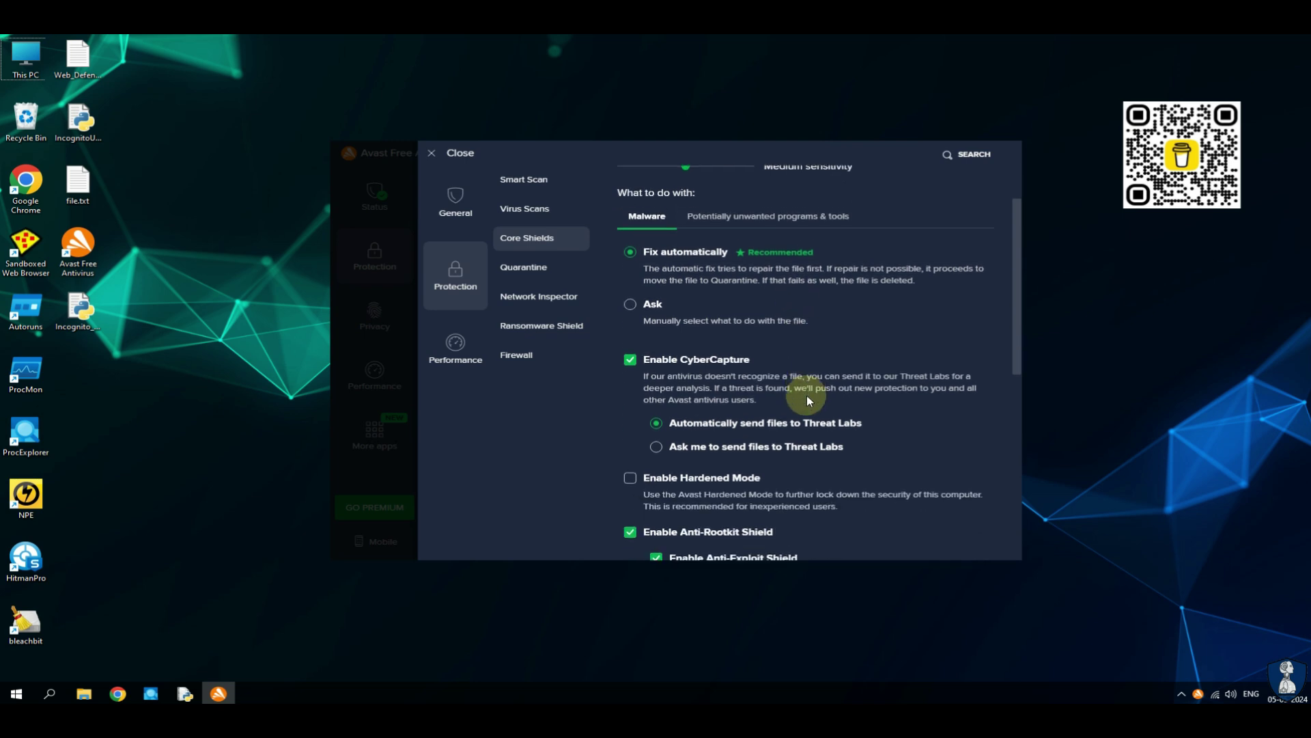
{"action": "scroll", "coordinate": [805, 400], "scroll_direction": "down", "scroll_amount": 1}
{"action": "left_click", "coordinate": [801, 434]}
{"action": "scroll", "coordinate": [779, 355], "scroll_direction": "down", "scroll_amount": 3}
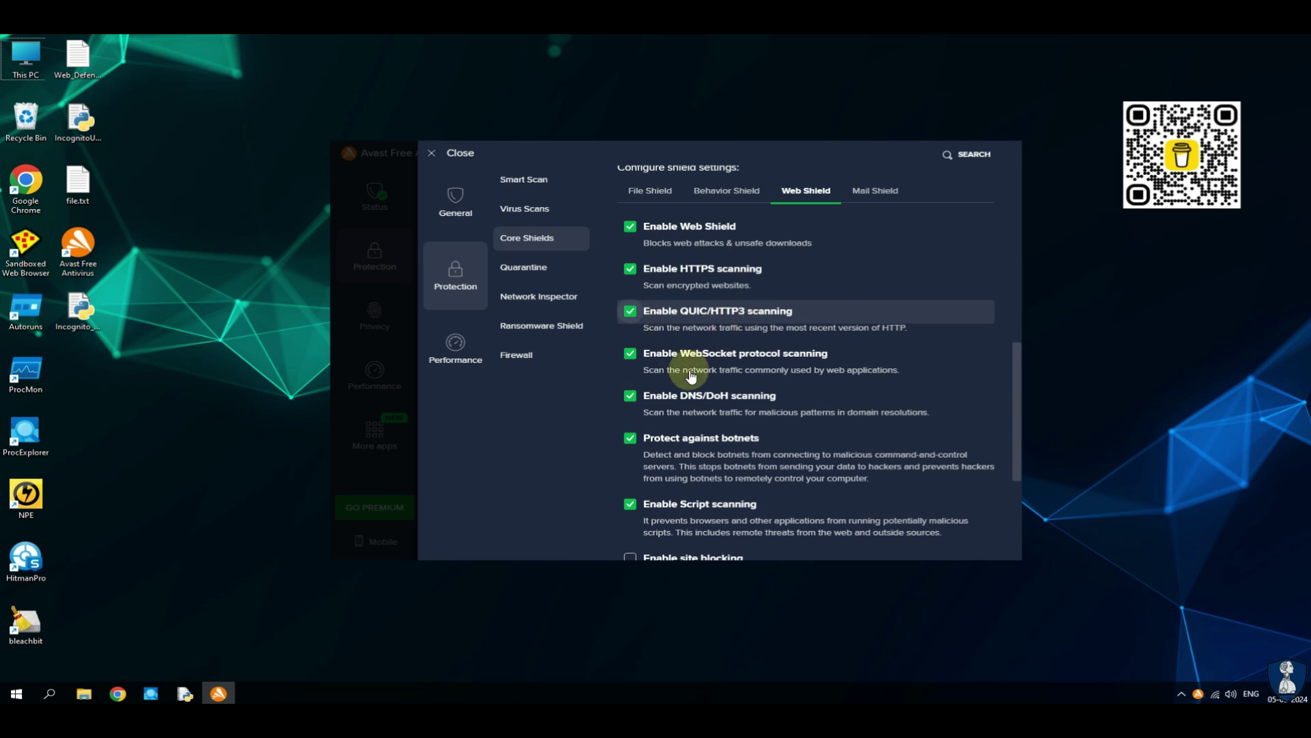
{"action": "scroll", "coordinate": [863, 417], "scroll_direction": "down", "scroll_amount": 2}
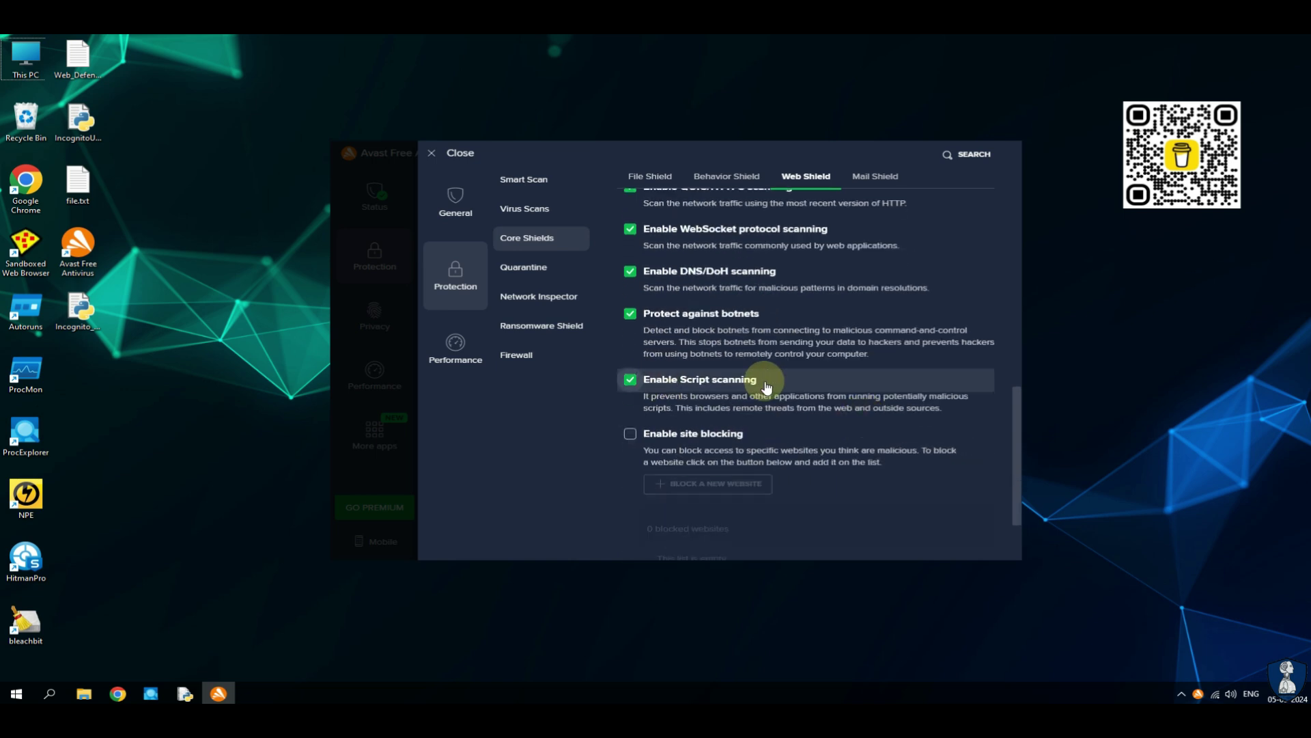
{"action": "scroll", "coordinate": [897, 430], "scroll_direction": "down", "scroll_amount": 2}
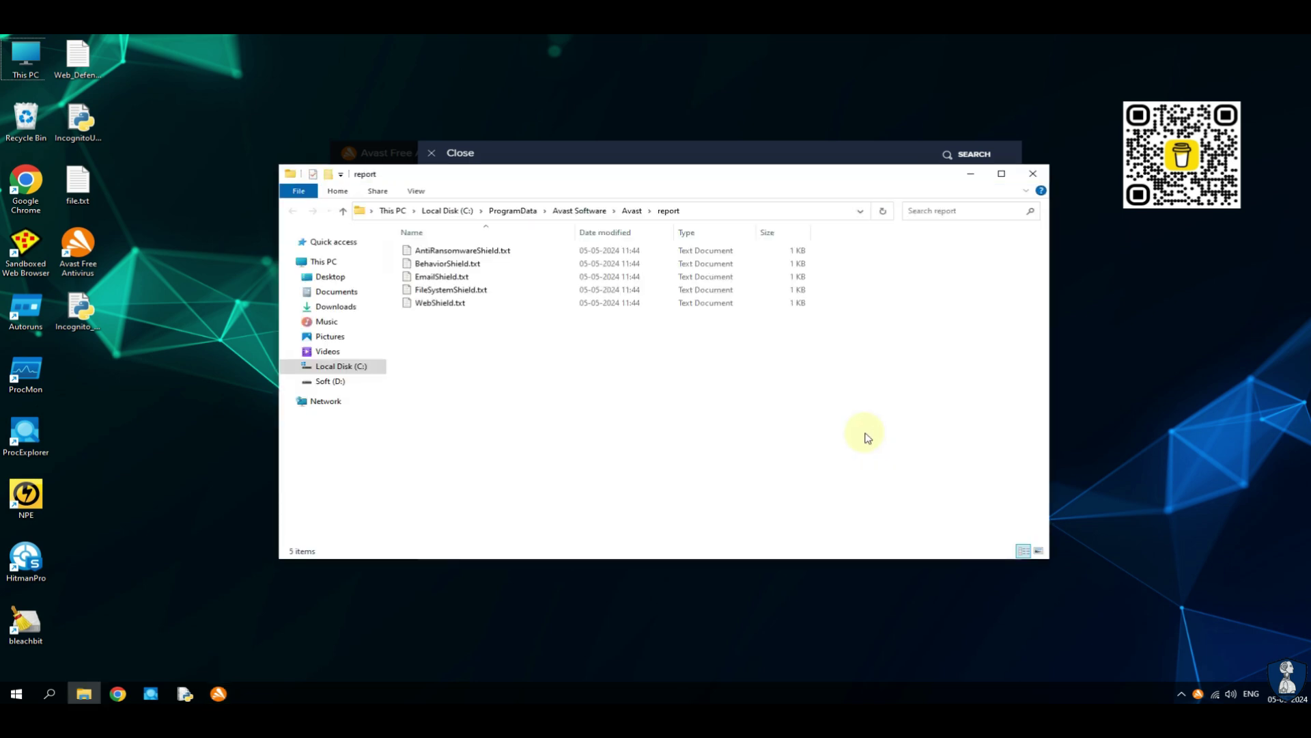
Step: Locate WebShield.txt in the Avast report folder, and put away the folder and antivirus windows
{"action": "left_click", "coordinate": [431, 305]}
{"action": "left_click", "coordinate": [970, 181]}
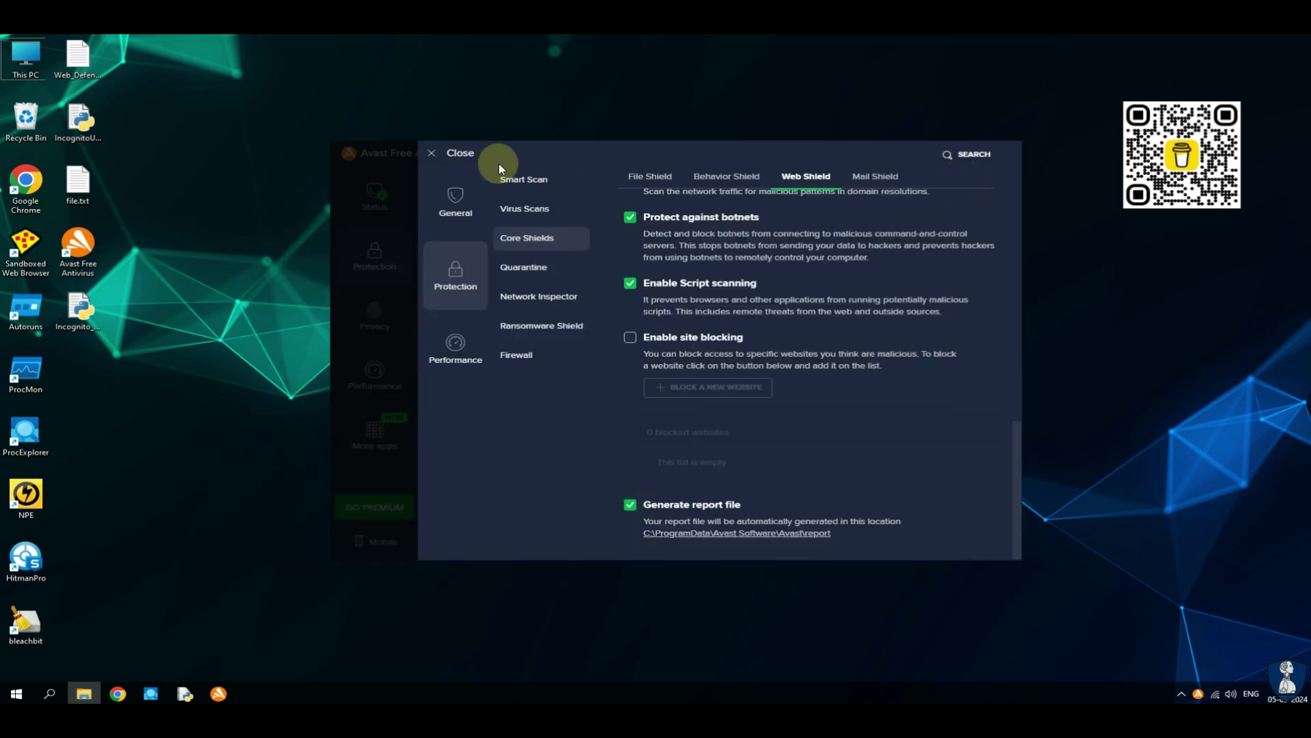
{"action": "left_click", "coordinate": [447, 153]}
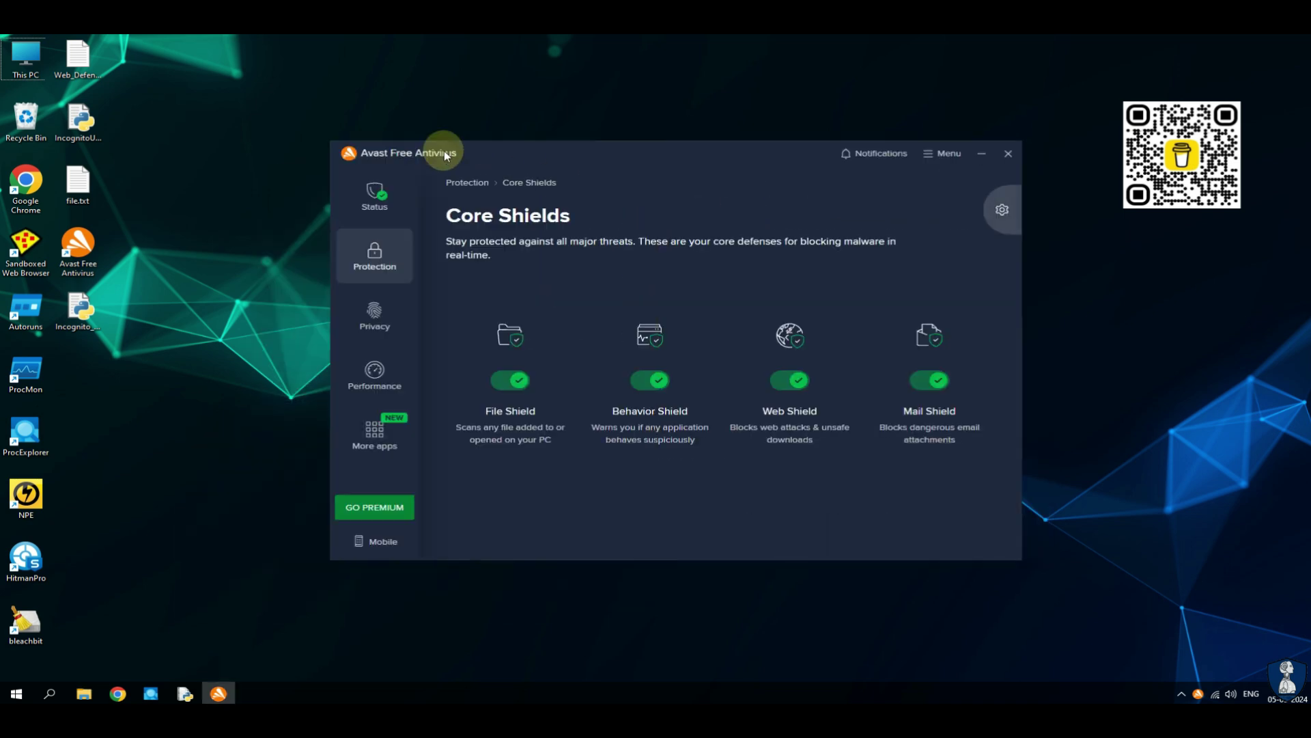
{"action": "left_click", "coordinate": [1008, 154]}
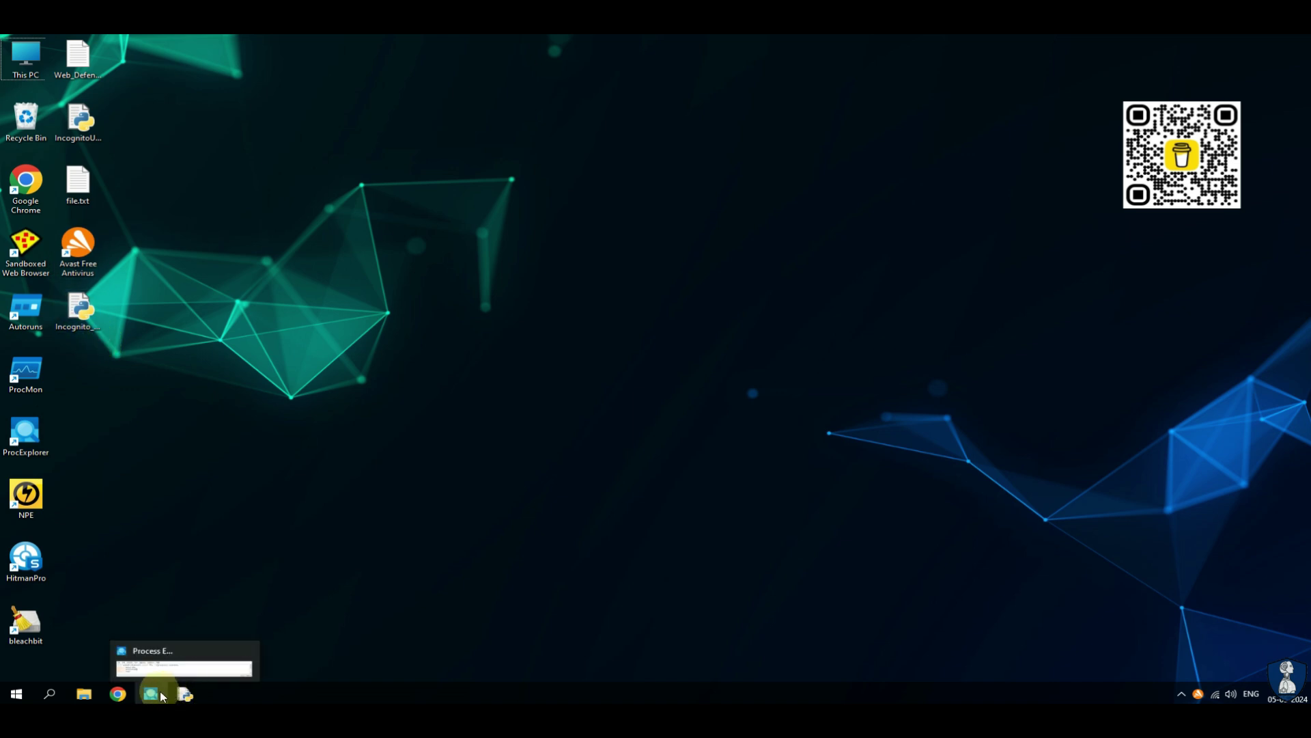
Step: Switch to Chrome, open its settings maximized, and examine the Safe Browsing and advanced options under Security
{"action": "left_click", "coordinate": [118, 693]}
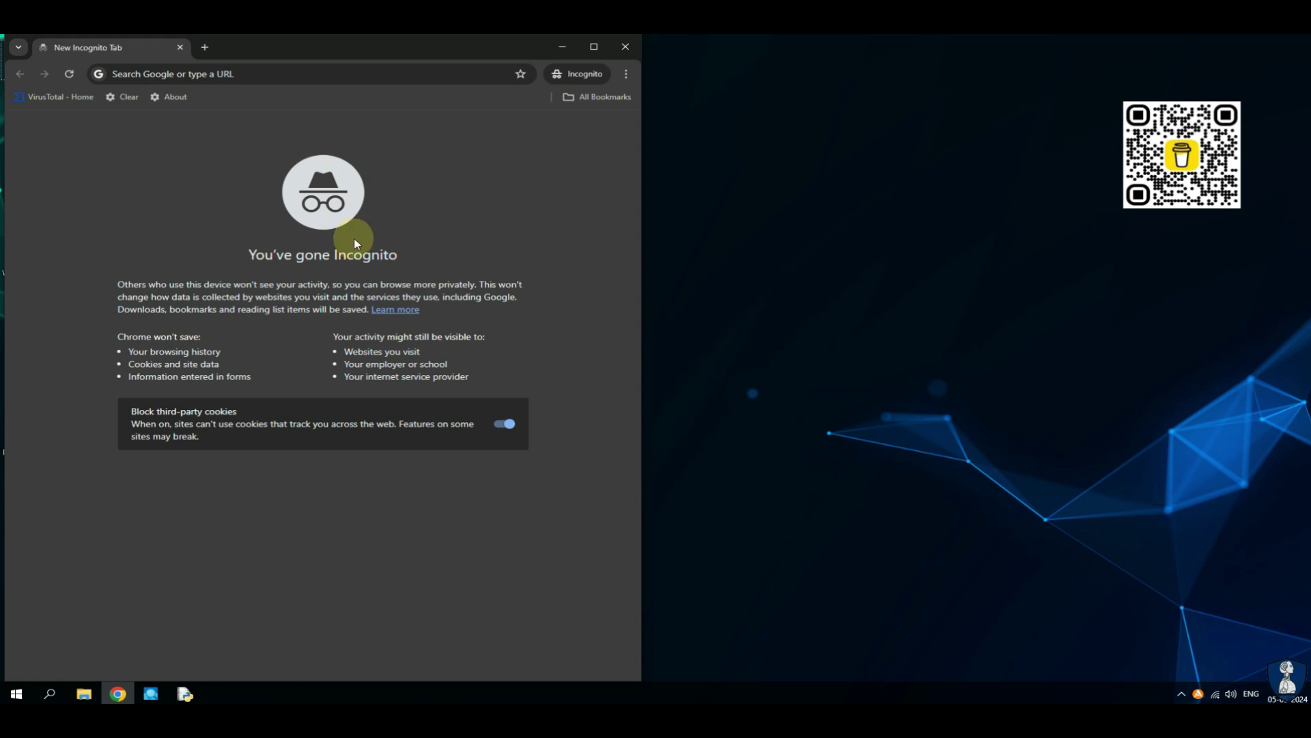
{"action": "left_click", "coordinate": [625, 76]}
{"action": "left_click", "coordinate": [456, 467]}
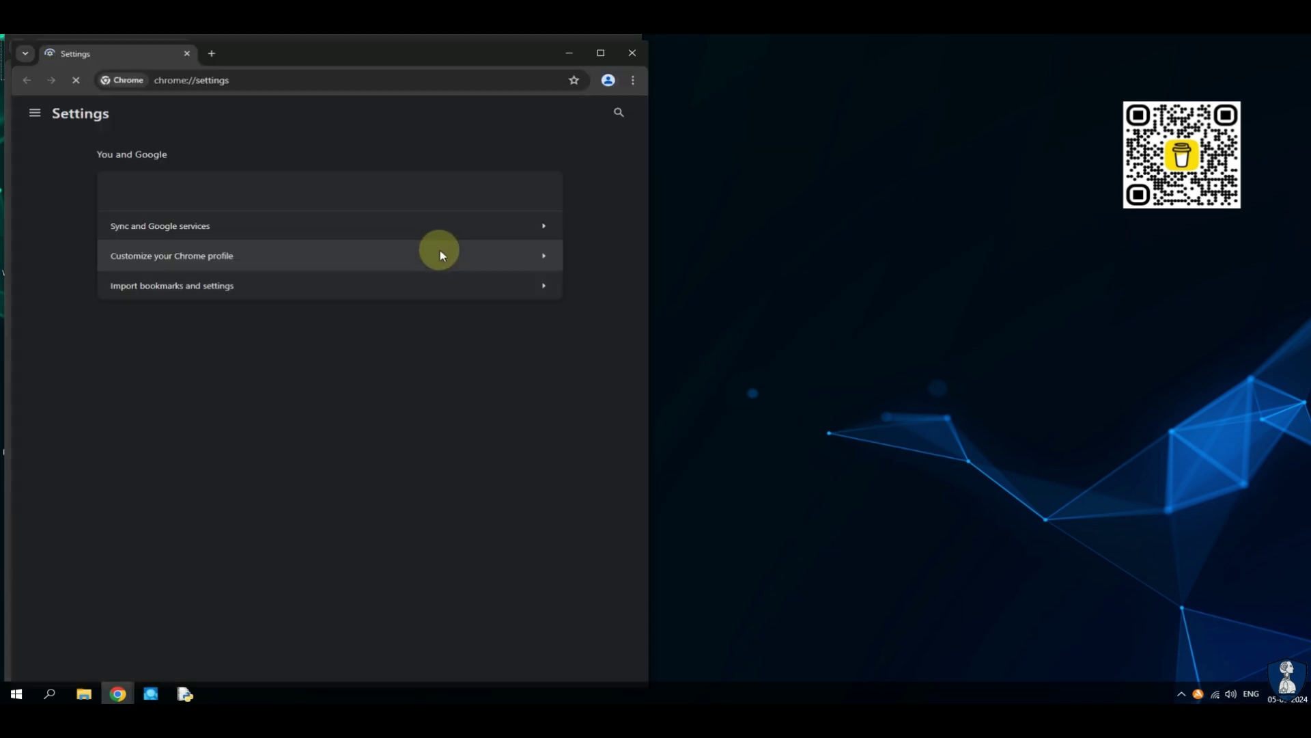
{"action": "left_click", "coordinate": [600, 55]}
{"action": "left_click", "coordinate": [66, 189]}
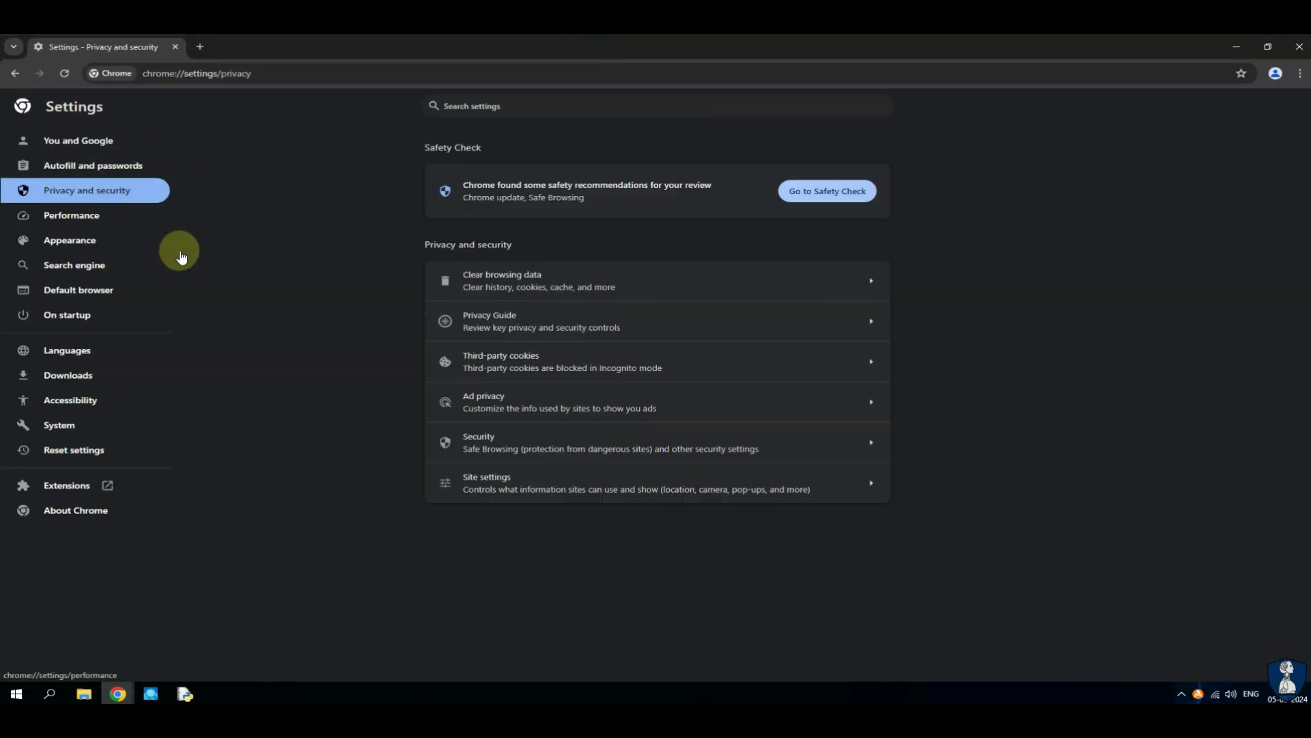
{"action": "left_click", "coordinate": [502, 442]}
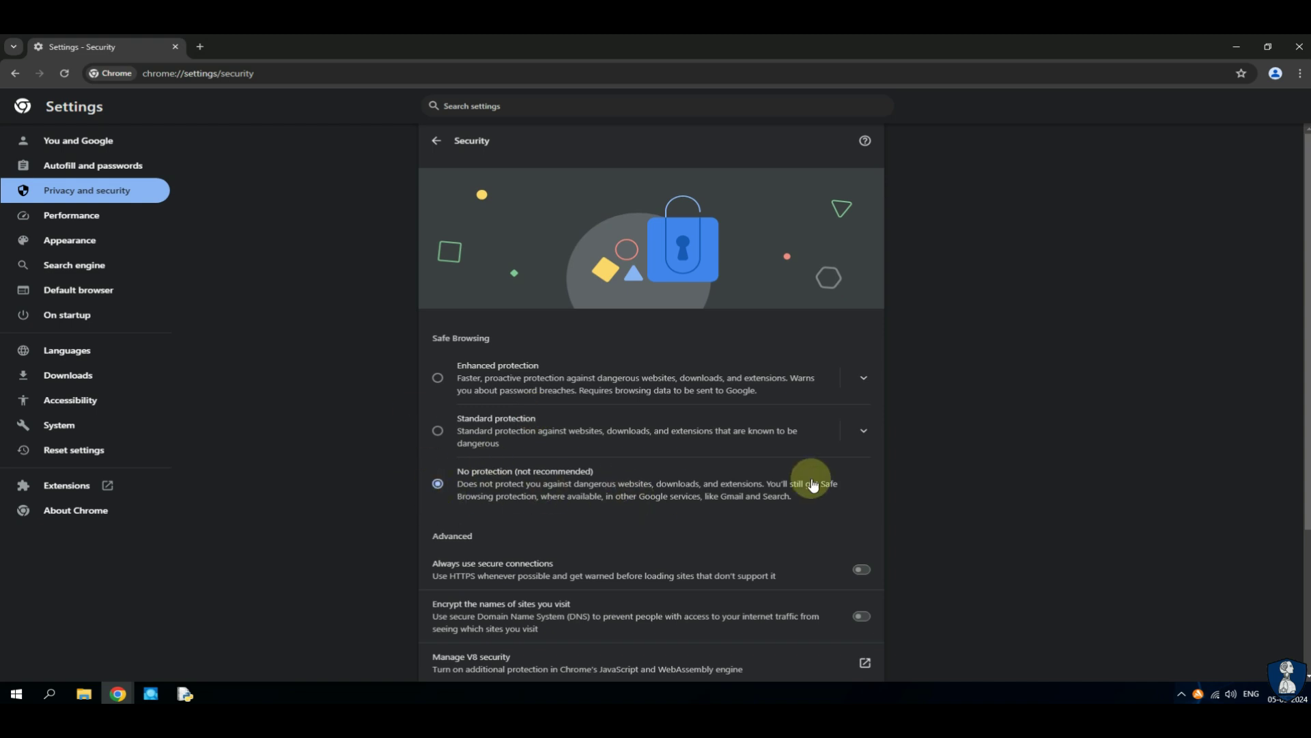
{"action": "scroll", "coordinate": [881, 470], "scroll_direction": "down", "scroll_amount": 3}
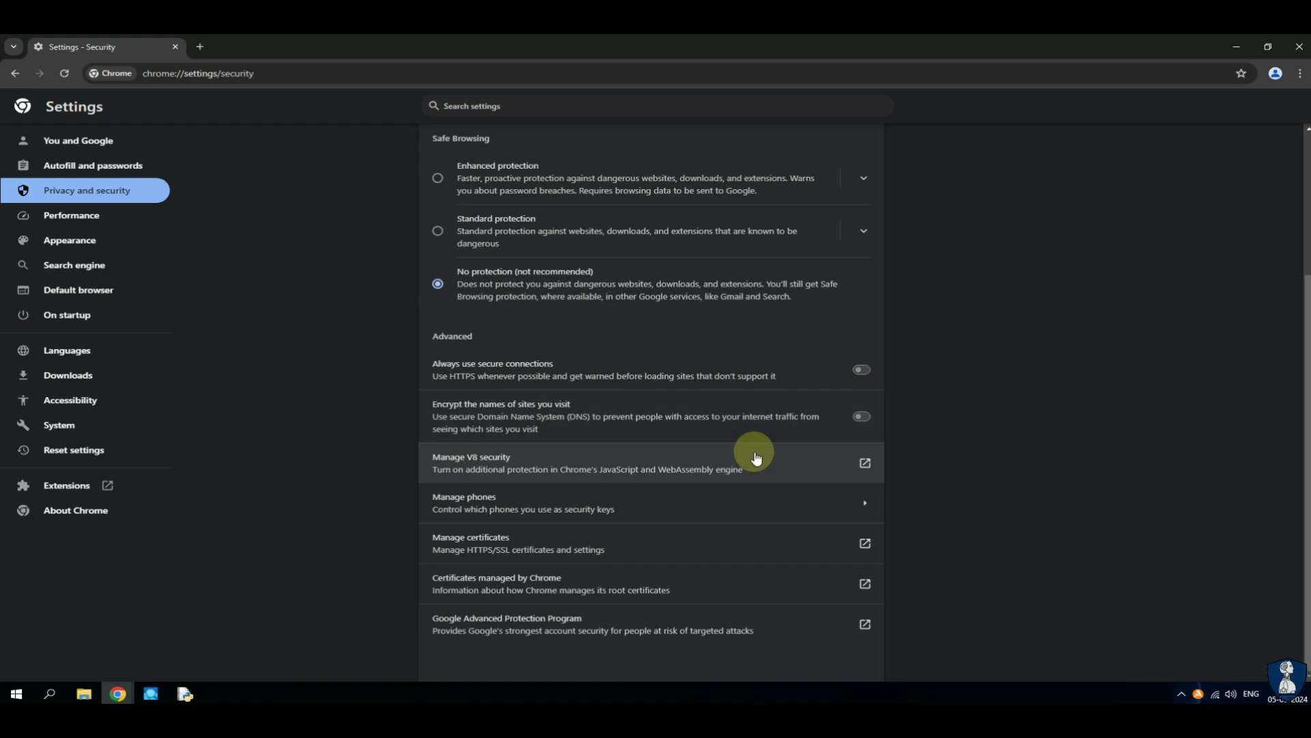
{"action": "scroll", "coordinate": [754, 522], "scroll_direction": "up", "scroll_amount": 3}
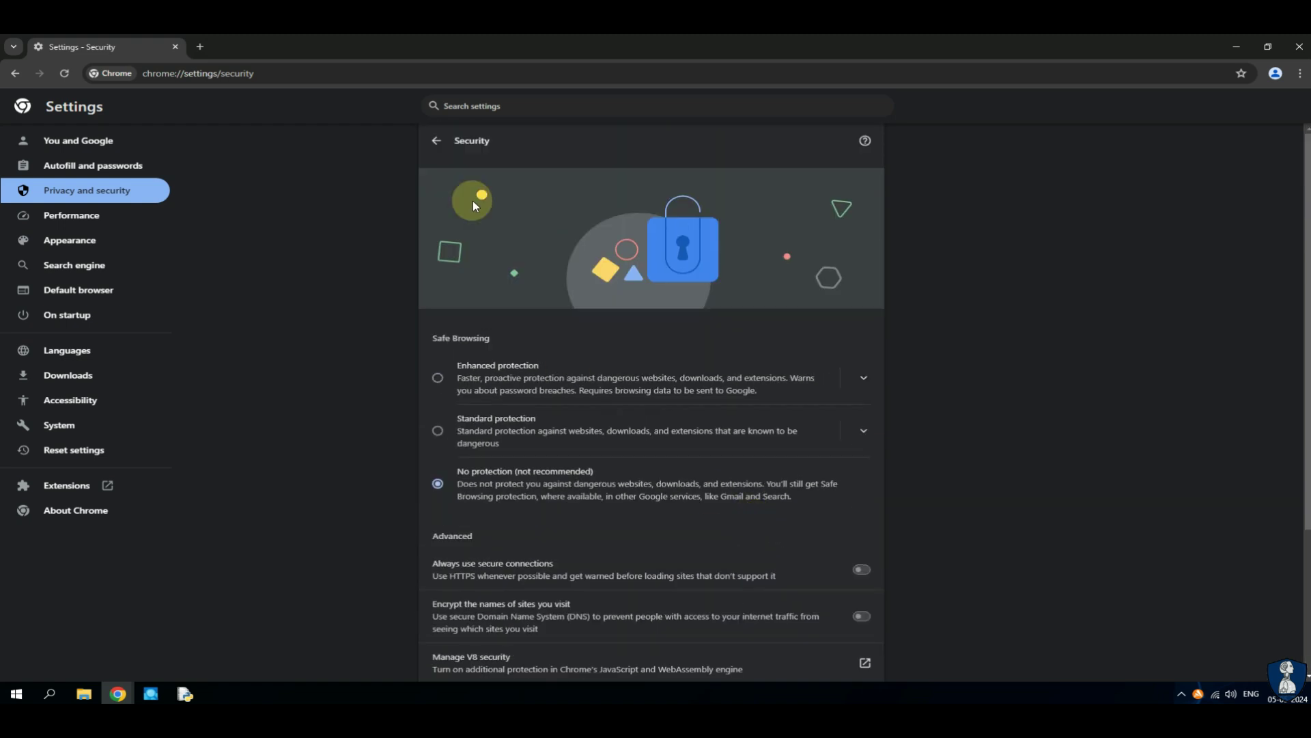
Step: Check Chrome's default browser setting and installed extensions, and close the settings window
{"action": "left_click", "coordinate": [437, 141]}
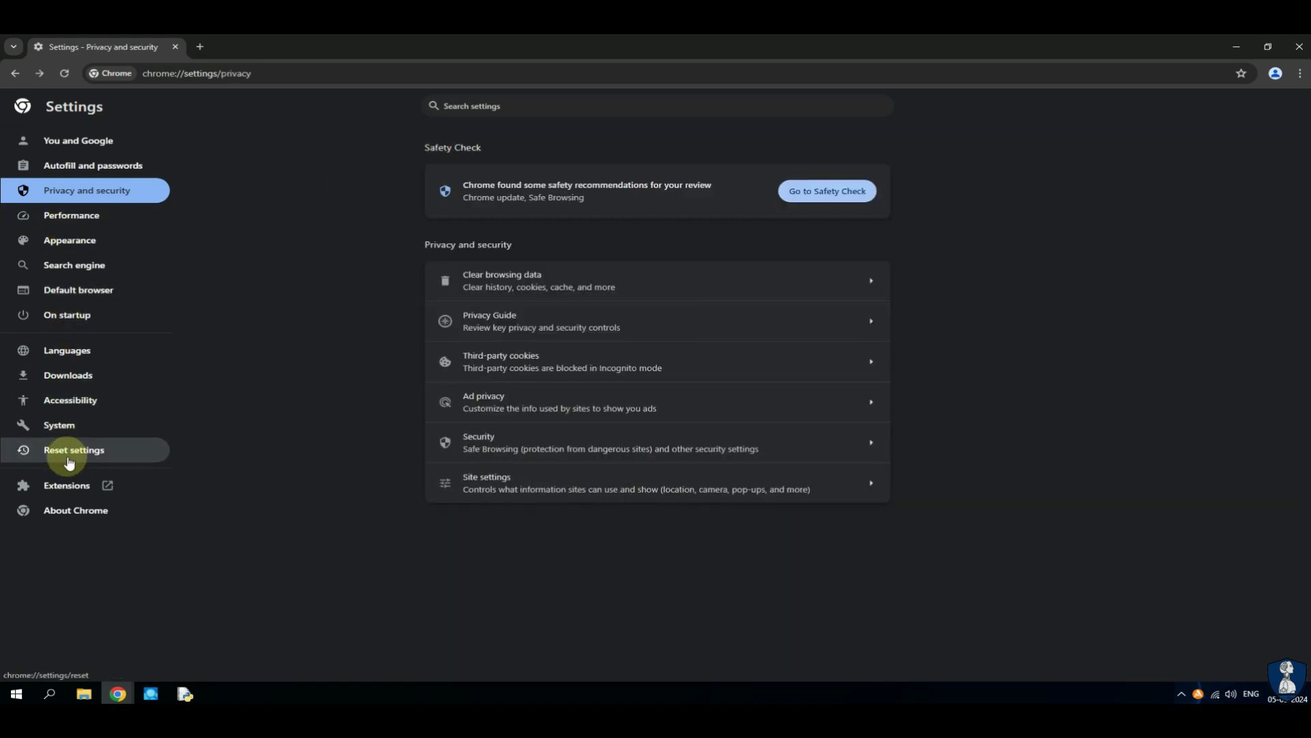
{"action": "left_click", "coordinate": [89, 291]}
{"action": "triple_click", "coordinate": [521, 176]}
{"action": "left_click", "coordinate": [85, 485]}
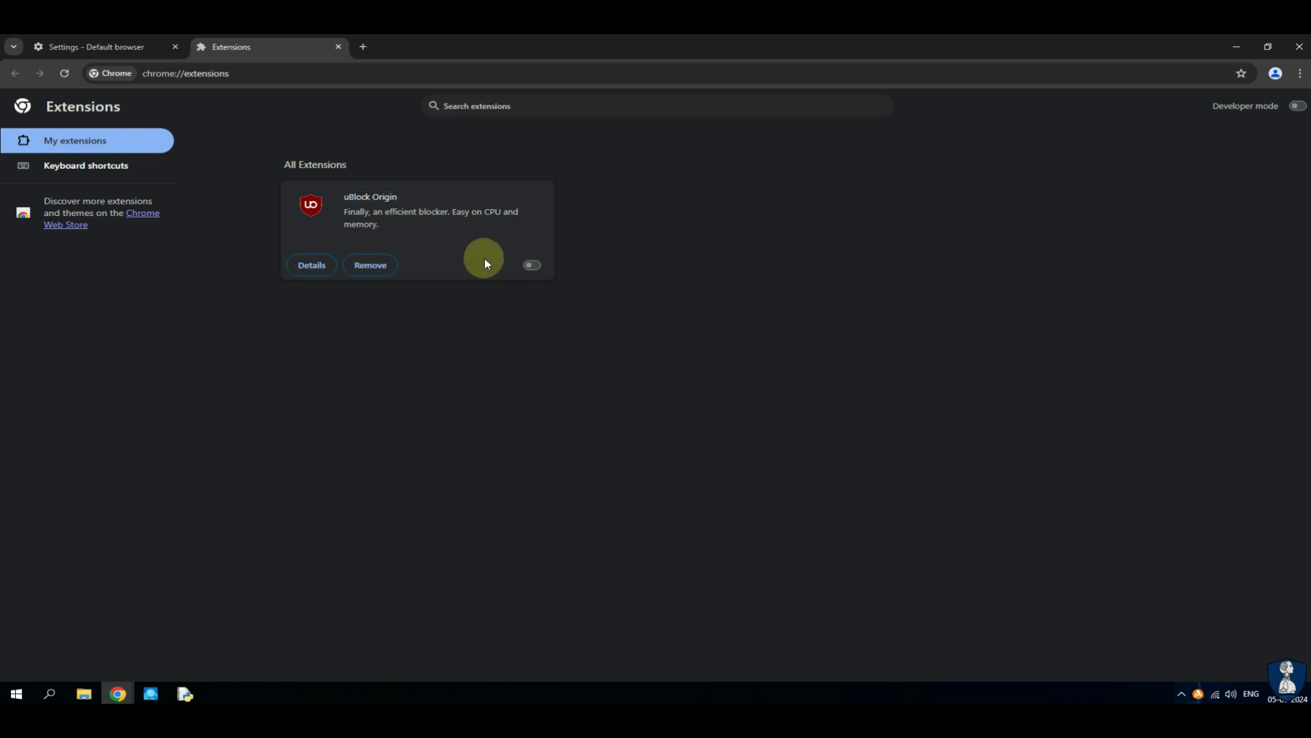
{"action": "left_click", "coordinate": [338, 46]}
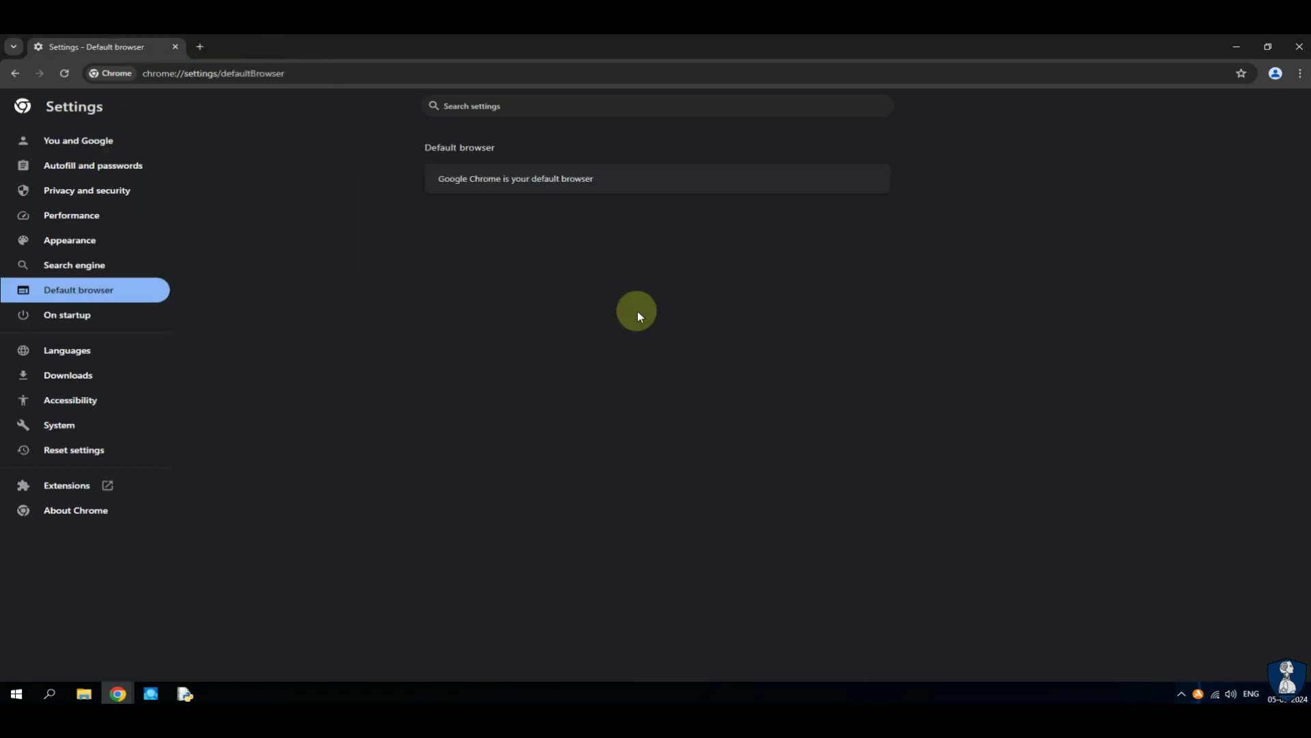
{"action": "left_click", "coordinate": [1294, 57]}
Step: Bring up Process Explorer and the Incognito_only_url_opener.py script window alongside the incognito browser window
{"action": "left_click", "coordinate": [150, 693]}
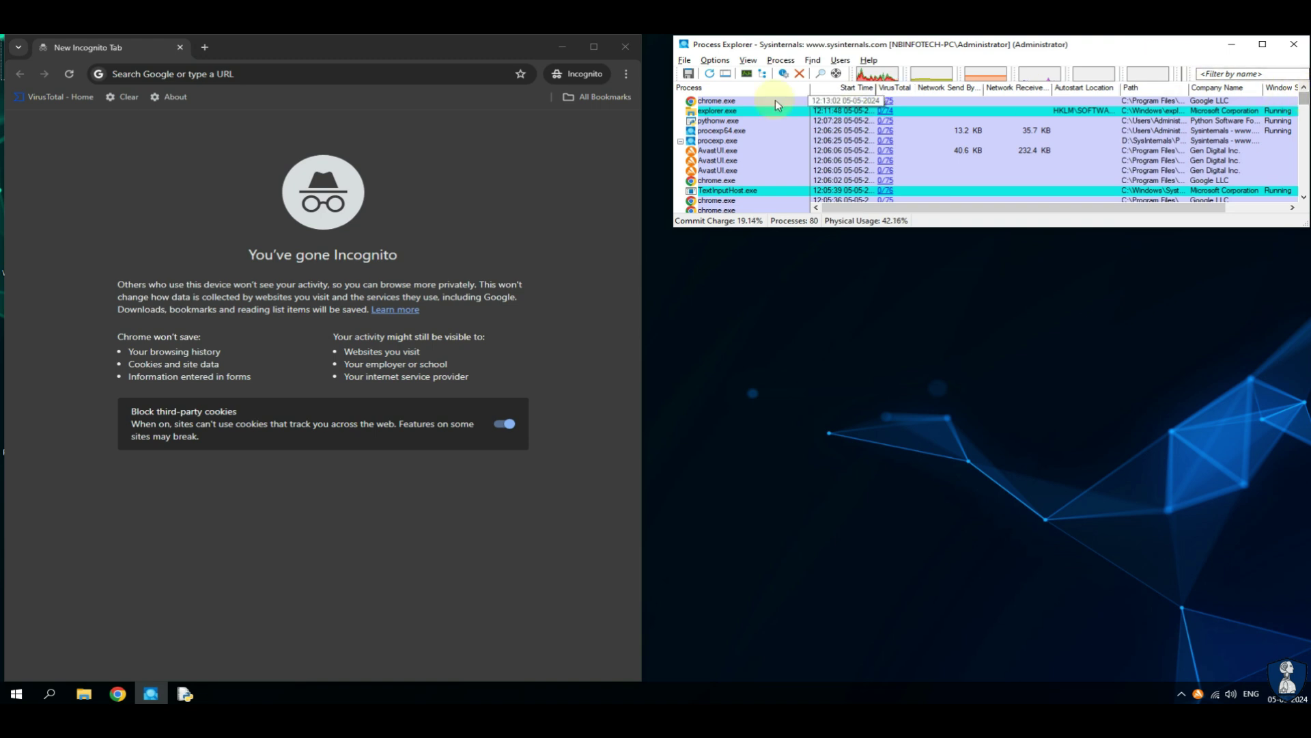
{"action": "left_click", "coordinate": [185, 693]}
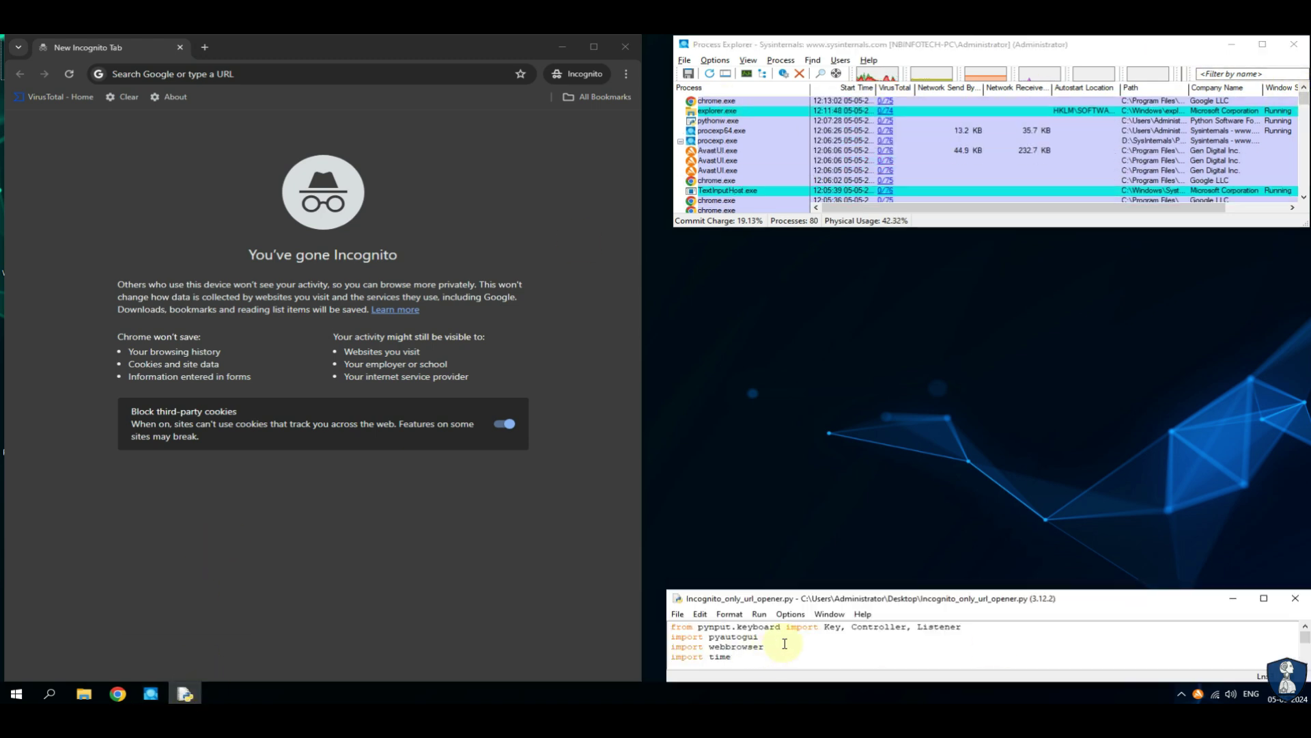
Step: Minimize the incognito window, open Web_Defence.txt from the desktop to check its URL list, and close the file
{"action": "left_click", "coordinate": [563, 47]}
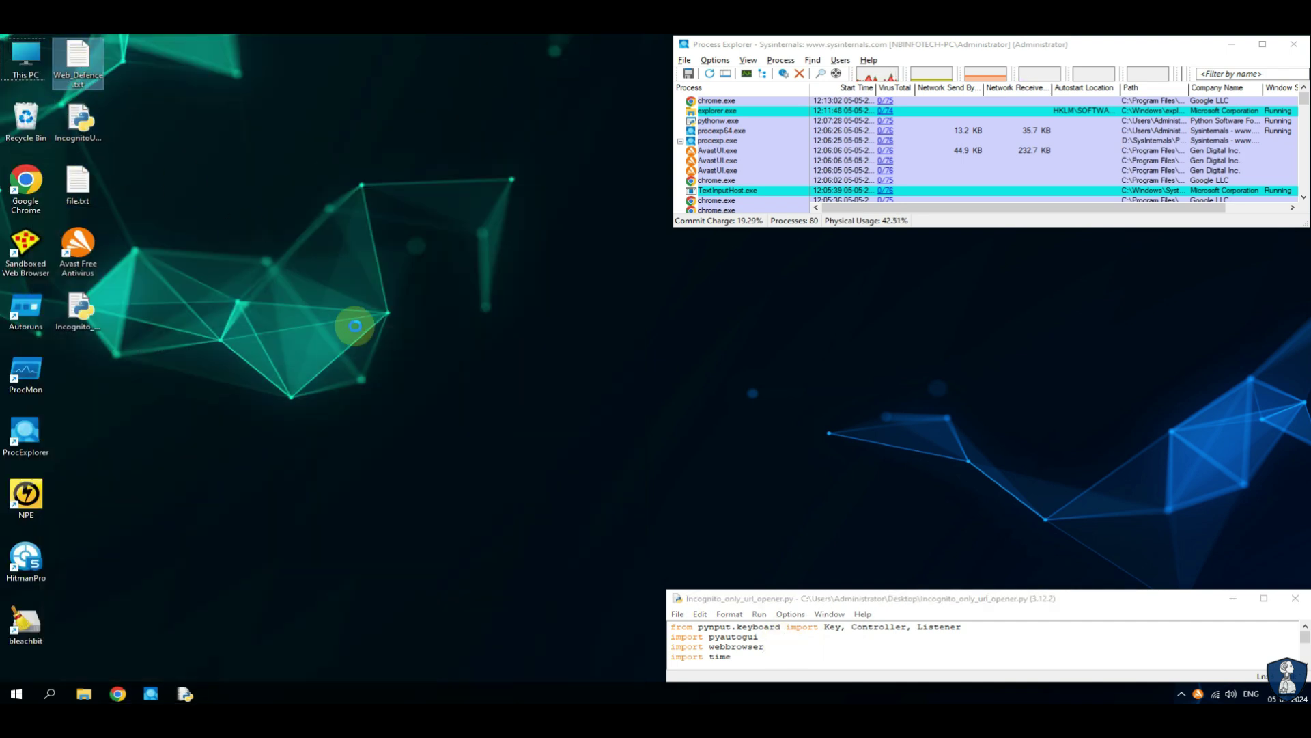
{"action": "key", "text": "Return"}
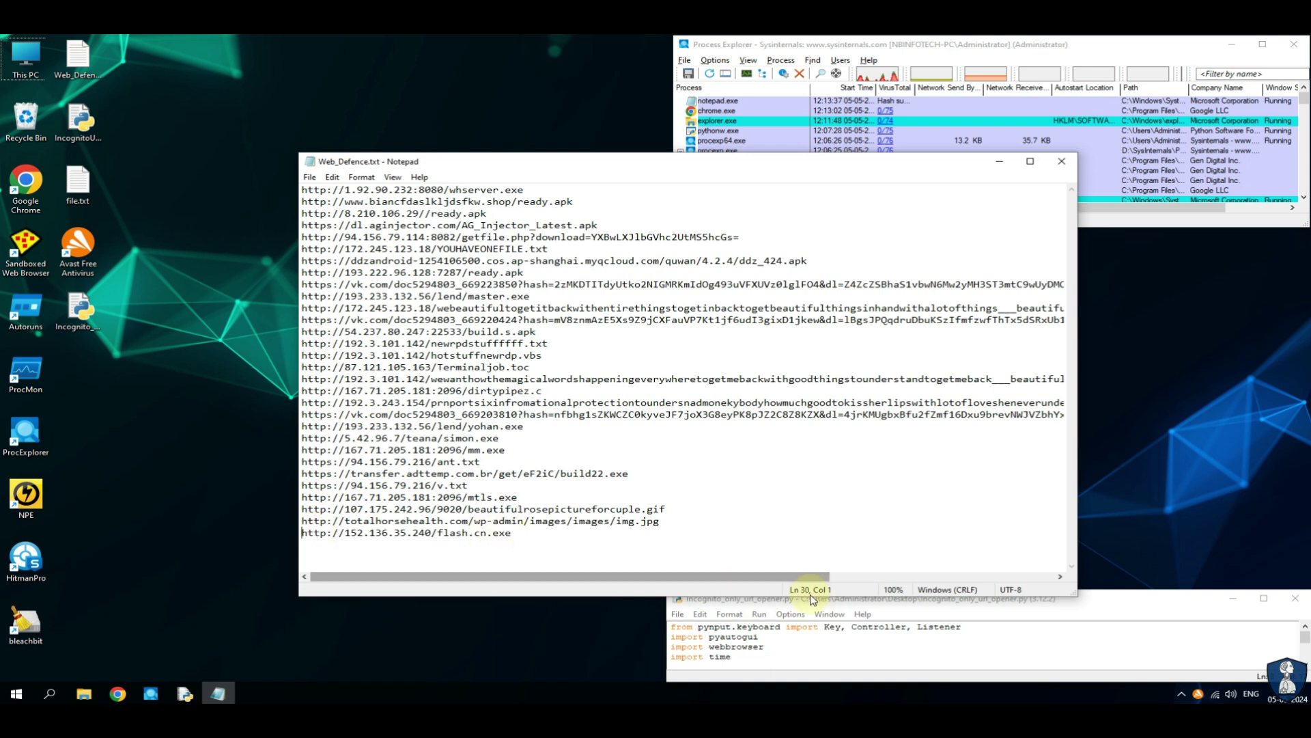
{"action": "left_click", "coordinate": [1061, 162]}
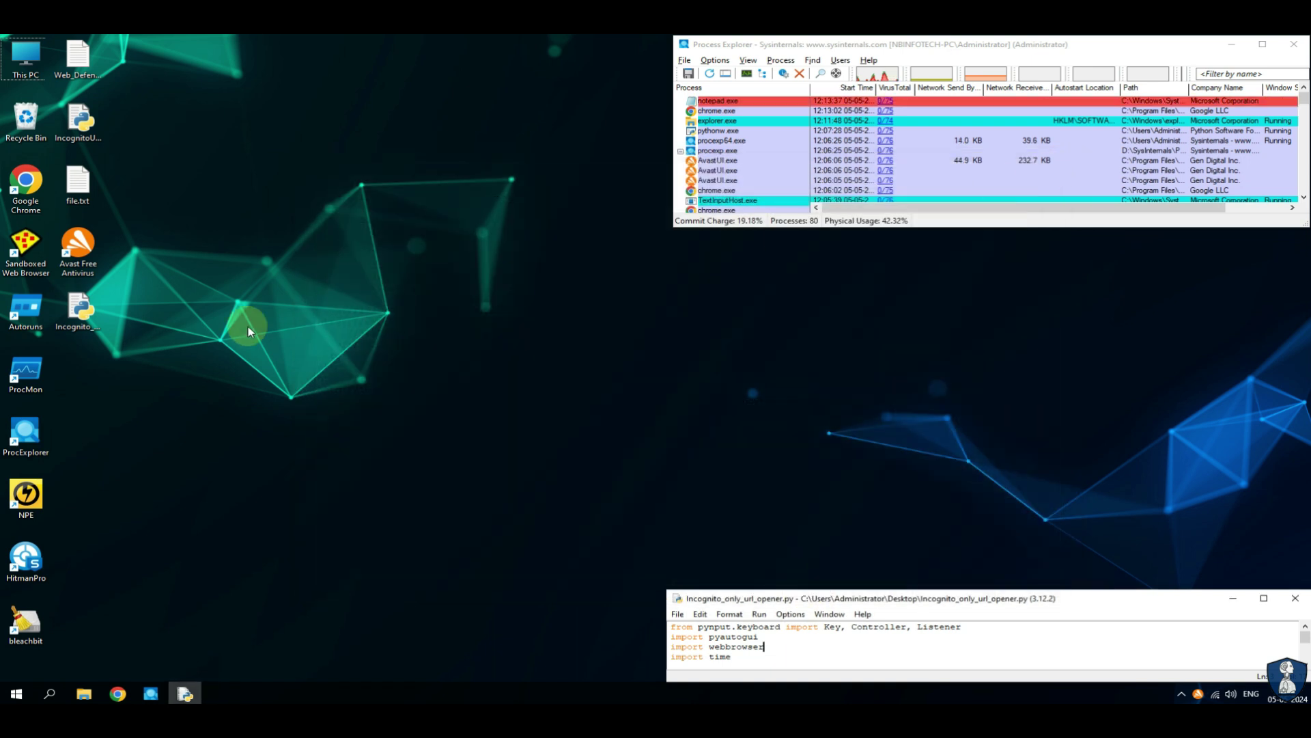
Step: Restore the incognito Chrome window and make the Incognito_only_url_opener.py script window active
{"action": "left_click", "coordinate": [118, 694]}
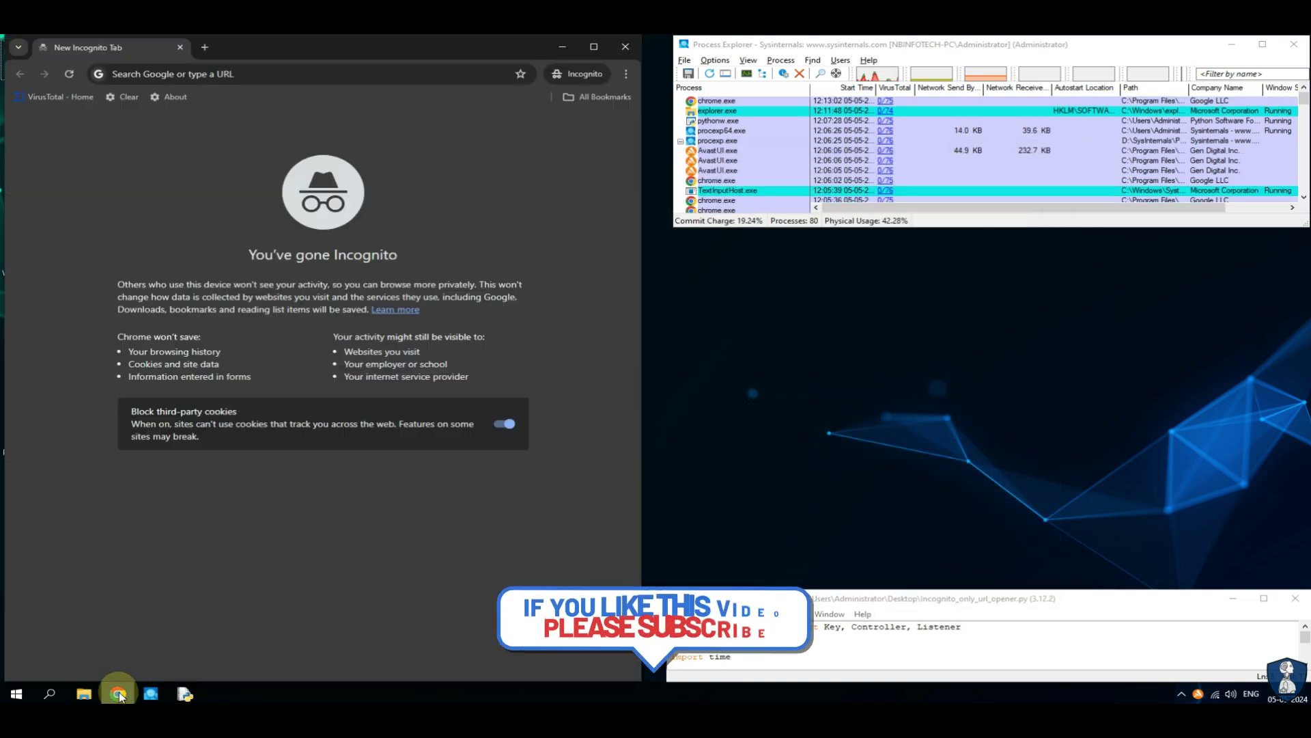
{"action": "left_click", "coordinate": [777, 653]}
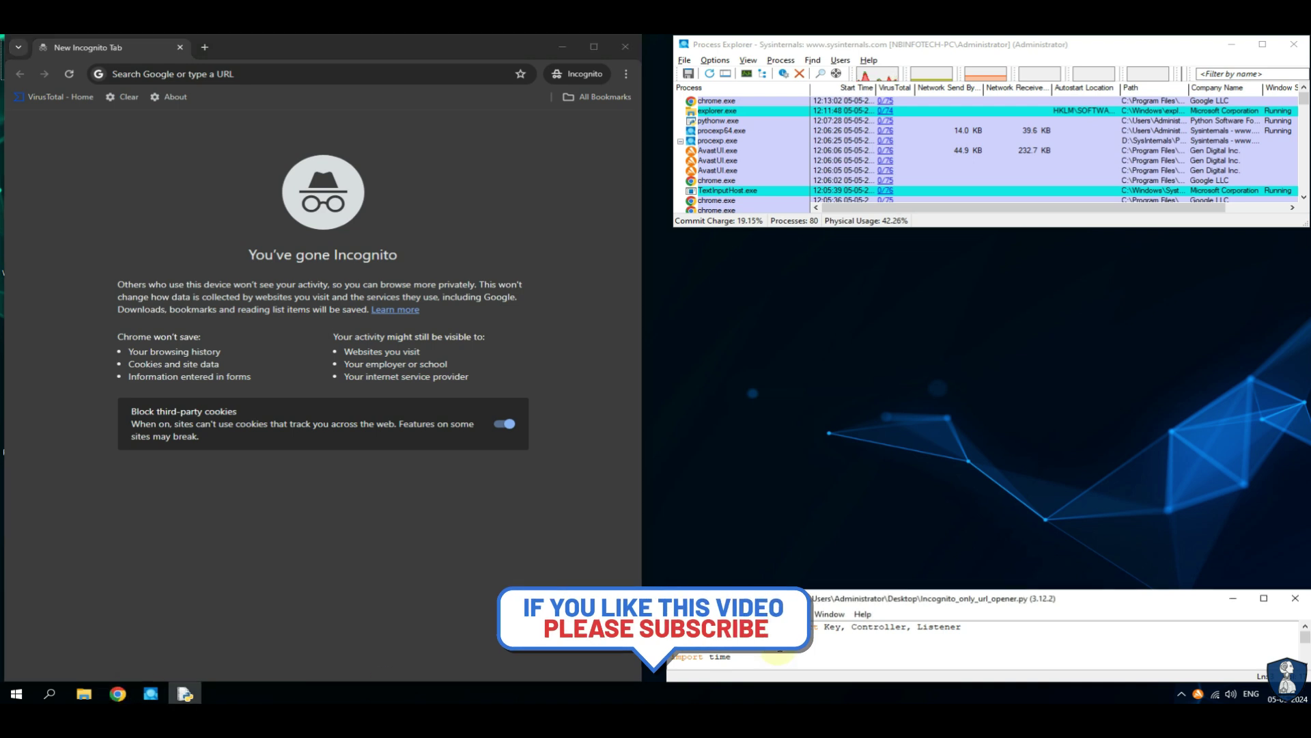
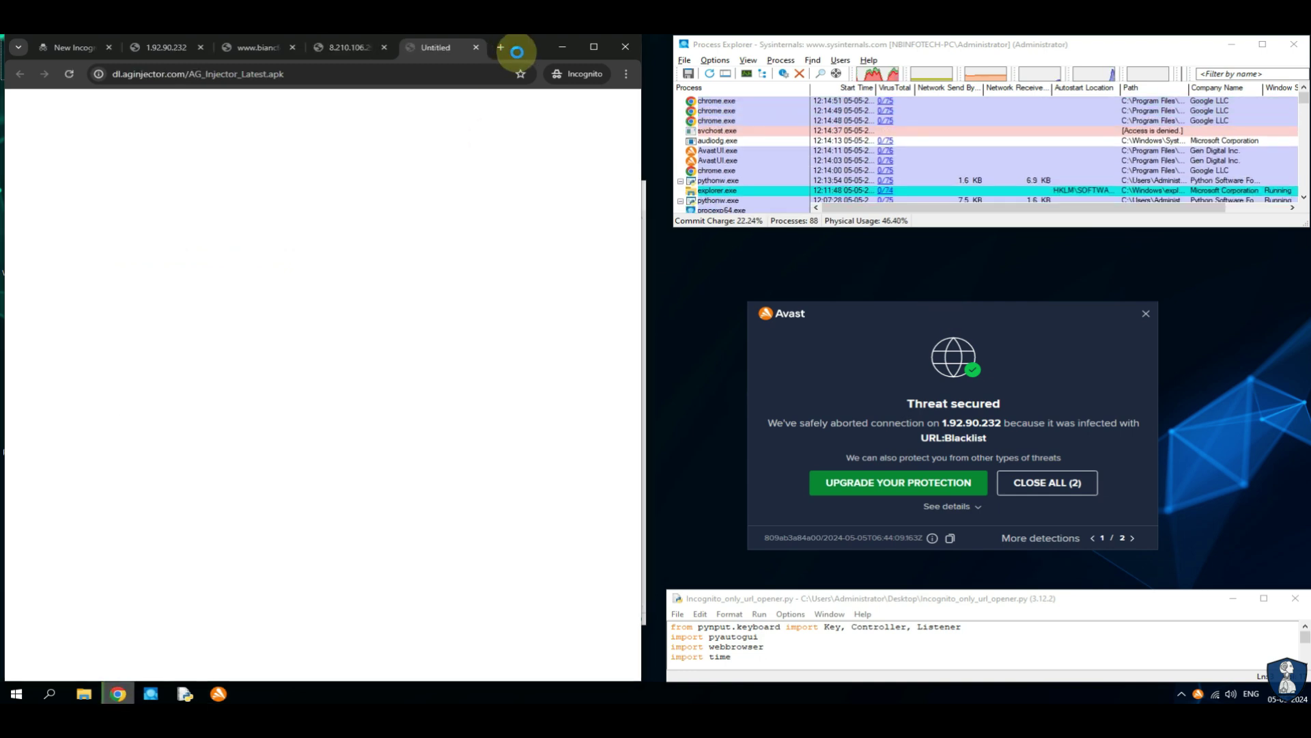
Step: Save the AG_Injector_Latest.apk and ddz_424.apk downloads from the incognito window, closing the older URL tabs between the two saves
{"action": "left_click", "coordinate": [541, 349]}
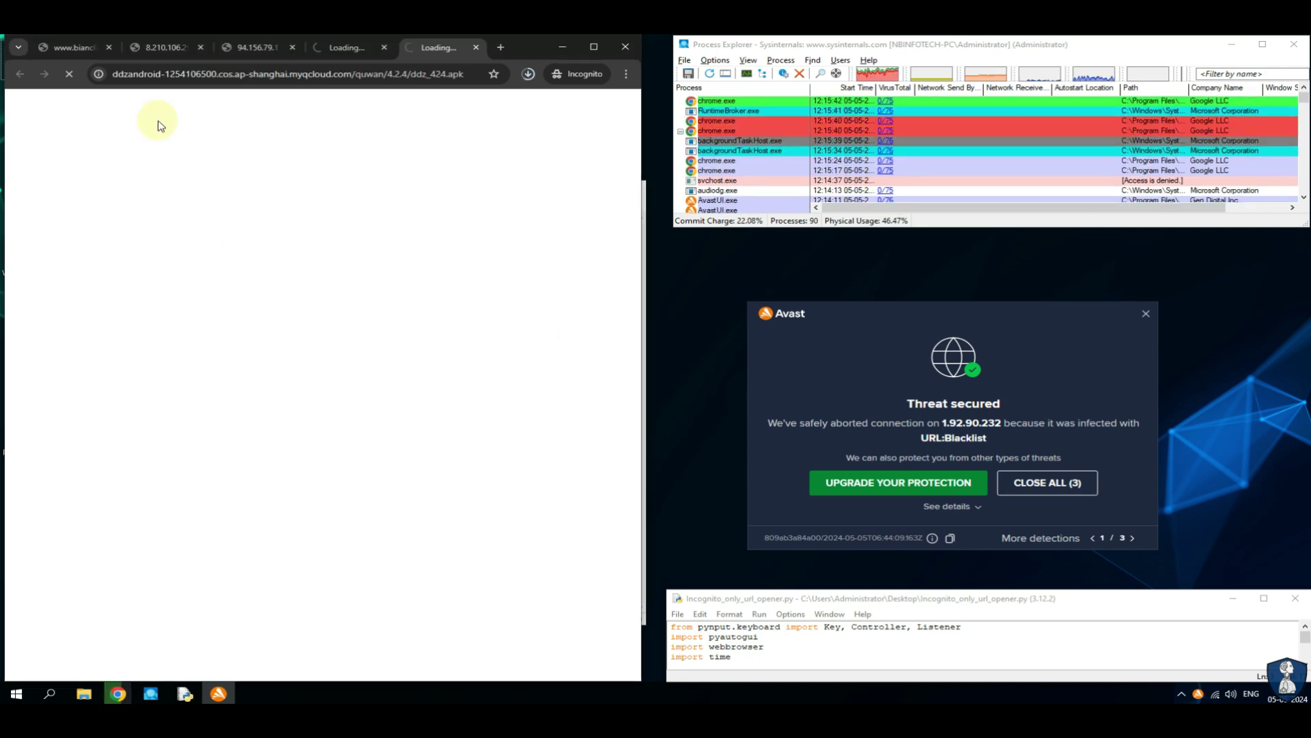
{"action": "left_click", "coordinate": [108, 47]}
{"action": "left_click", "coordinate": [109, 49]}
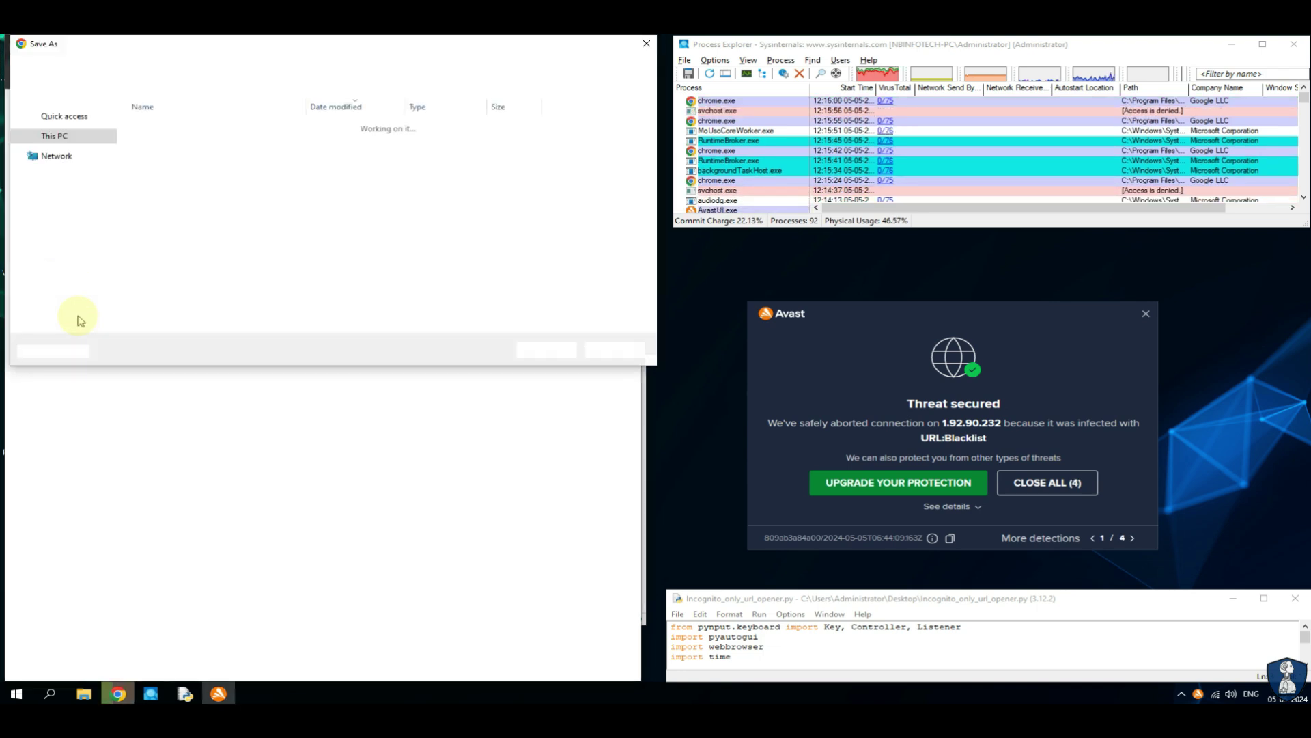
{"action": "left_click", "coordinate": [535, 351]}
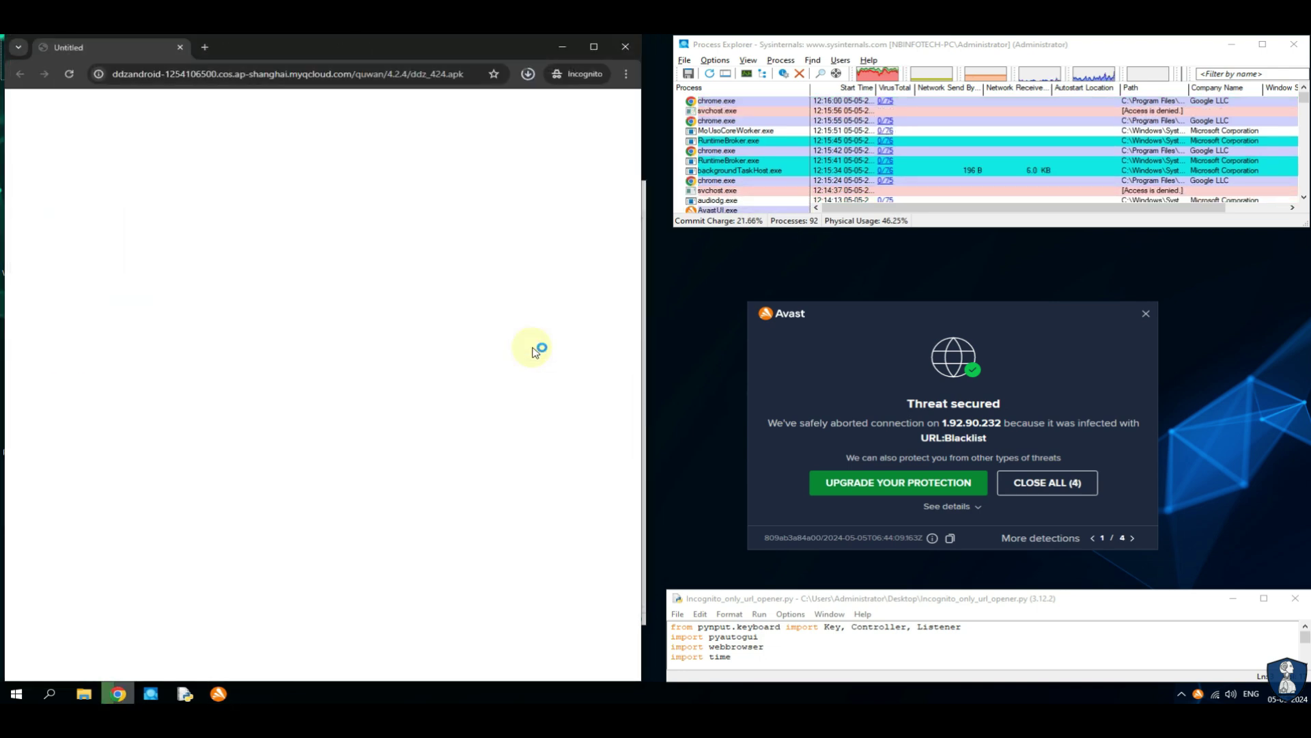
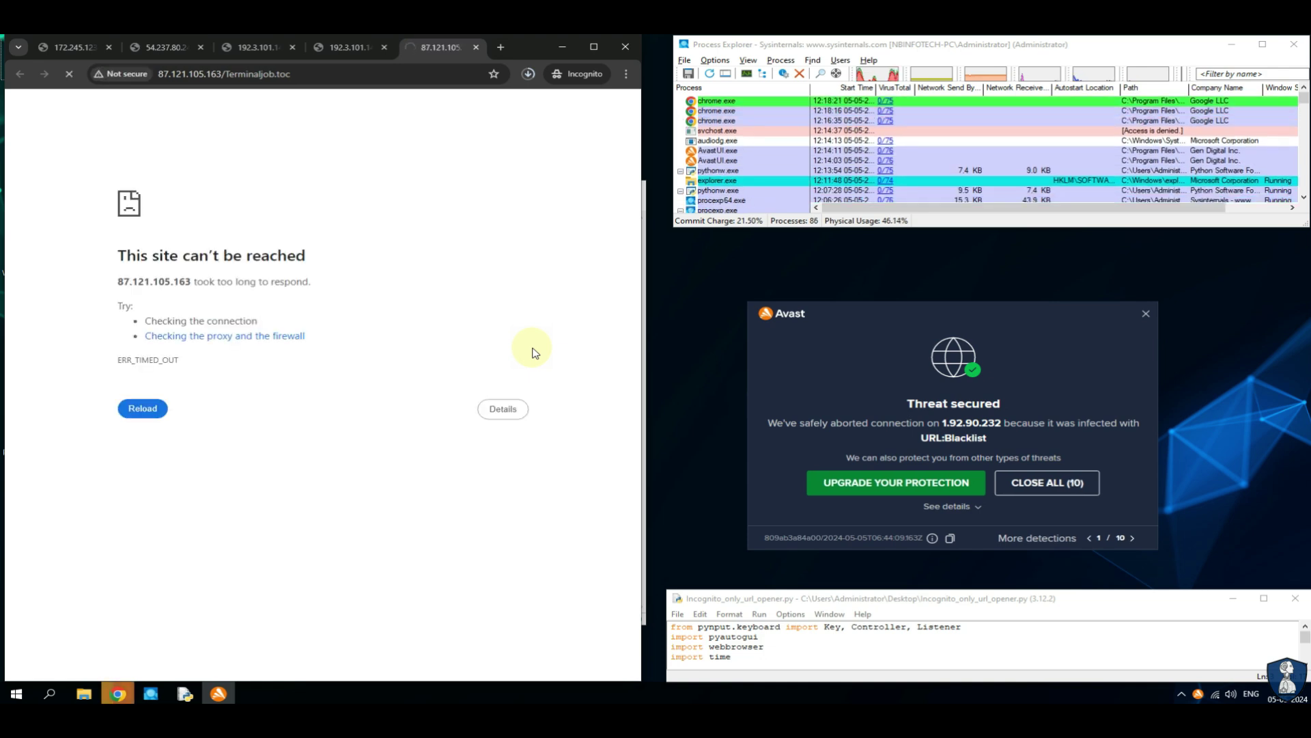
Step: Close the four older URL tabs in the incognito window, keeping the 87.121.105.163 tab open
{"action": "left_click", "coordinate": [106, 48]}
{"action": "left_click", "coordinate": [107, 48]}
{"action": "left_click", "coordinate": [106, 48]}
{"action": "left_click", "coordinate": [105, 49]}
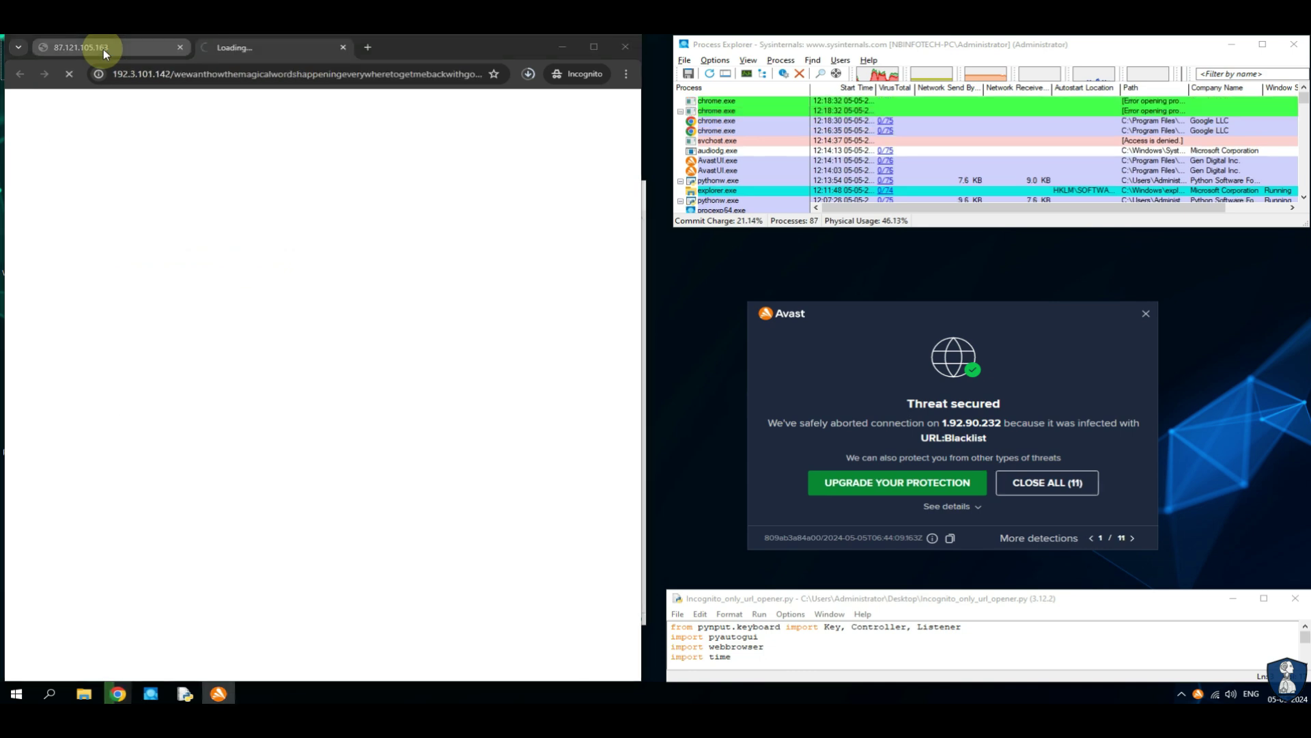
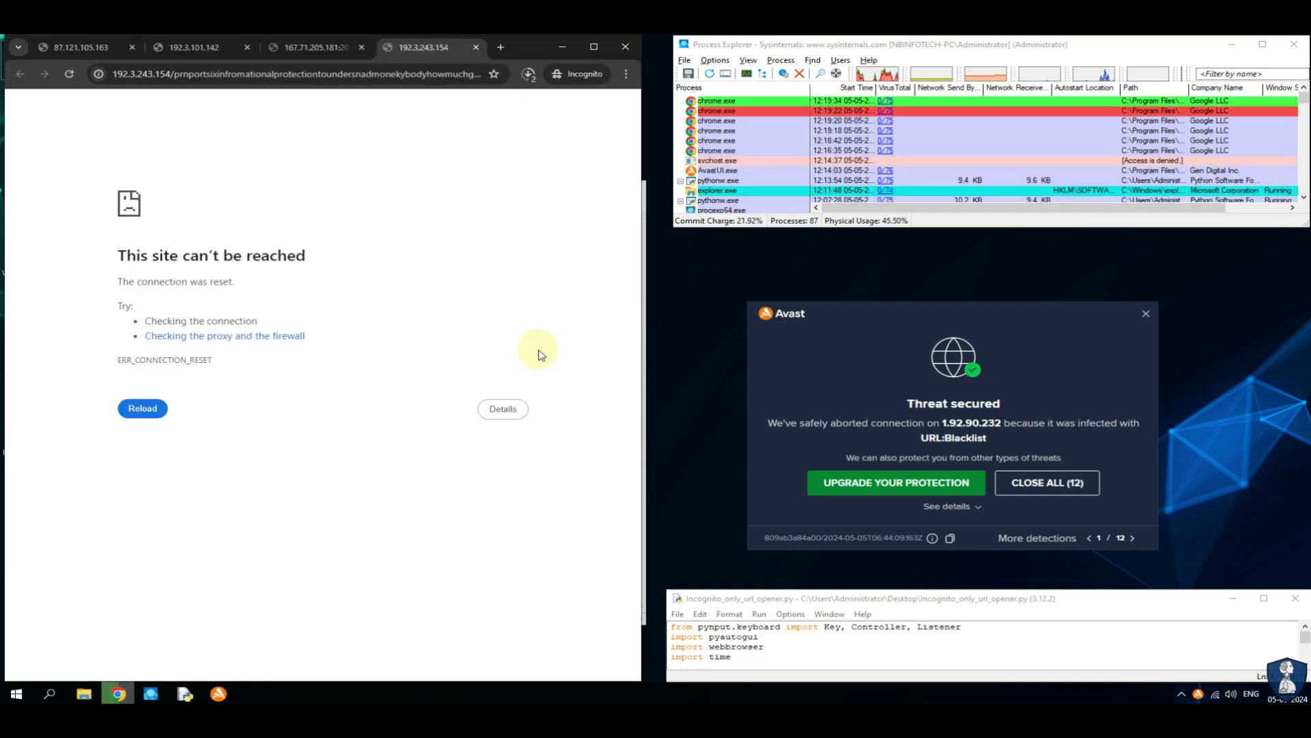
Step: Close the older URL tabs in the incognito window, starting with the 87.121.105.163 tab
{"action": "left_click", "coordinate": [132, 47]}
{"action": "left_click", "coordinate": [131, 47]}
{"action": "left_click", "coordinate": [167, 47]}
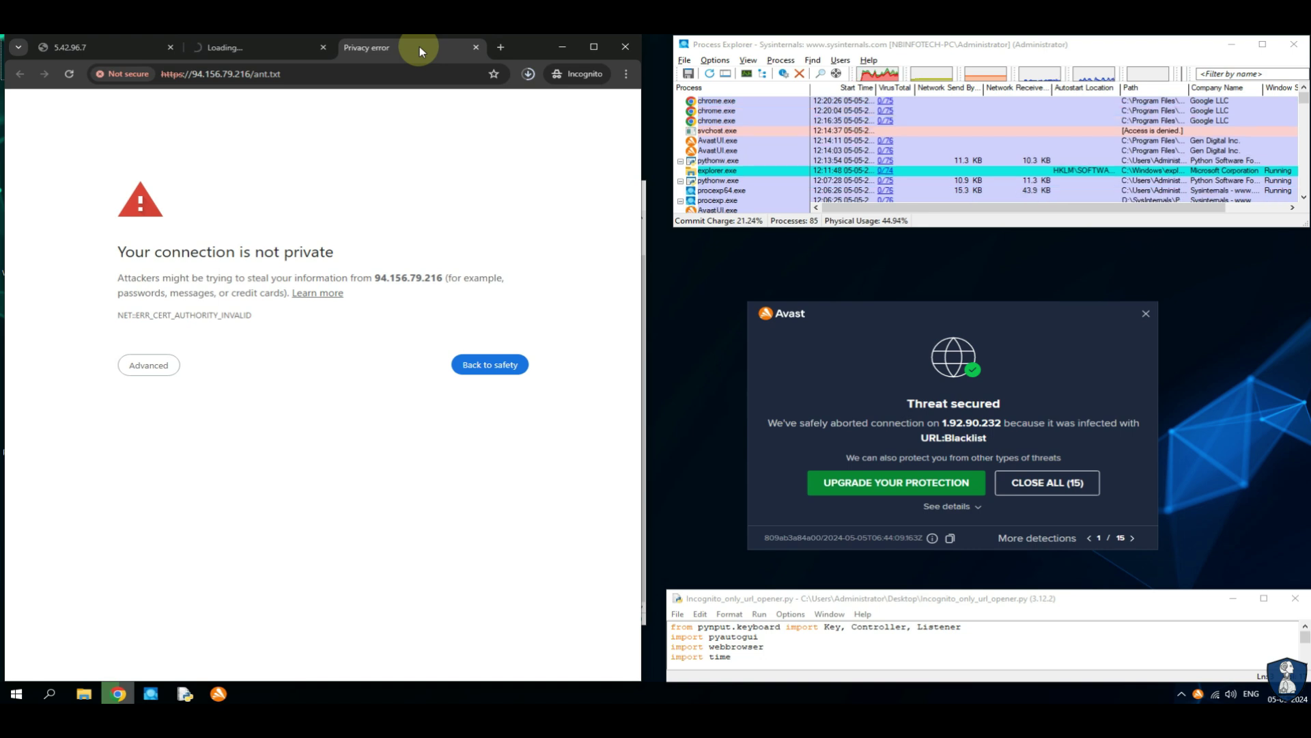
Step: Bypass the certificate warning for 94.156.79.216/ant.txt and proceed to the unsafe site
{"action": "left_click", "coordinate": [176, 365]}
{"action": "left_click", "coordinate": [172, 465]}
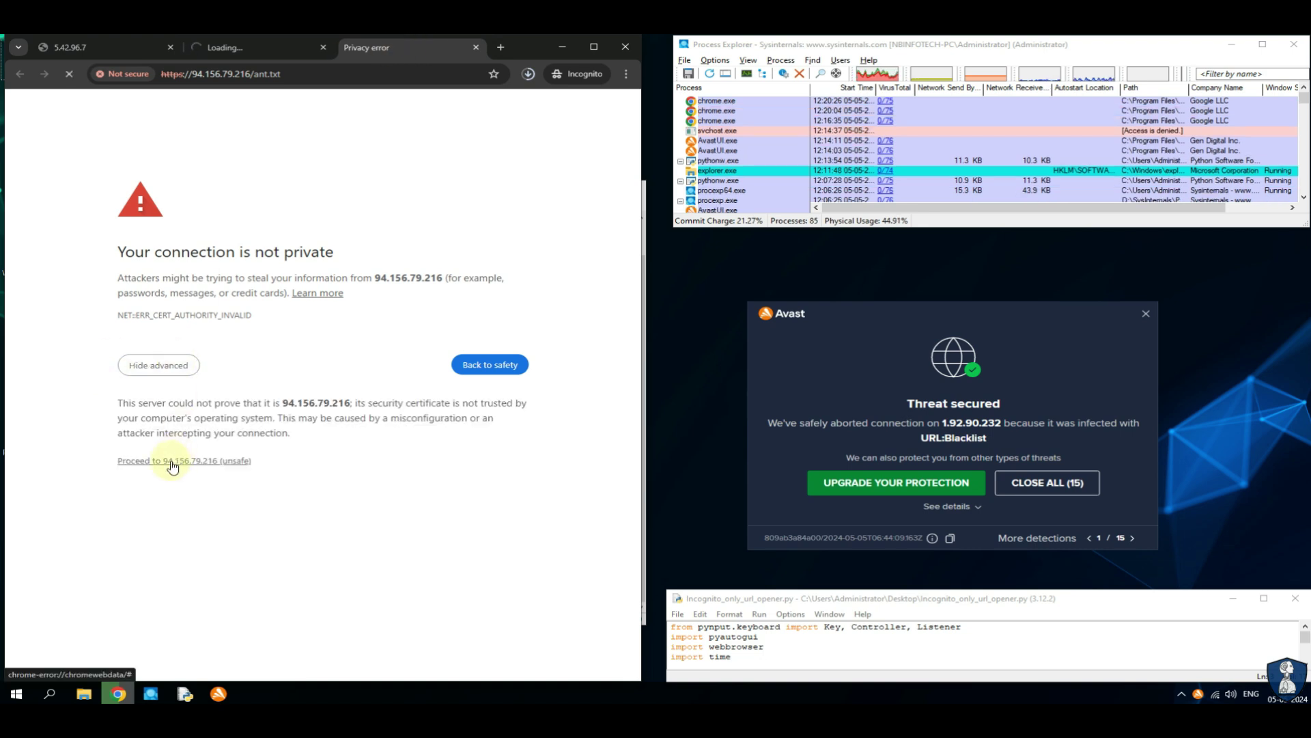
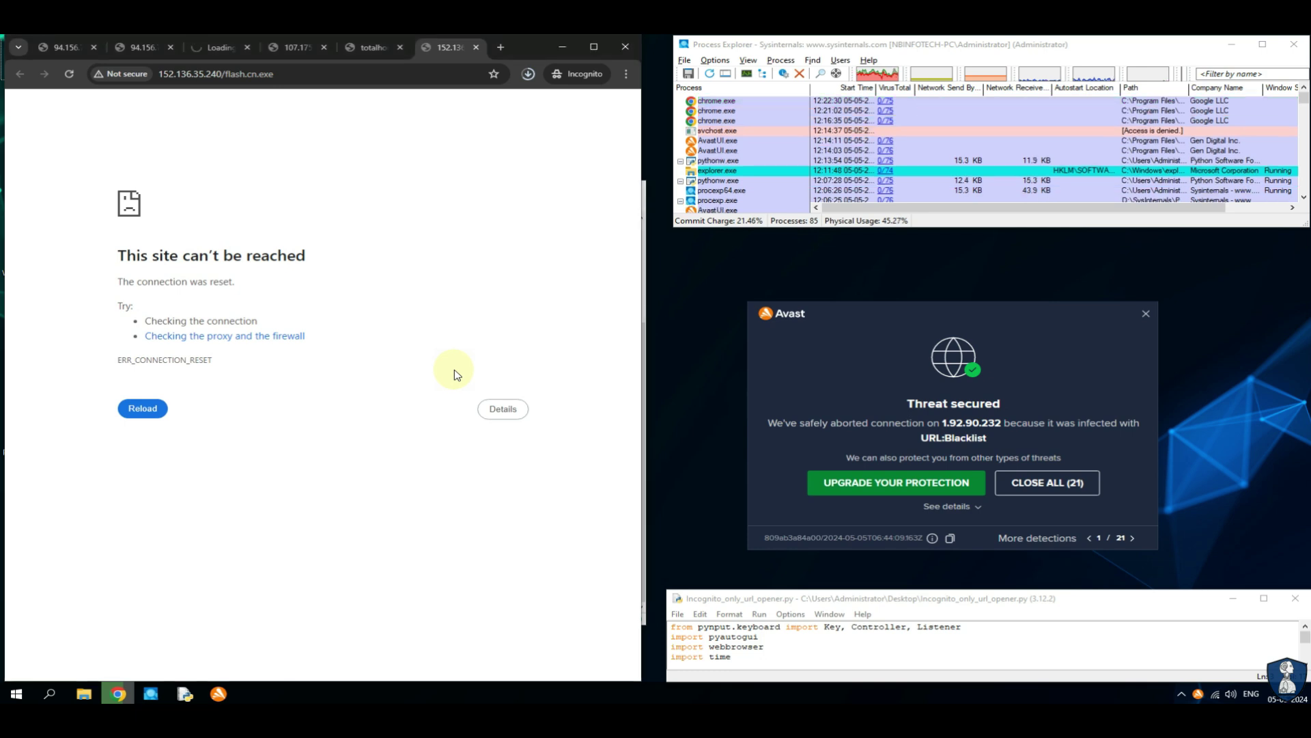
Step: Close all remaining incognito tabs except the one for 152.136.35.240/flash.cn.exe
{"action": "left_click", "coordinate": [94, 47]}
{"action": "left_click", "coordinate": [94, 47]}
{"action": "left_click", "coordinate": [94, 48]}
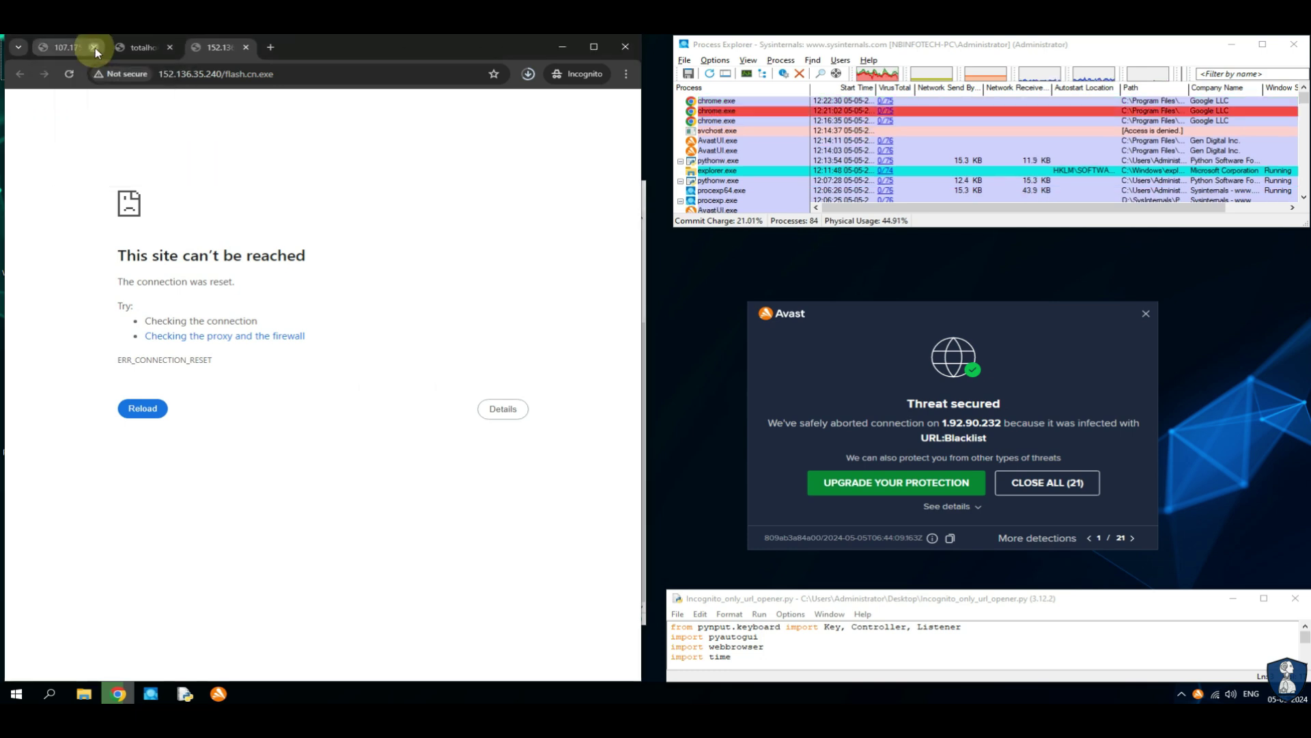
{"action": "left_click", "coordinate": [94, 48]}
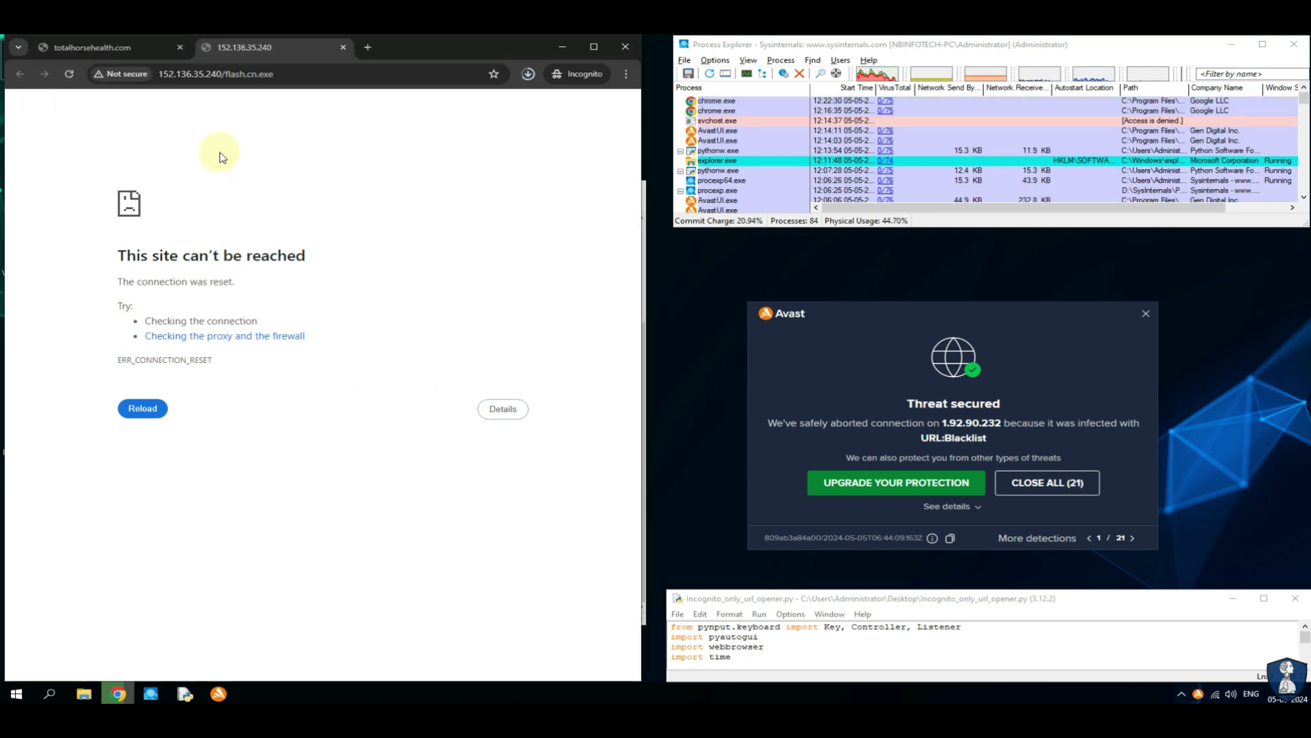
{"action": "left_click", "coordinate": [181, 47]}
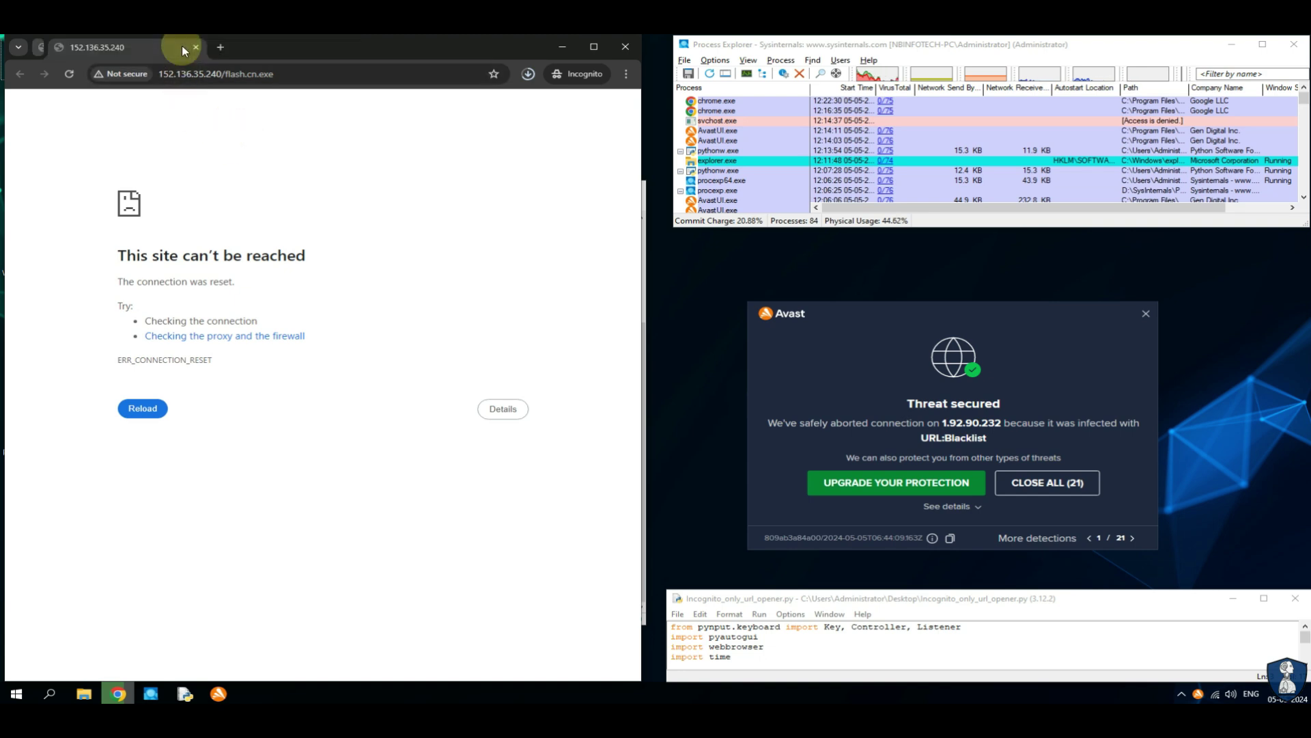
Step: Check the progress of the ddz_424.apk download in the recent download history and dismiss the list
{"action": "left_click", "coordinate": [528, 74]}
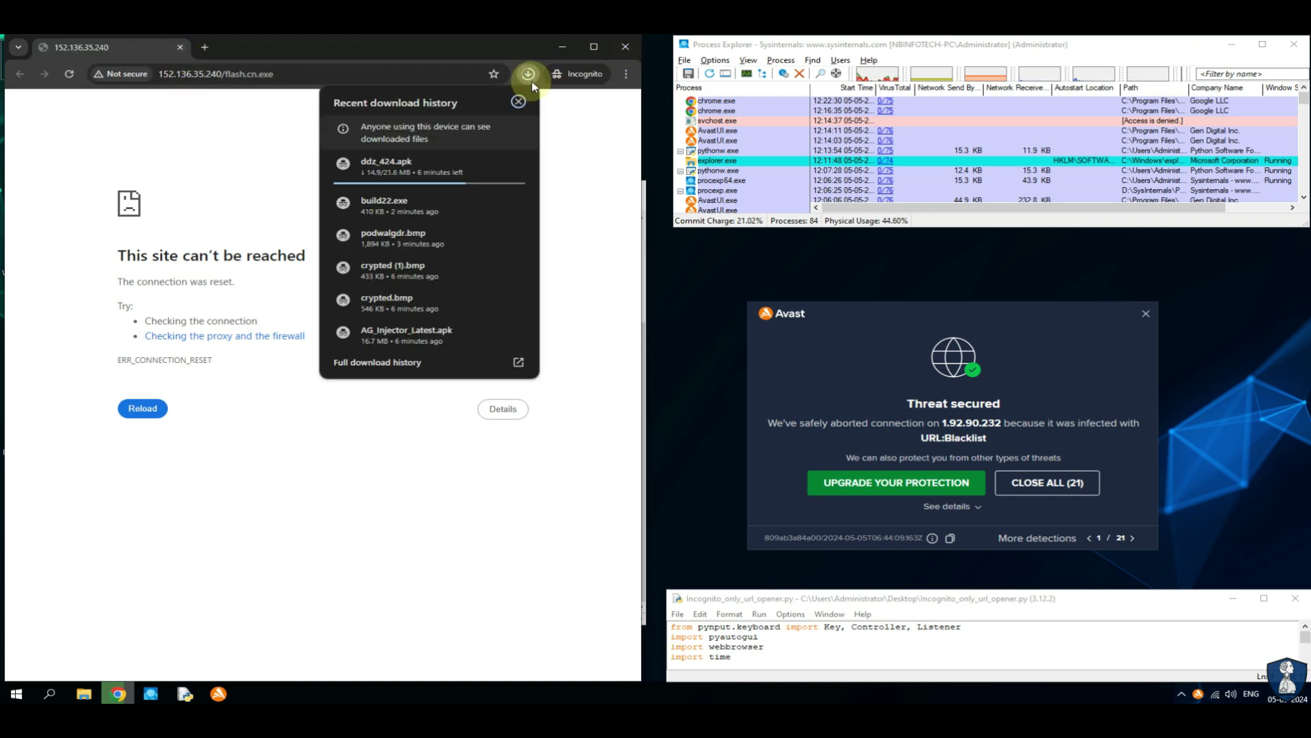
{"action": "left_click", "coordinate": [267, 141]}
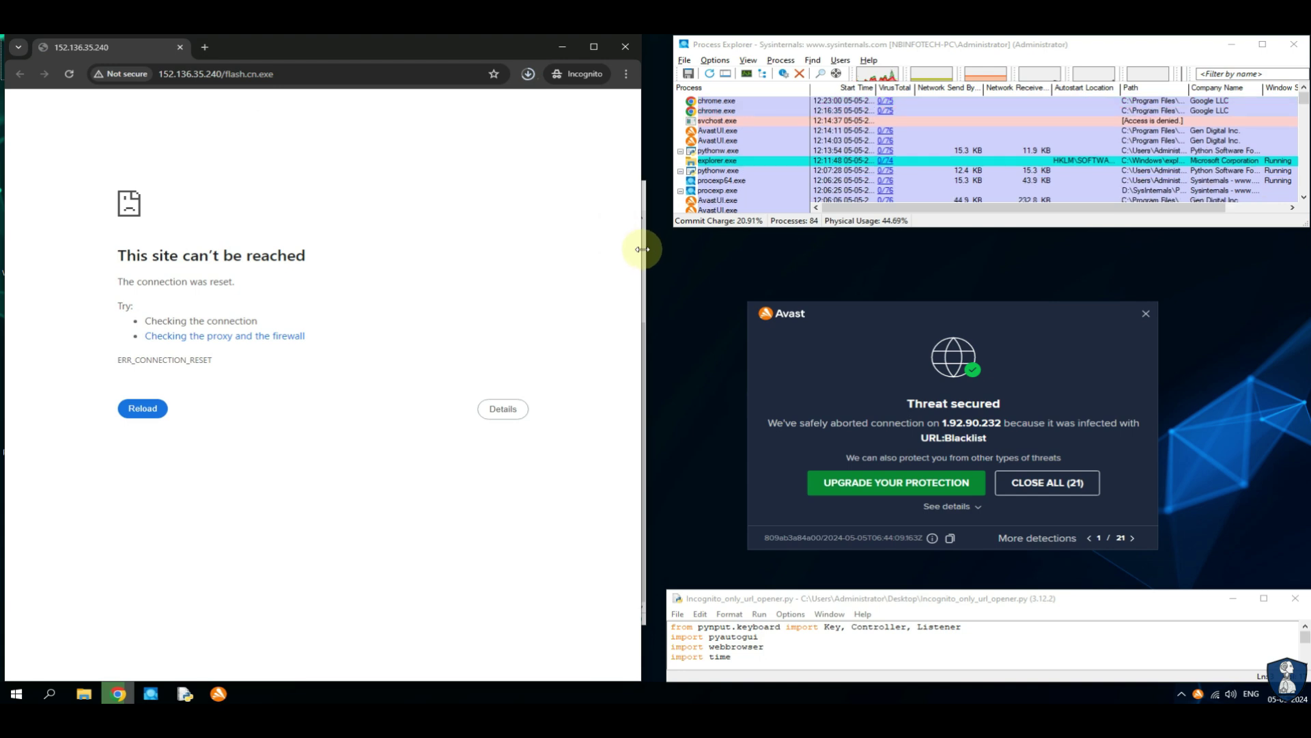
Step: Switch to the IDLE Shell window and move it slightly higher to review the list of tested URLs and the test summary
{"action": "mouse_move", "coordinate": [183, 691]}
{"action": "left_click", "coordinate": [236, 647]}
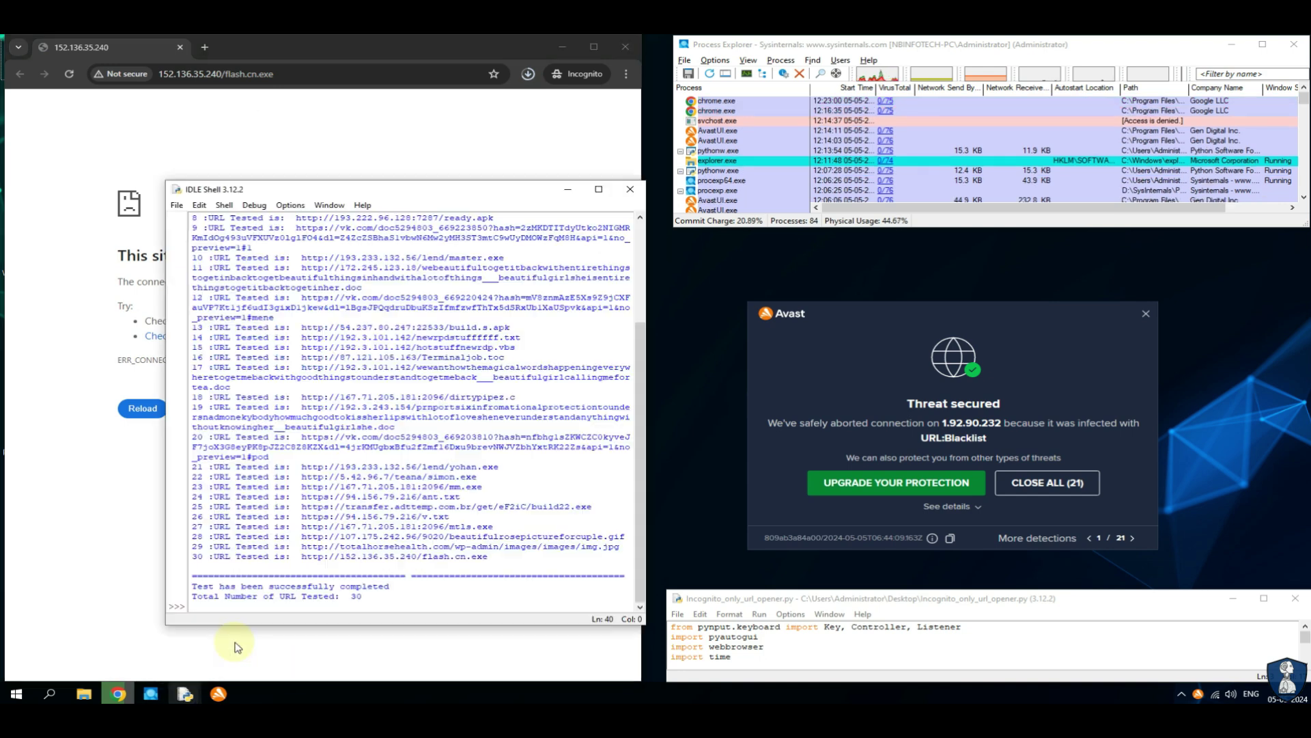
{"action": "left_click_drag", "start_coordinate": [413, 196], "coordinate": [392, 135]}
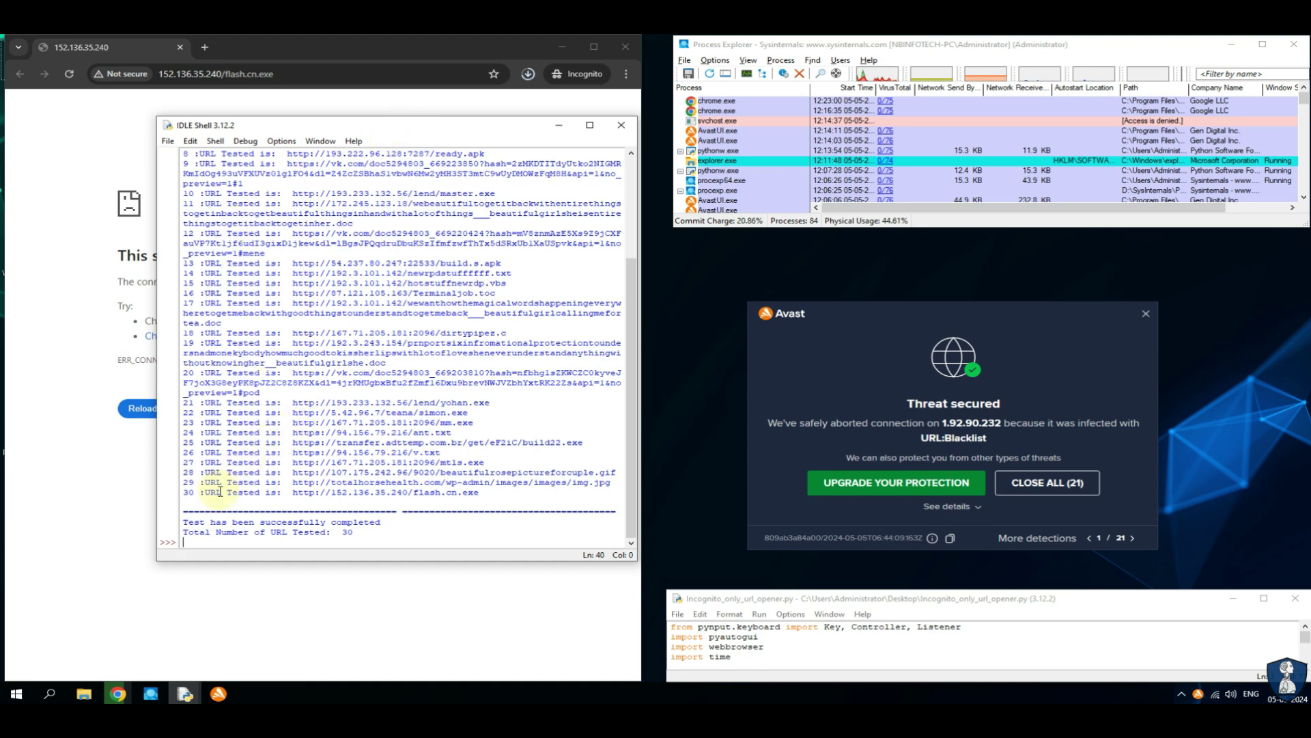
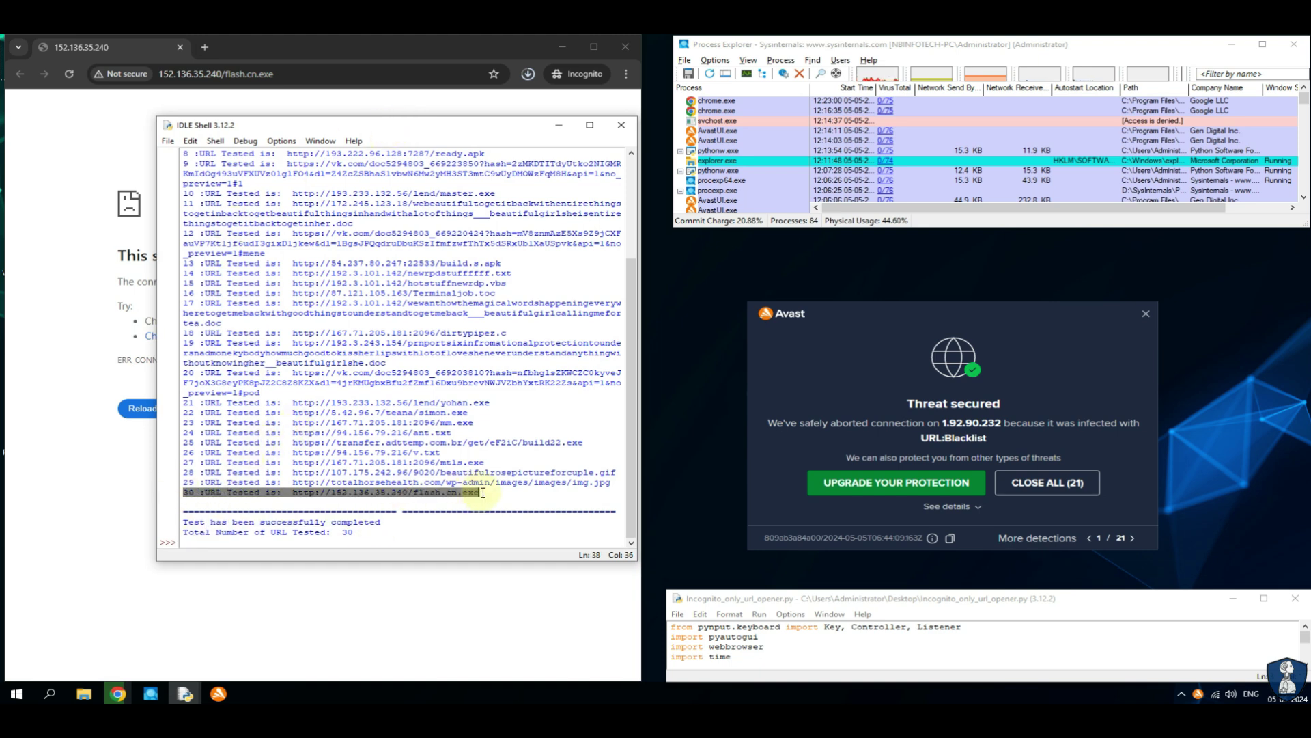
Step: Review the test summary and the list of tested URLs, and close the IDLE Shell window and the Avast threat alert
{"action": "left_click_drag", "start_coordinate": [183, 523], "coordinate": [355, 535]}
{"action": "scroll", "coordinate": [385, 308], "scroll_direction": "up", "scroll_amount": 4}
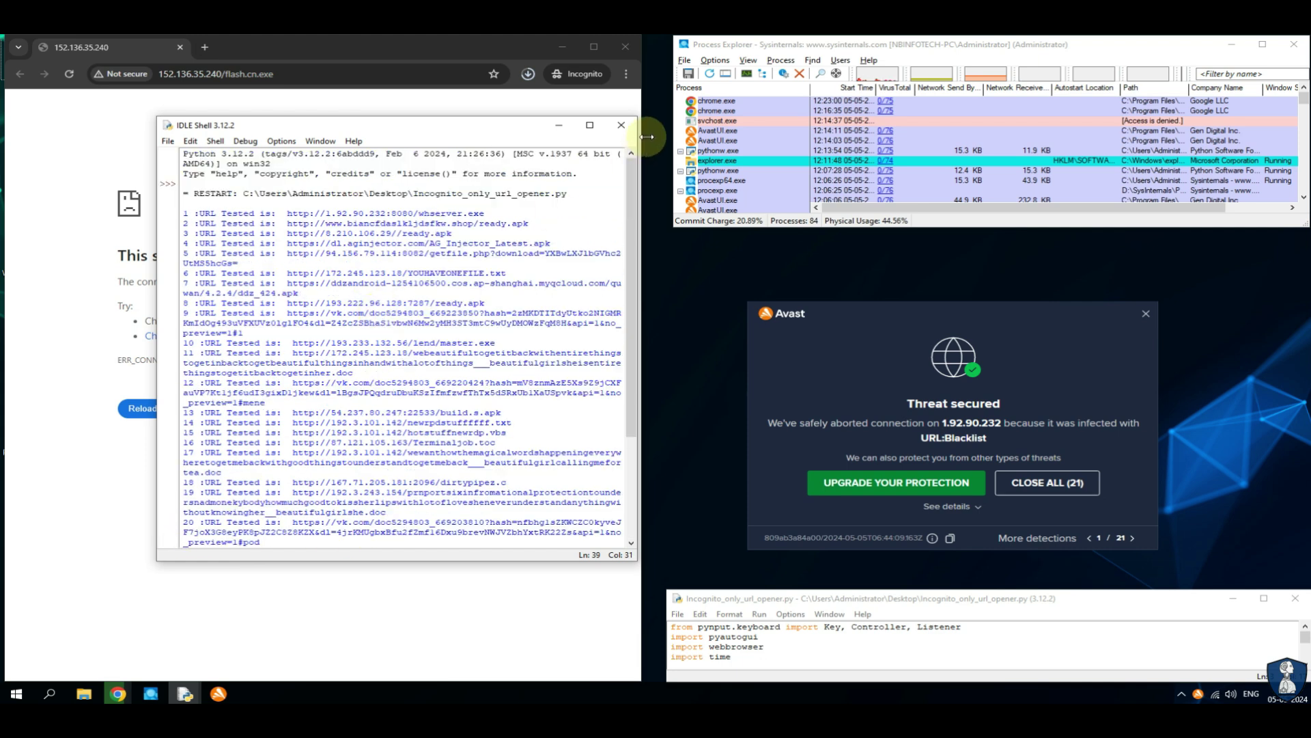
{"action": "left_click", "coordinate": [621, 126]}
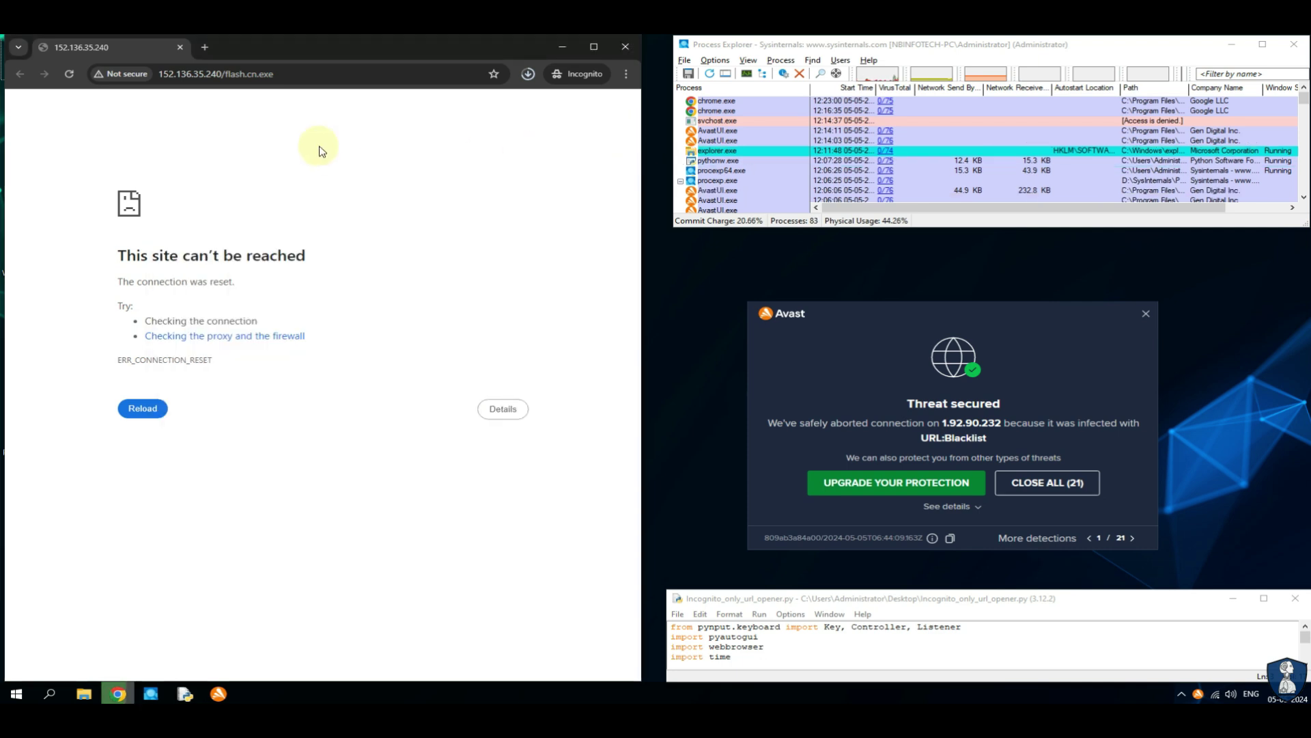
{"action": "left_click", "coordinate": [870, 394]}
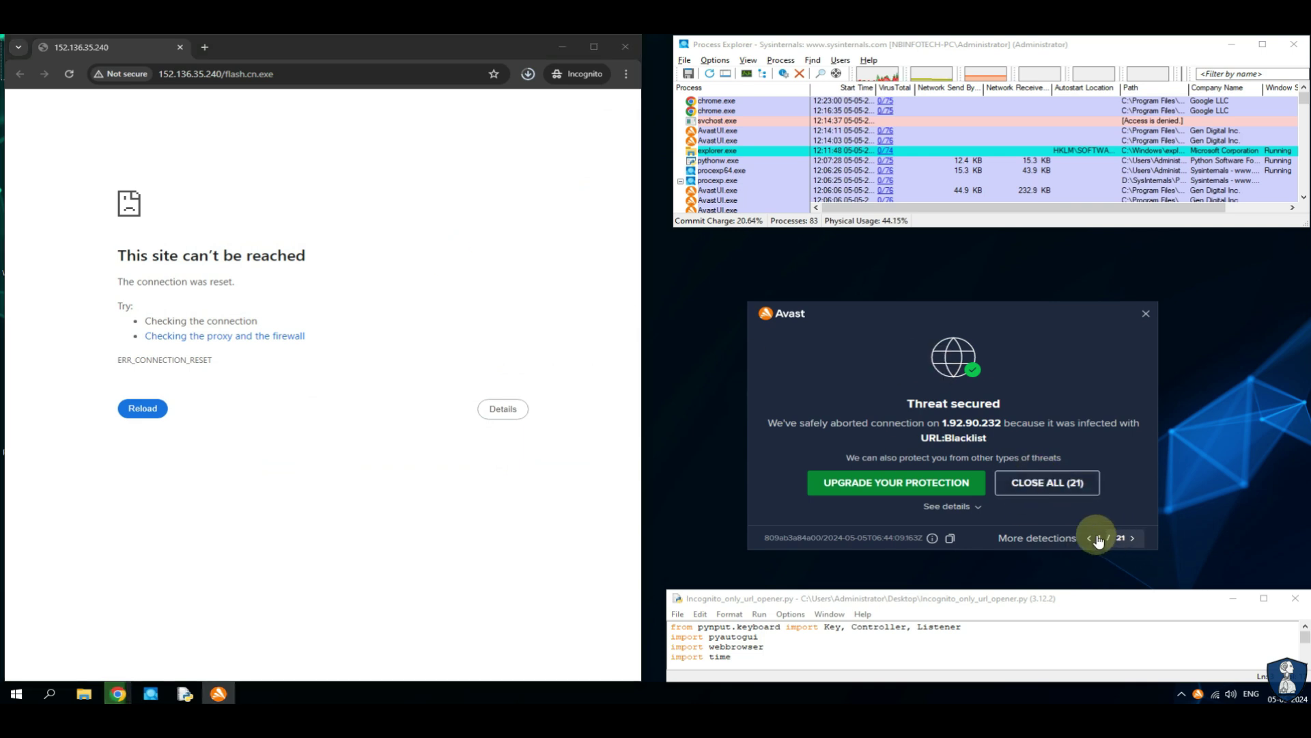
{"action": "left_click", "coordinate": [1145, 315]}
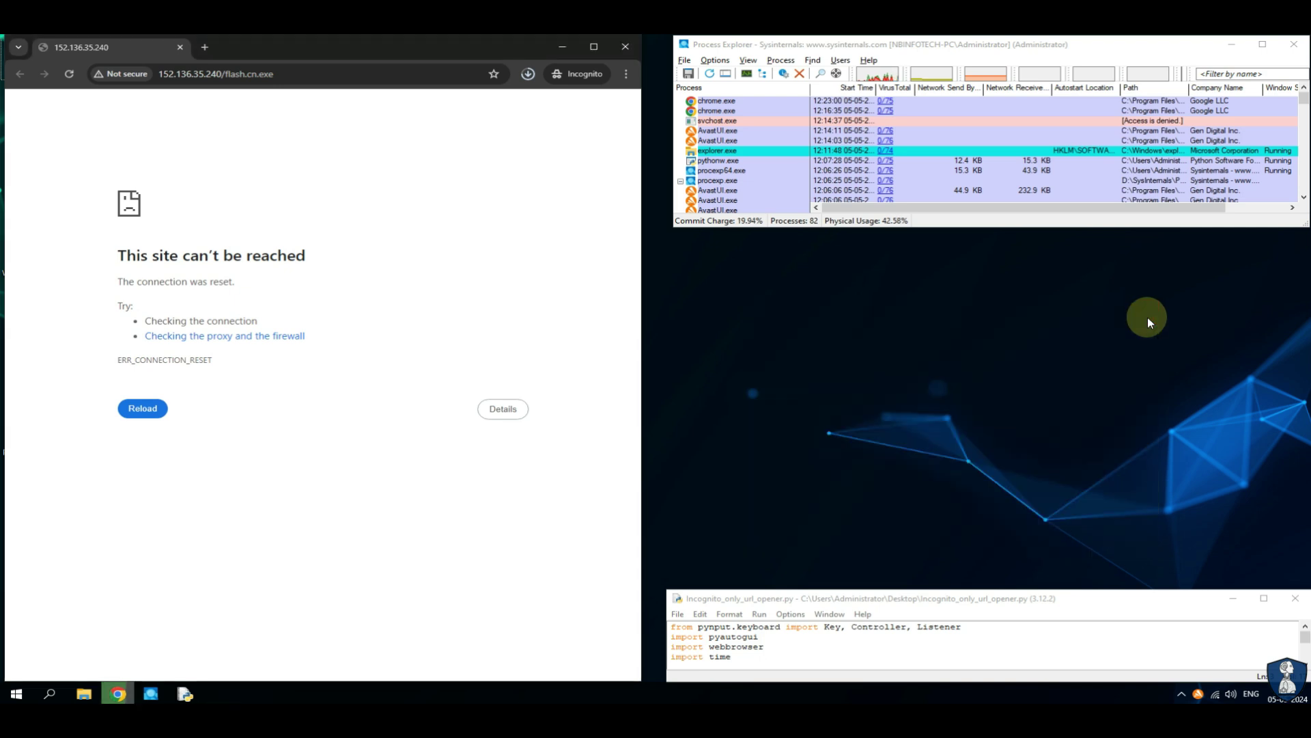
Step: Open WebShield.txt from the Avast report folder, examine the blocked URLs logged since the last start, and close the report
{"action": "left_click", "coordinate": [83, 693]}
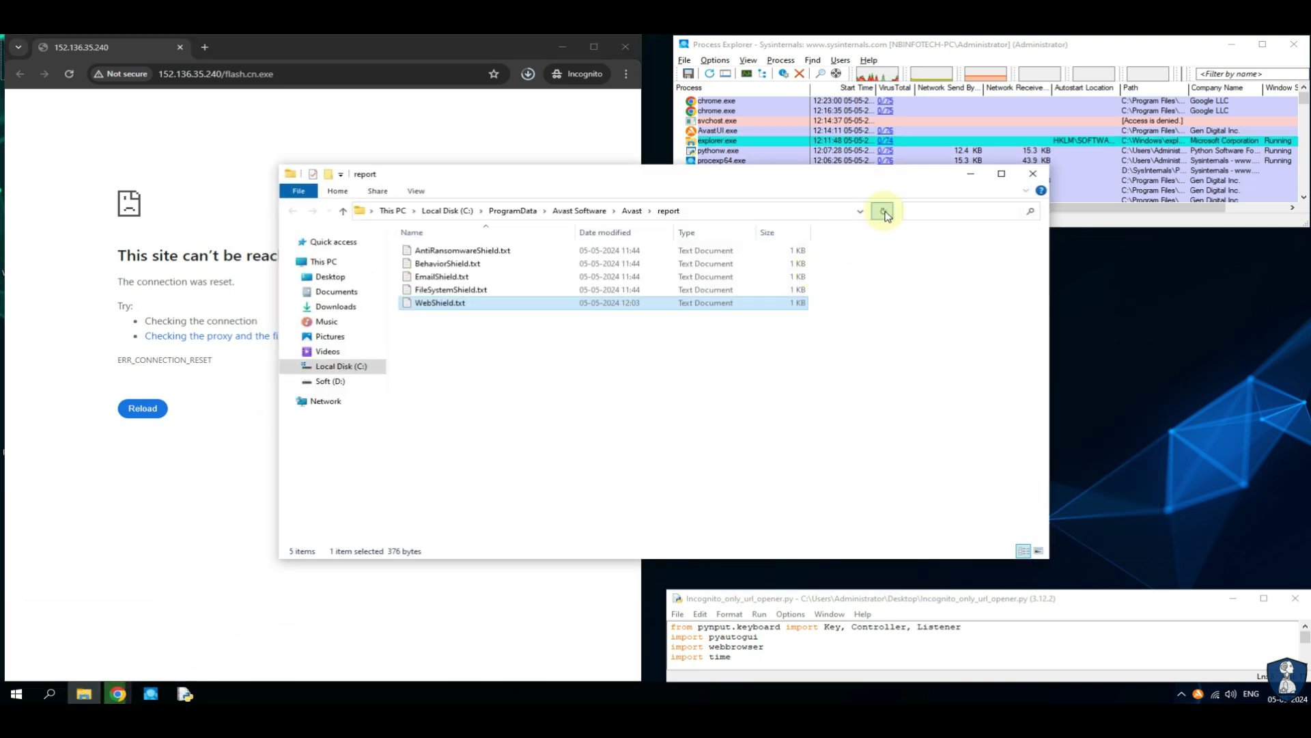
{"action": "double_click", "coordinate": [437, 305]}
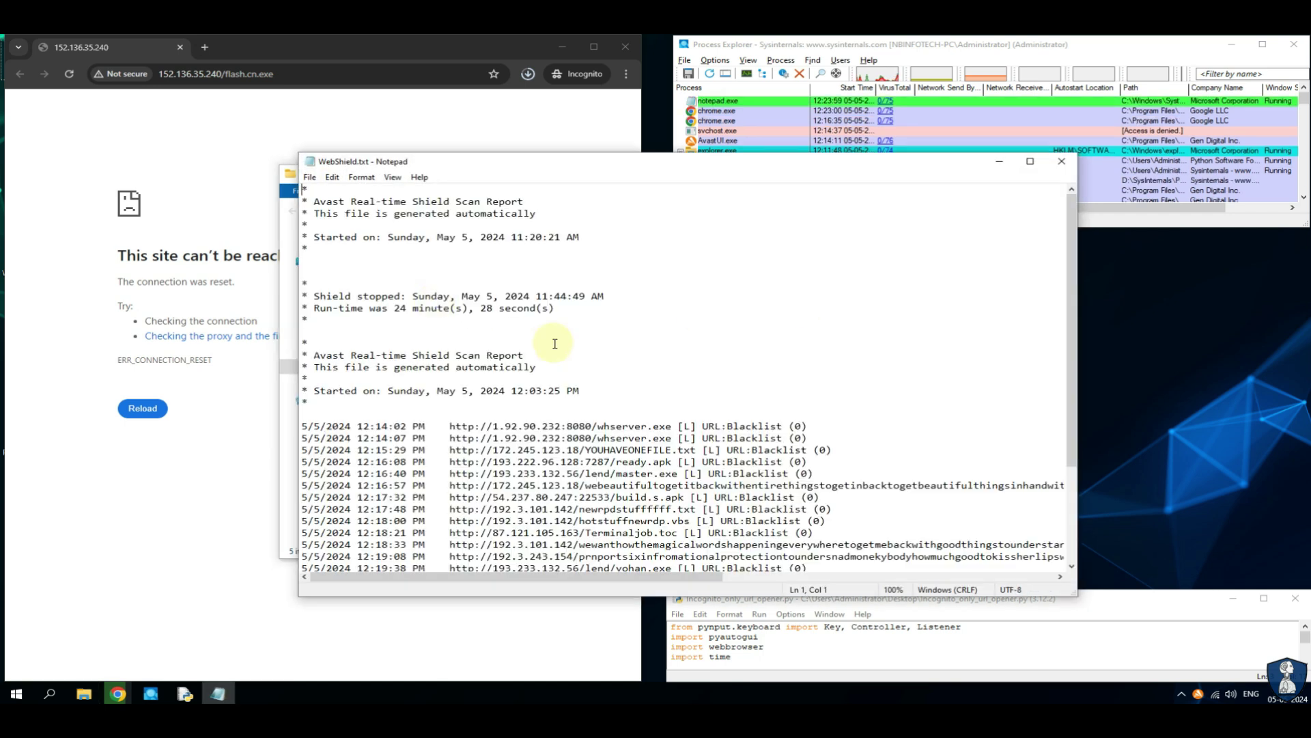
{"action": "left_click", "coordinate": [451, 299]}
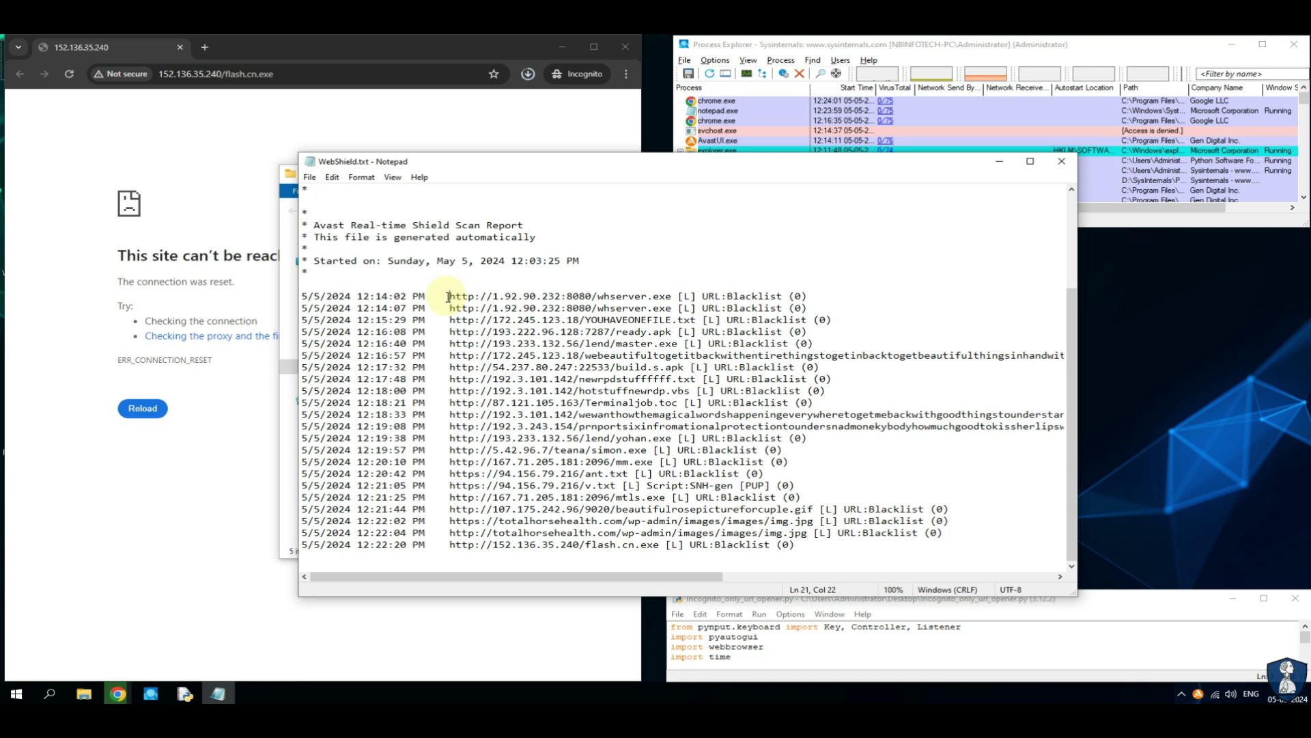
{"action": "left_click_drag", "start_coordinate": [449, 296], "coordinate": [804, 562]}
{"action": "left_click", "coordinate": [594, 439]}
{"action": "left_click", "coordinate": [1062, 161]}
Step: Open FileSystemShield.txt, examine the full detection entry for the quarantined download, and close the report
{"action": "left_click", "coordinate": [459, 293]}
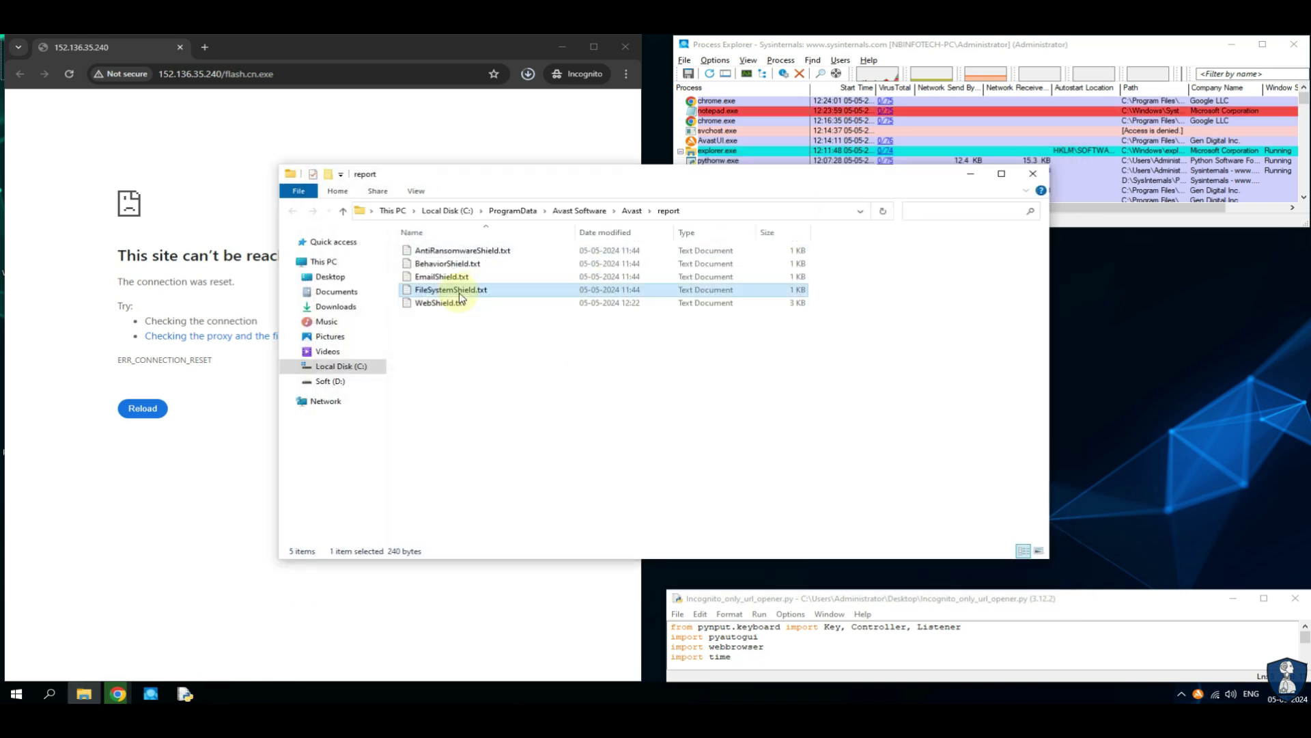
{"action": "double_click", "coordinate": [459, 292]}
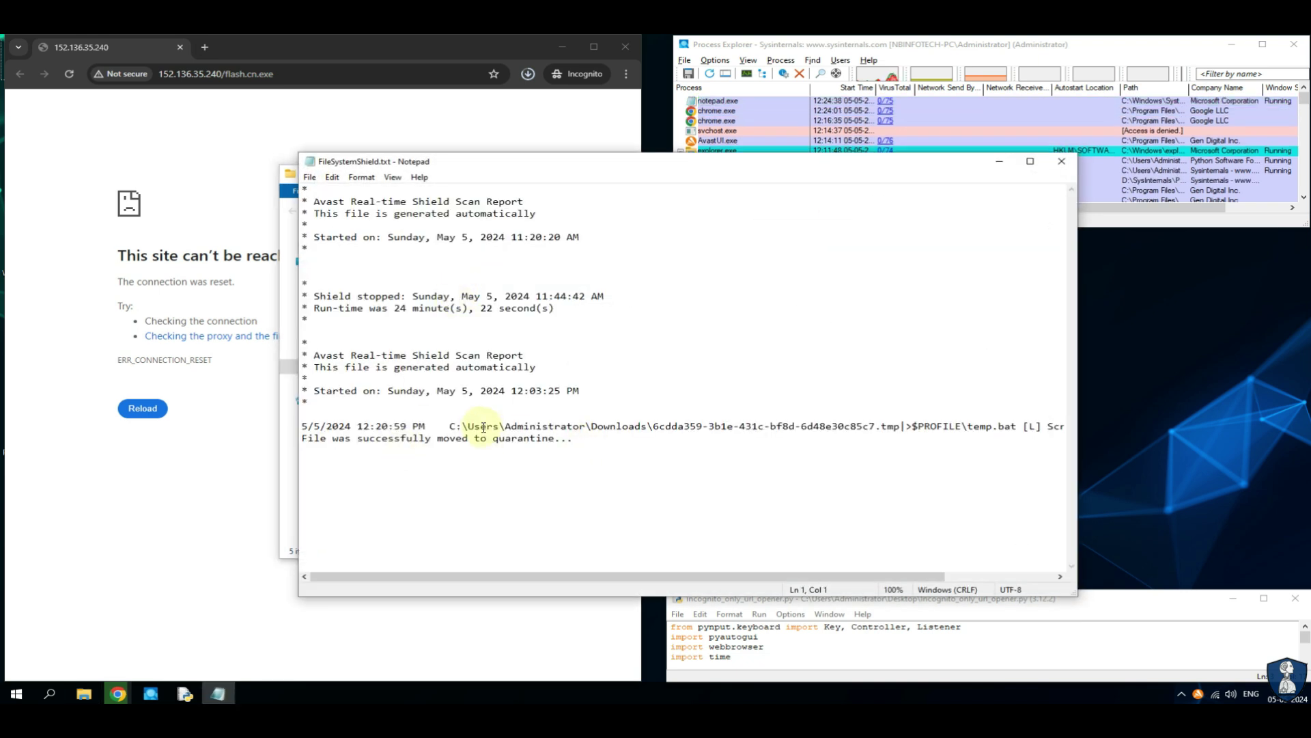
{"action": "left_click_drag", "start_coordinate": [517, 426], "coordinate": [1030, 426]}
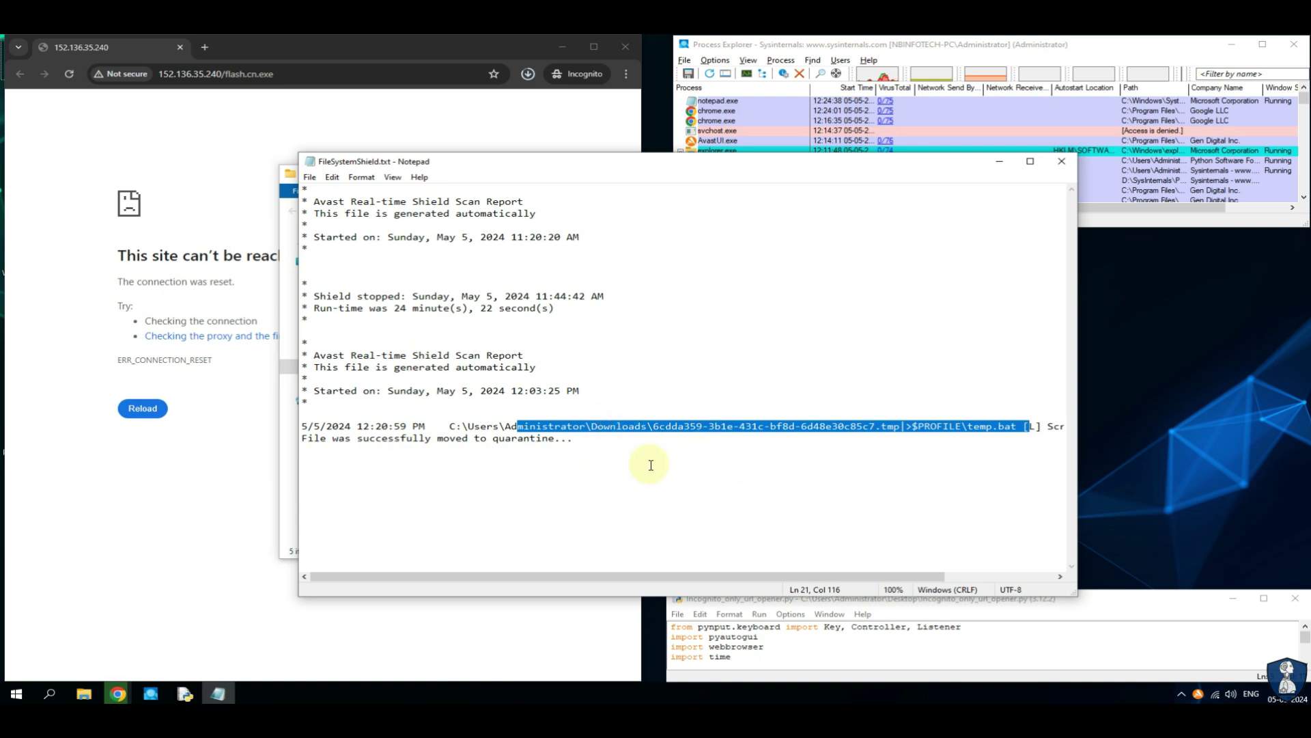
{"action": "left_click_drag", "start_coordinate": [785, 576], "coordinate": [629, 573]}
{"action": "left_click", "coordinate": [1061, 161]}
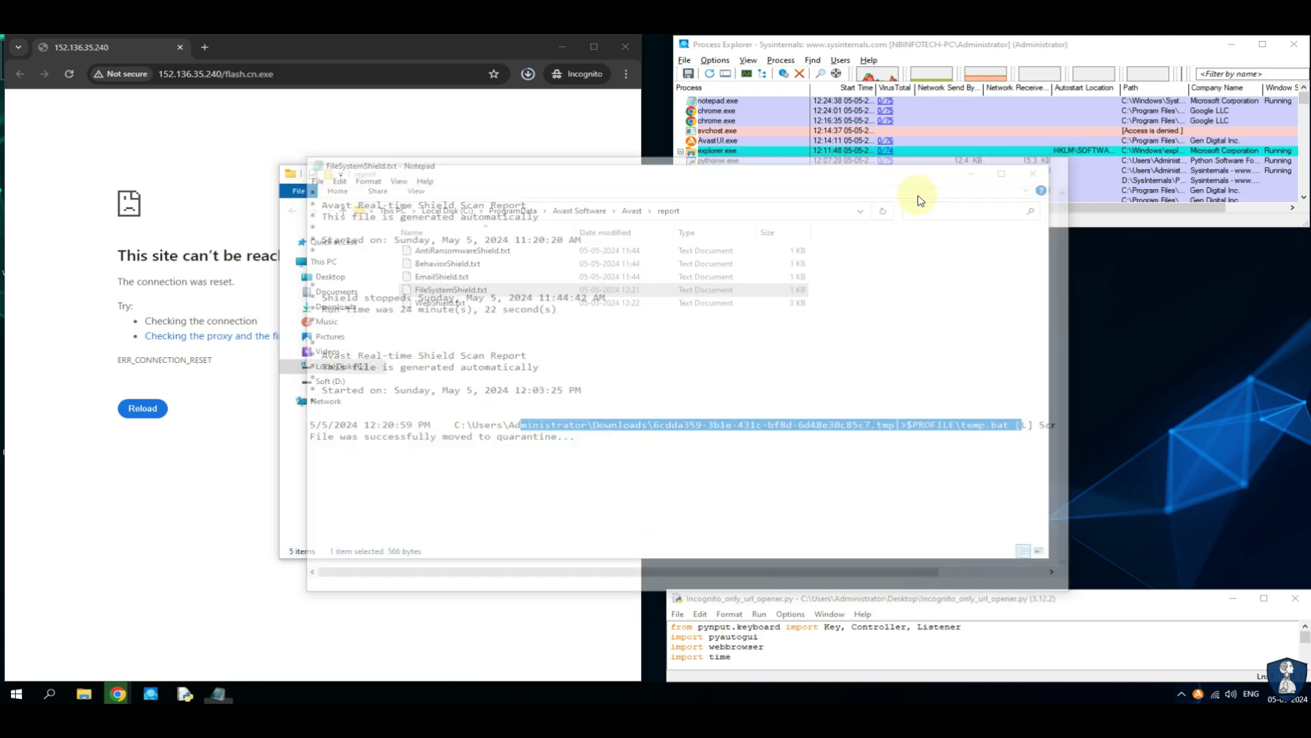
Step: Check EmailShield.txt, BehaviorShield.txt and AntiRansomwareShield.txt for detections, closing each report and finally the report folder
{"action": "double_click", "coordinate": [436, 278]}
{"action": "left_click", "coordinate": [1061, 162]}
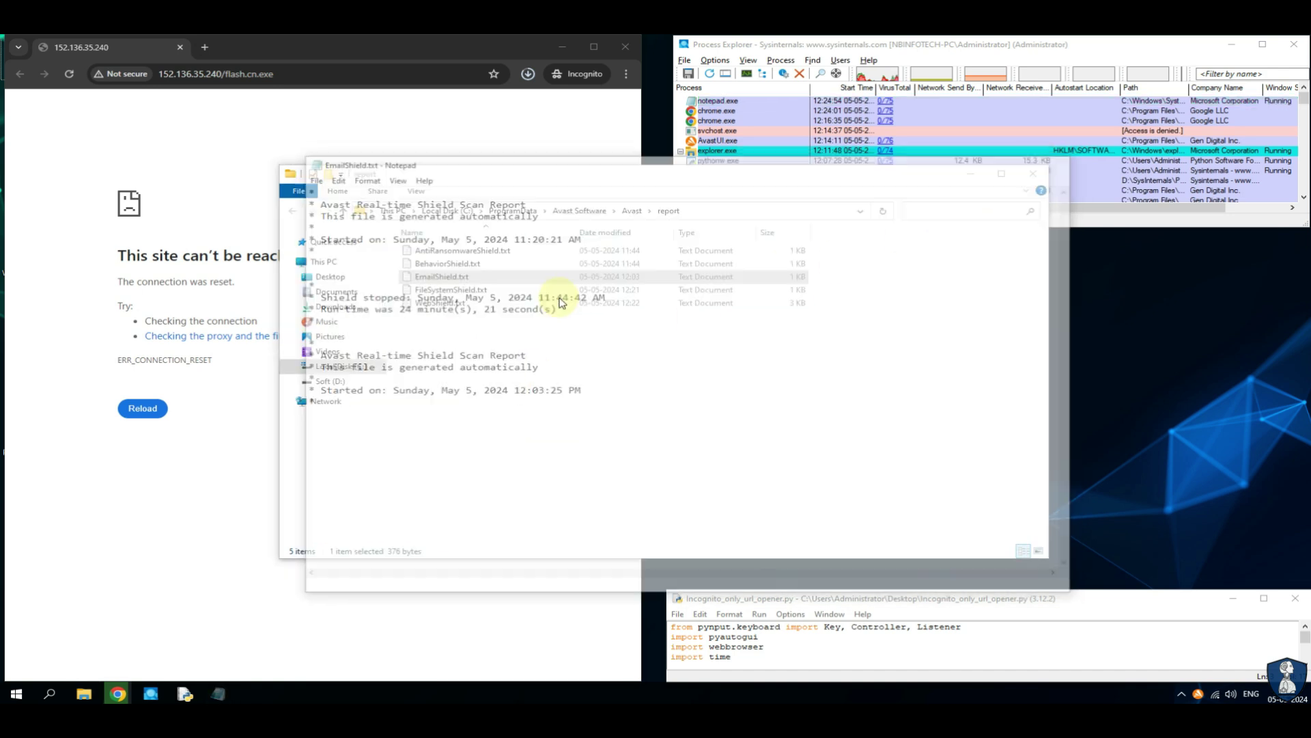
{"action": "double_click", "coordinate": [447, 263]}
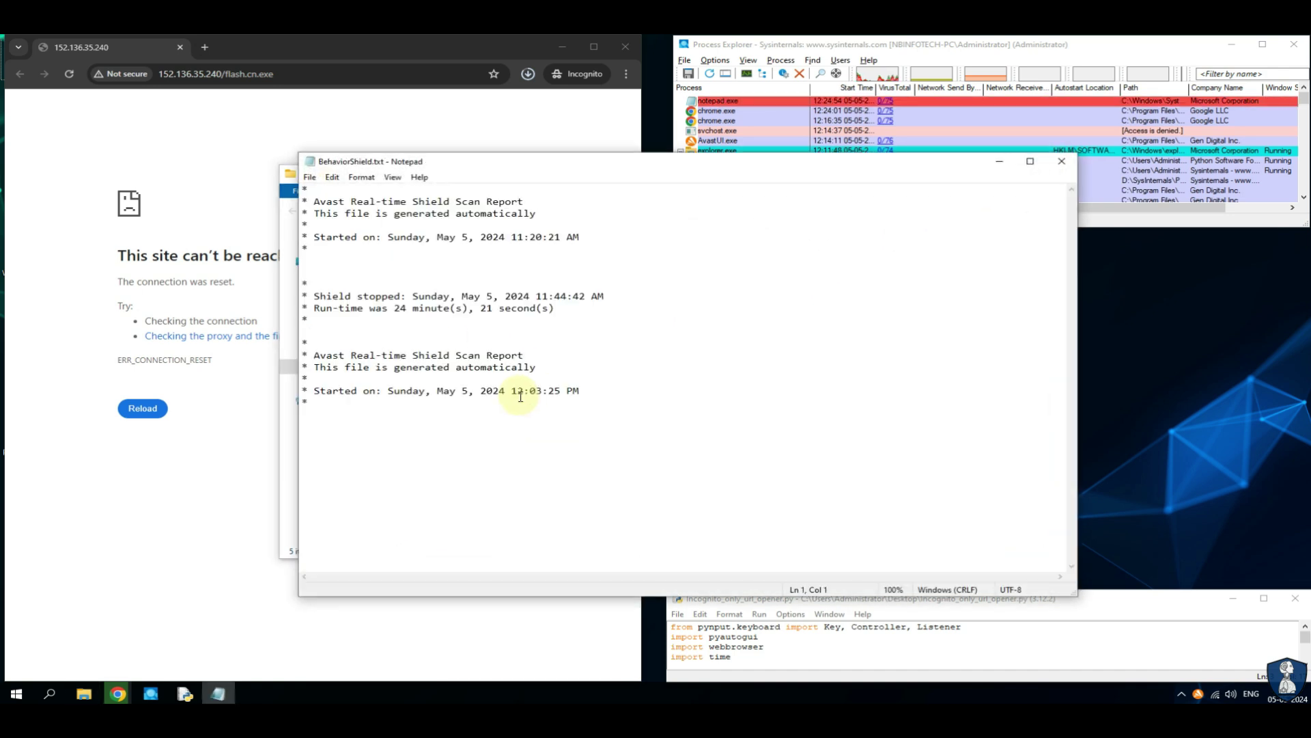
{"action": "left_click", "coordinate": [1062, 161]}
{"action": "left_click", "coordinate": [444, 253]}
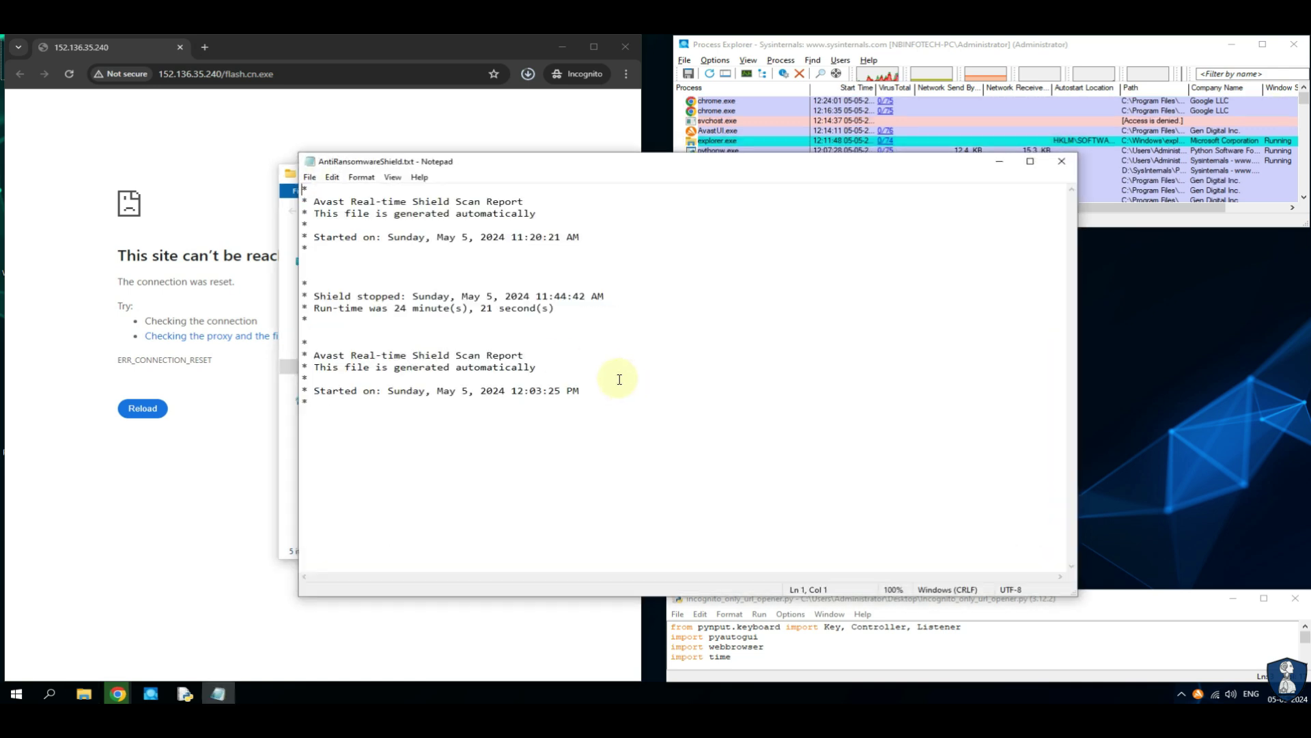
{"action": "left_click_drag", "start_coordinate": [618, 379], "coordinate": [700, 321]}
{"action": "left_click", "coordinate": [1069, 166]}
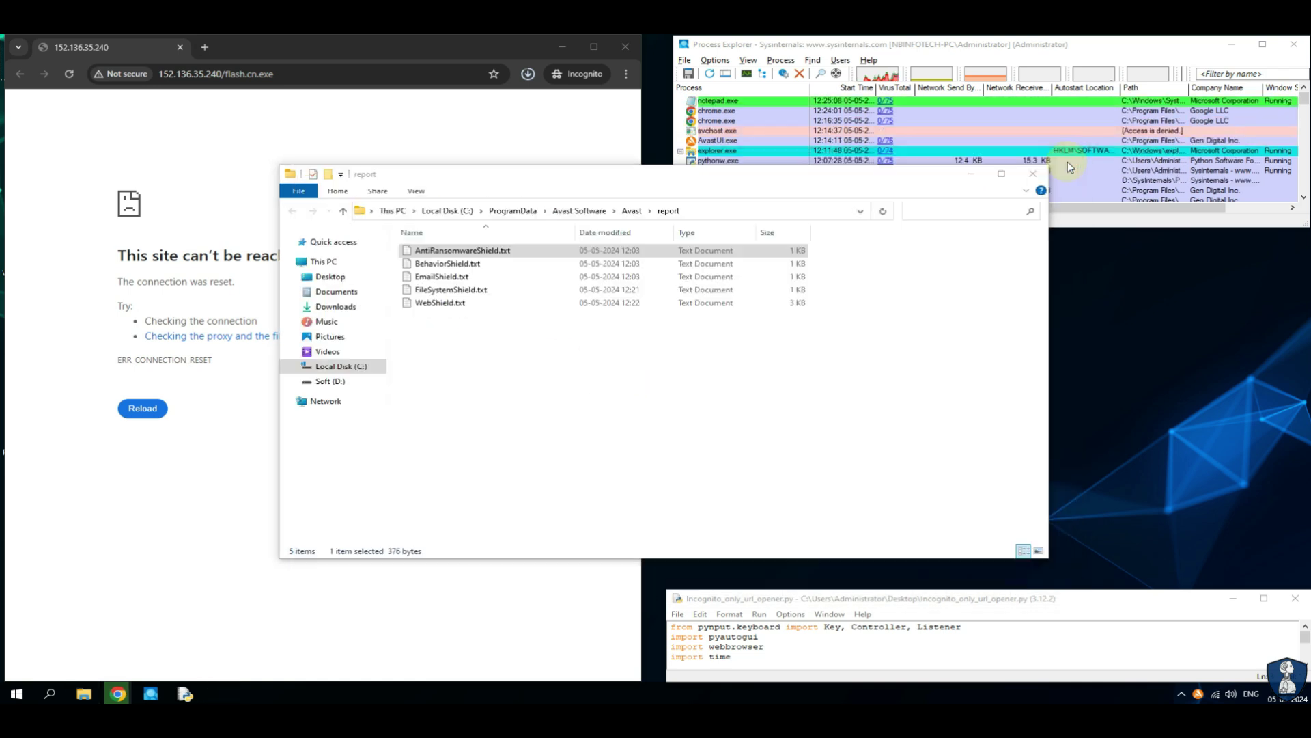
{"action": "left_click", "coordinate": [1033, 172]}
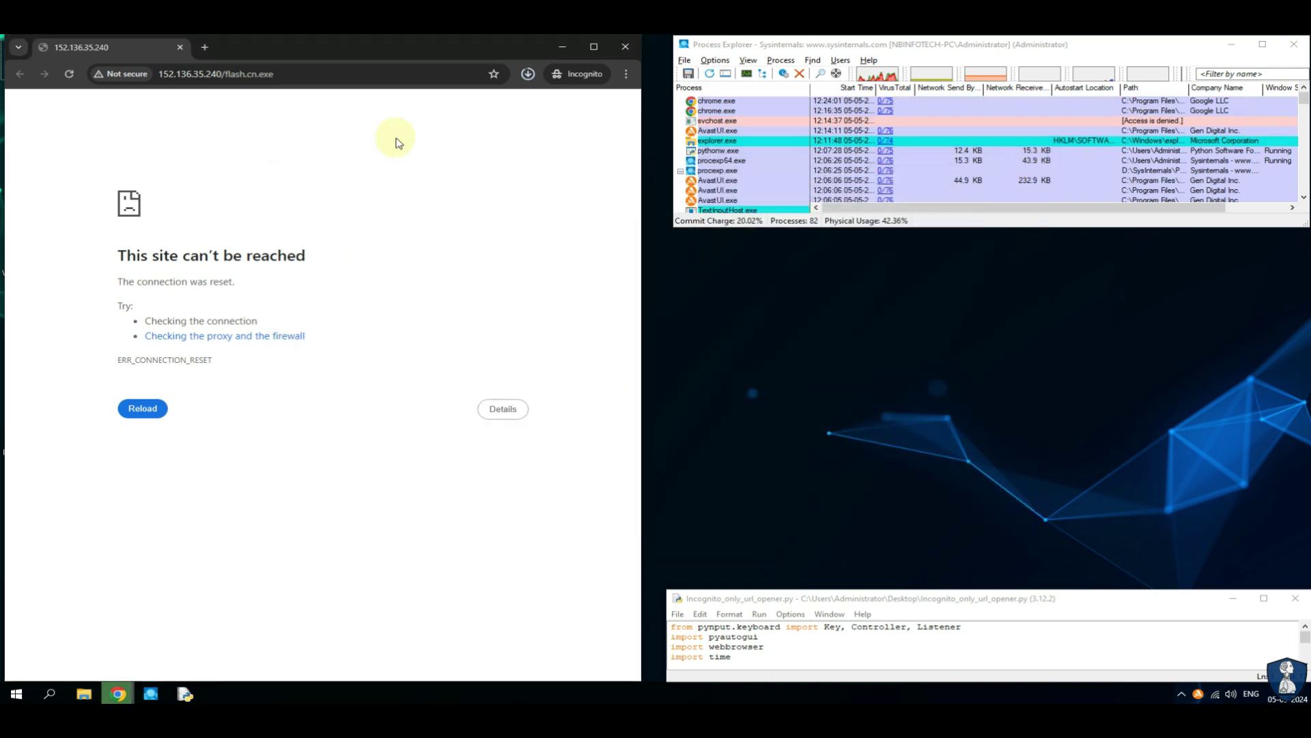
Step: Replace the 152.136.35.240 tab with a new incognito tab and open Chrome's full download history in it
{"action": "left_click", "coordinate": [202, 48]}
{"action": "left_click", "coordinate": [184, 48]}
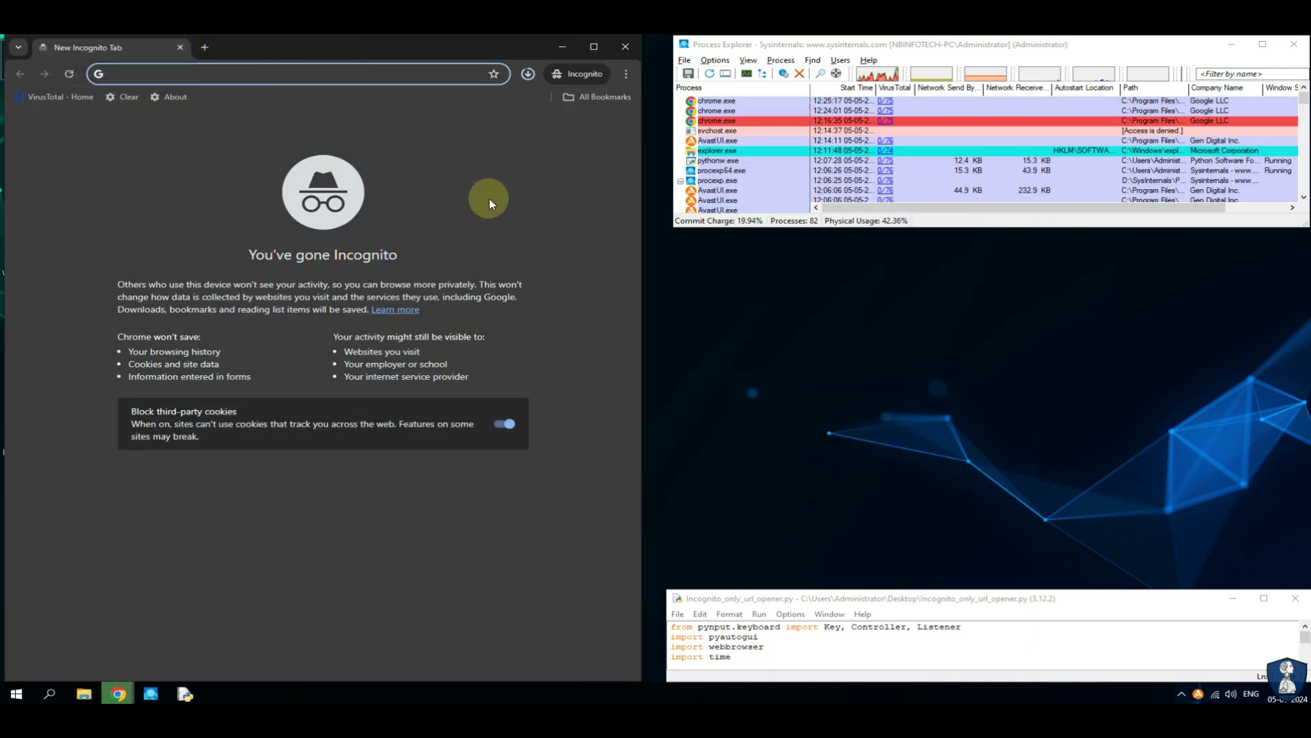
{"action": "left_click", "coordinate": [523, 81]}
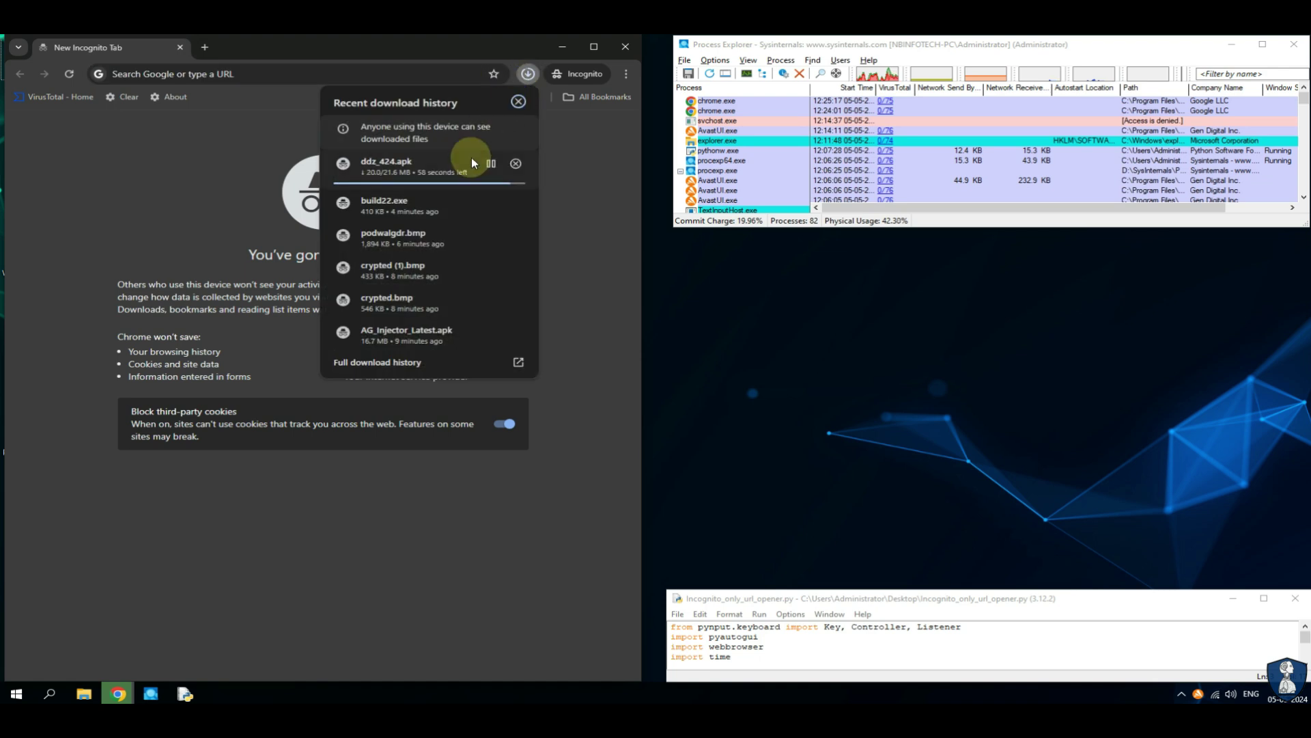
{"action": "left_click", "coordinate": [519, 360]}
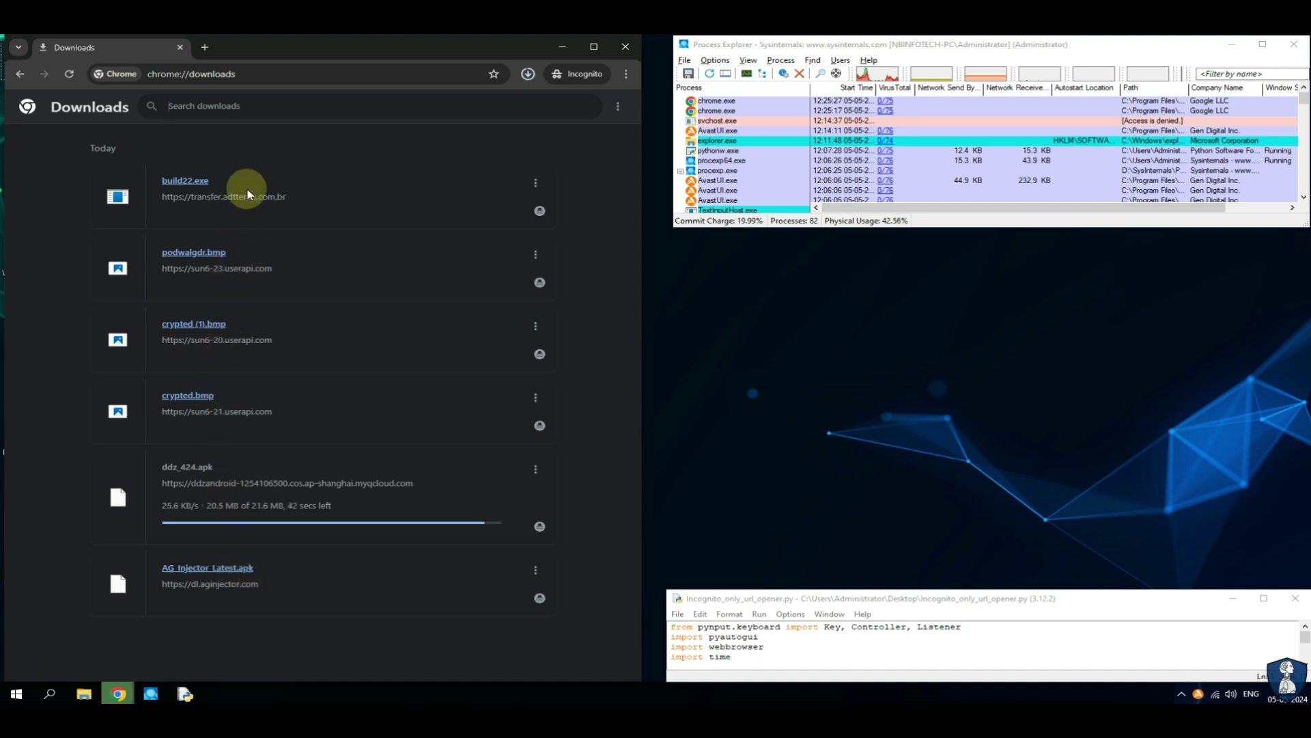
Step: Check the progress of the ddz_424.apk download and copy the shanghai.myqcloud.com part of its source address
{"action": "left_click_drag", "start_coordinate": [167, 467], "coordinate": [213, 468]}
{"action": "left_click", "coordinate": [592, 499]}
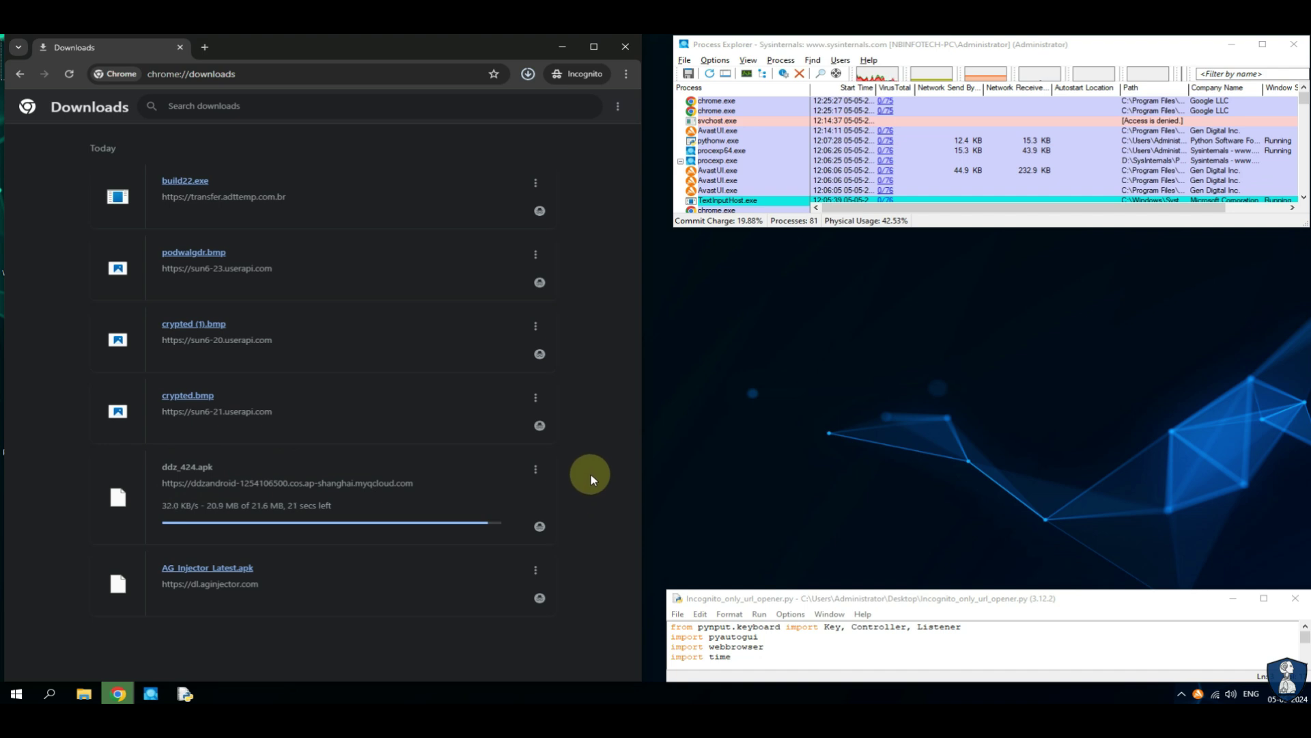
{"action": "left_click_drag", "start_coordinate": [316, 483], "coordinate": [410, 483]}
{"action": "key", "text": "ctrl+c"}
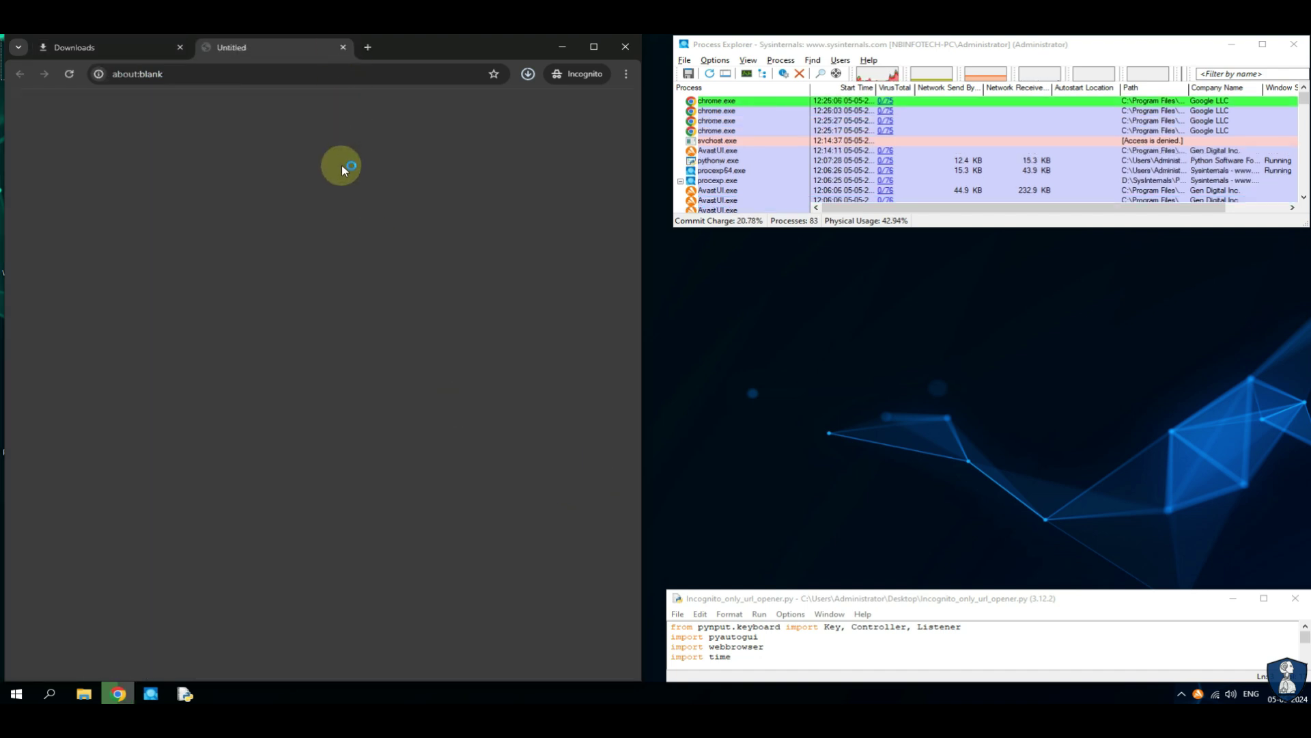
{"action": "left_click", "coordinate": [544, 349]}
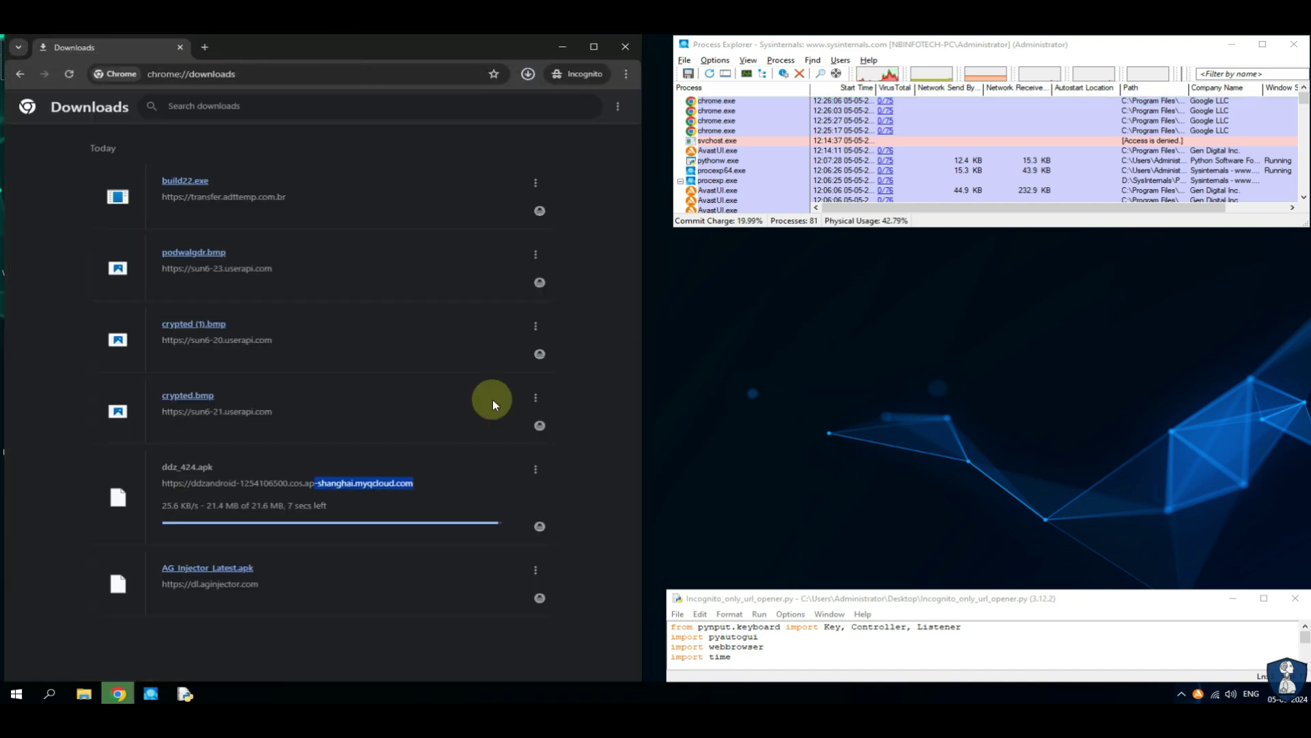
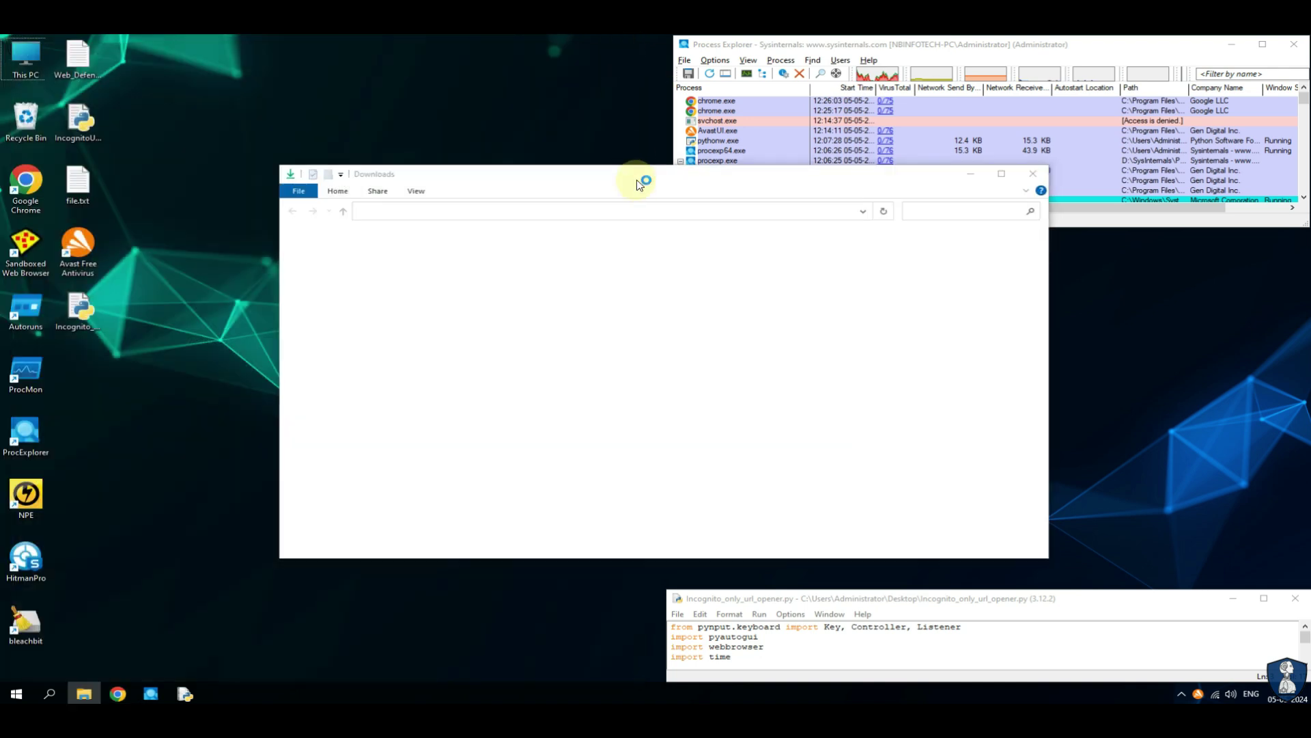
Step: Scan the Administrator account's Downloads folder with Avast and move the Explorer window aside
{"action": "left_click_drag", "start_coordinate": [637, 183], "coordinate": [517, 213]}
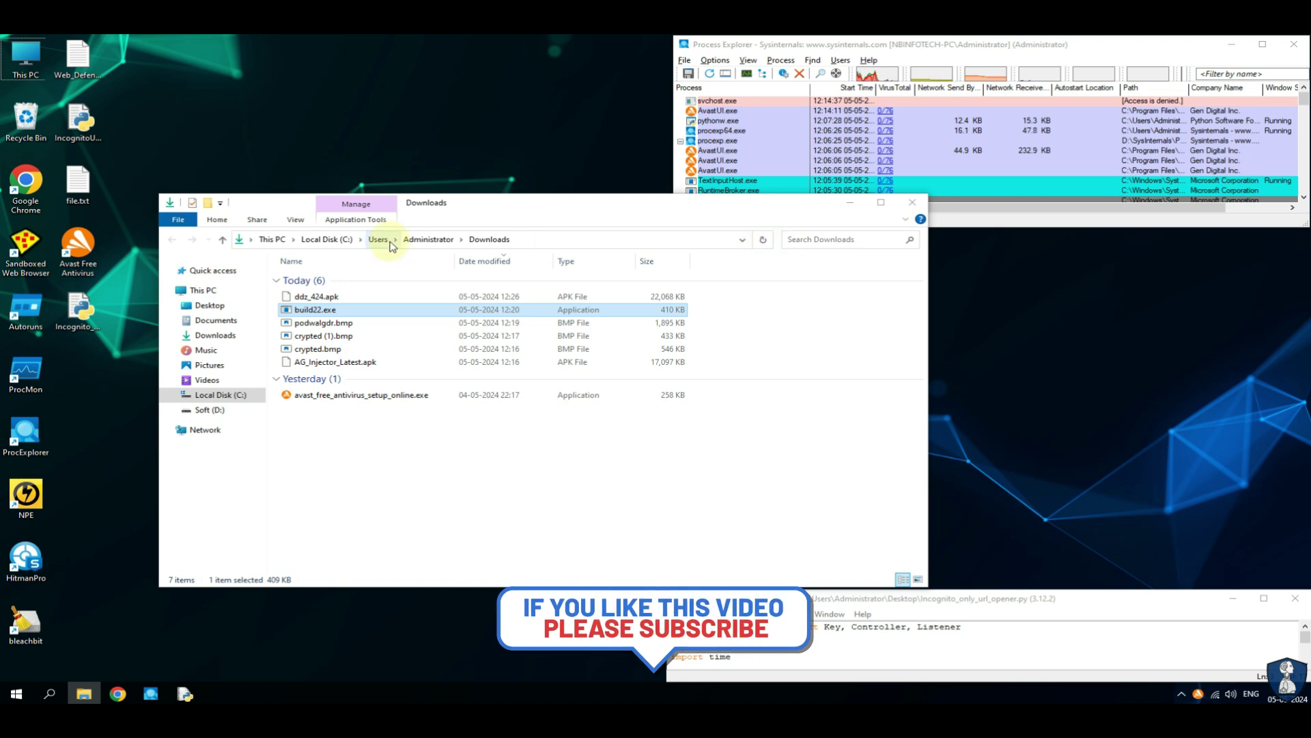
{"action": "left_click", "coordinate": [428, 239]}
{"action": "right_click", "coordinate": [321, 358]}
{"action": "left_click", "coordinate": [870, 520]}
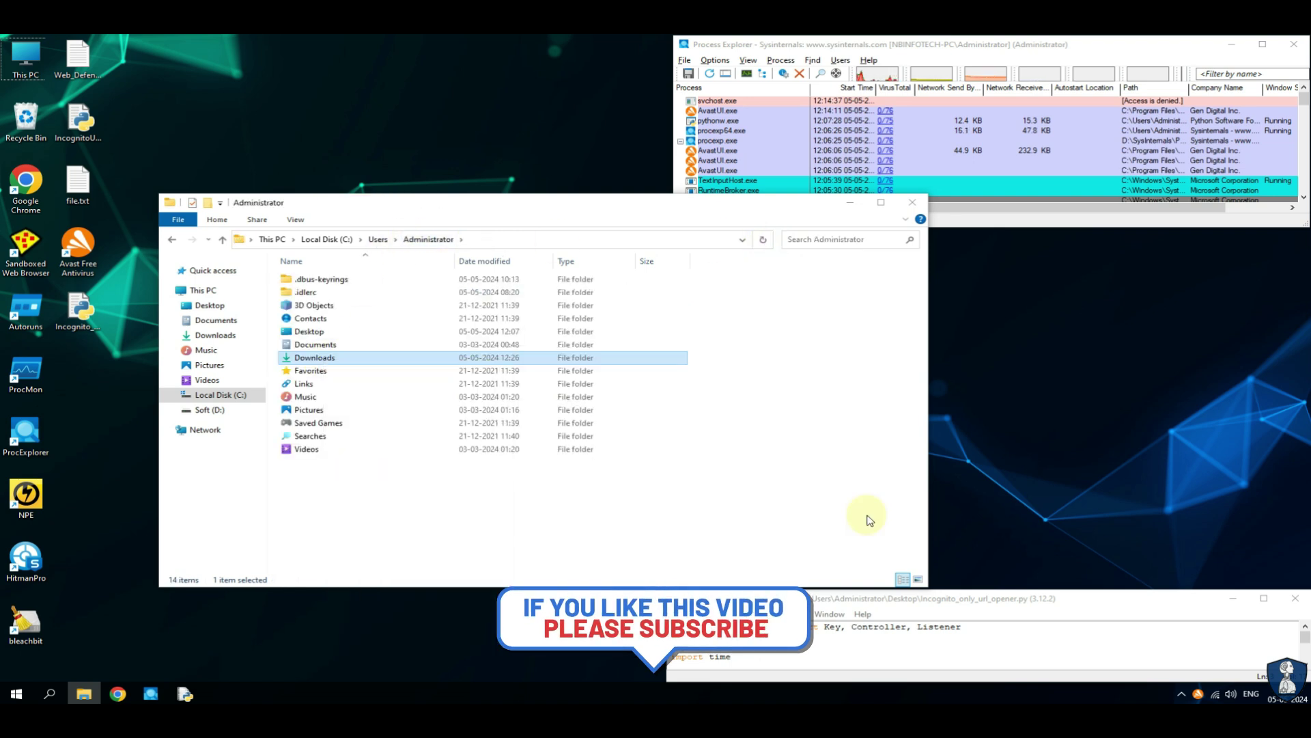
{"action": "left_click_drag", "start_coordinate": [555, 210], "coordinate": [403, 296]}
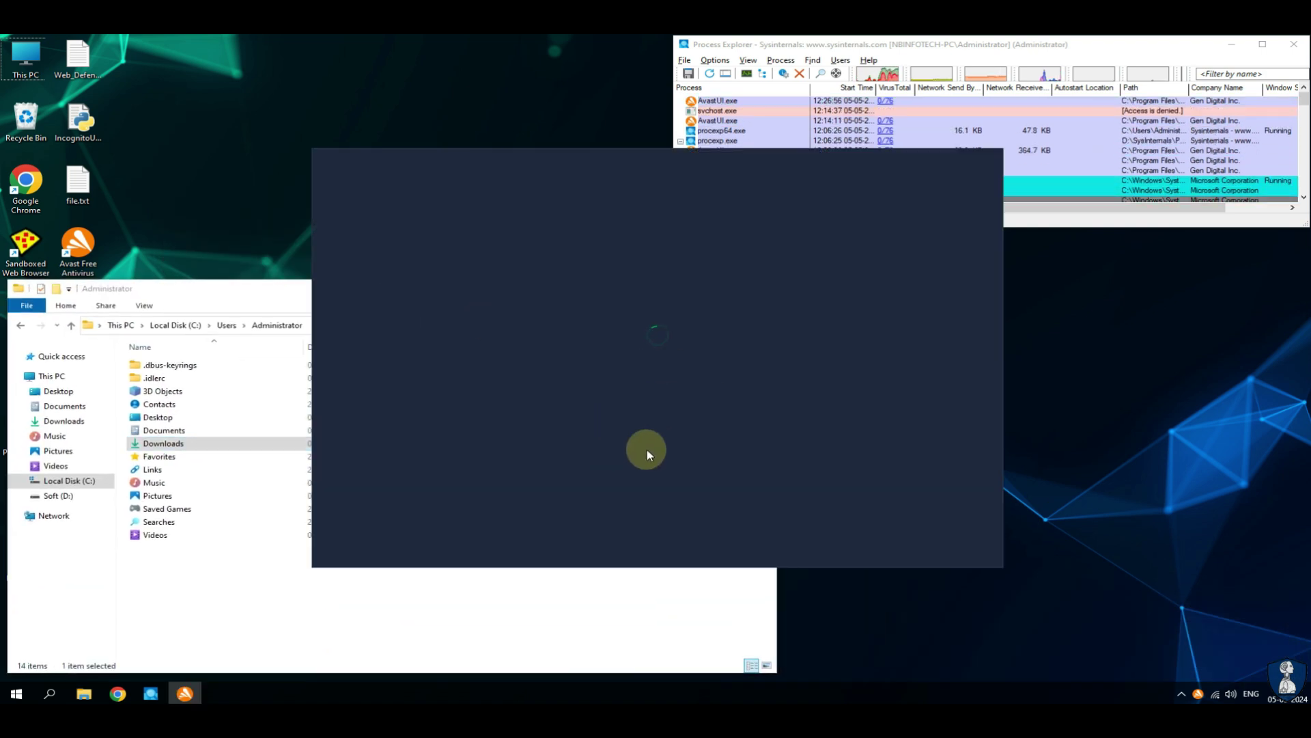
Step: Resolve all threats found, checking the Downloads folder in between, and restart the PC to run the Boot-Time Scan
{"action": "left_click", "coordinate": [441, 295]}
{"action": "left_click", "coordinate": [812, 541]}
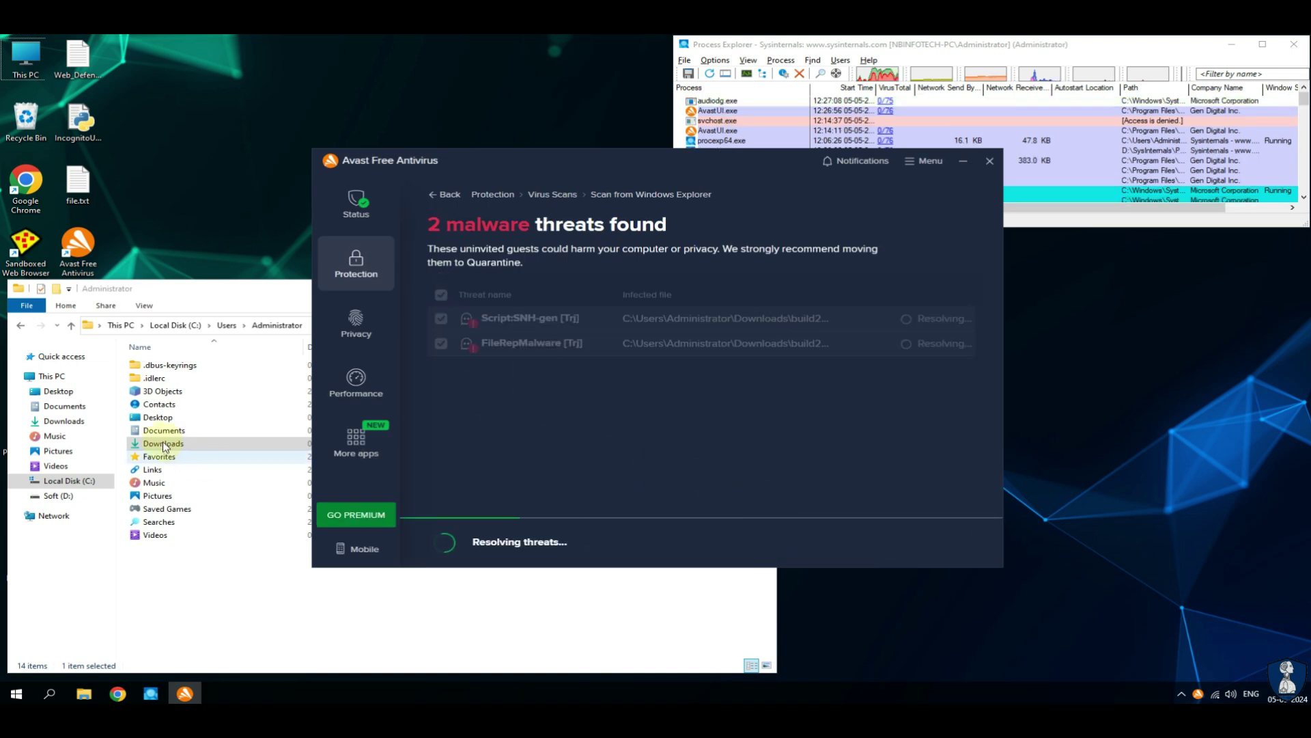
{"action": "left_click", "coordinate": [164, 445]}
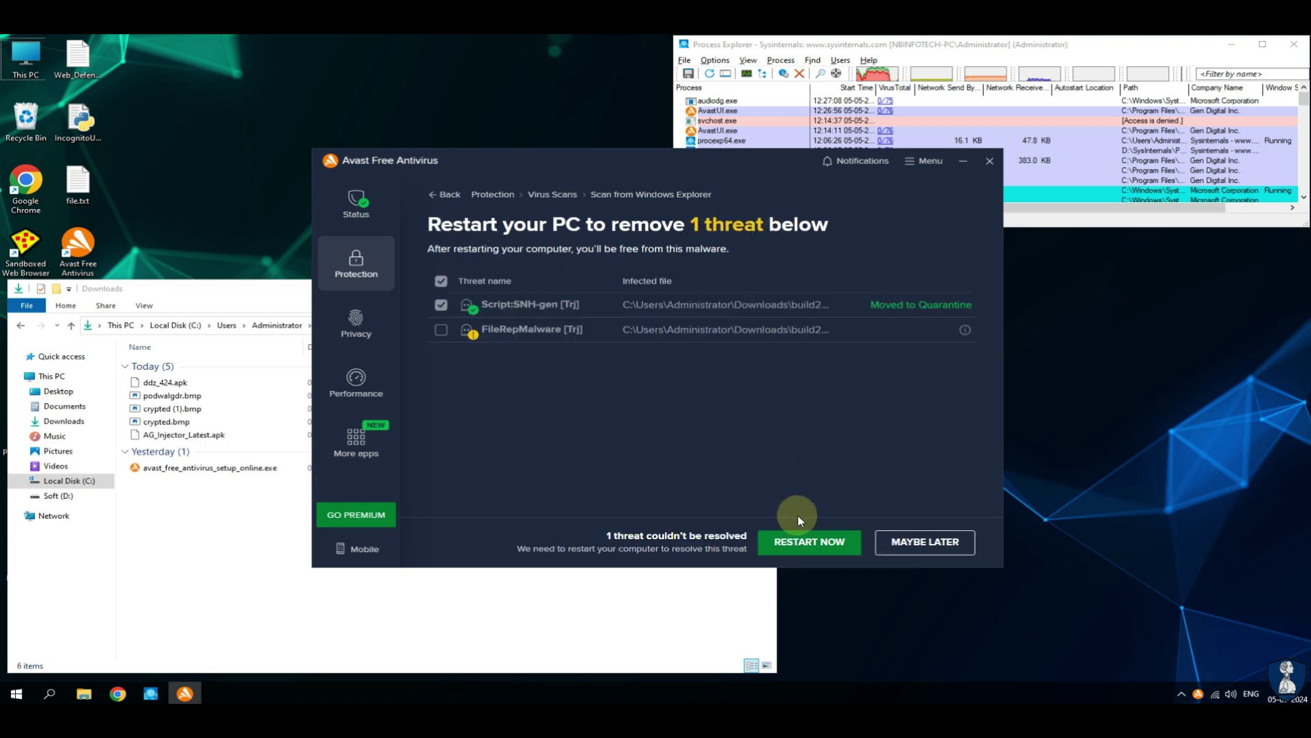
{"action": "left_click", "coordinate": [811, 545]}
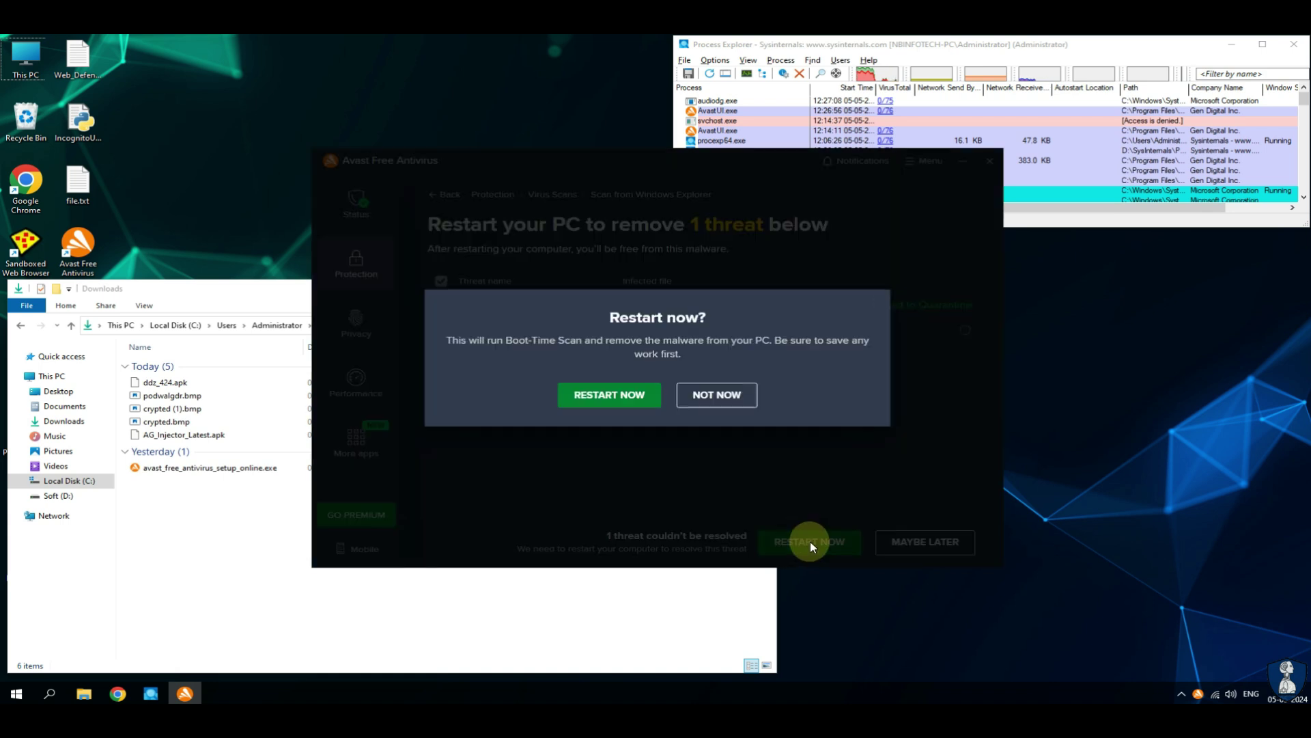
{"action": "left_click", "coordinate": [615, 394]}
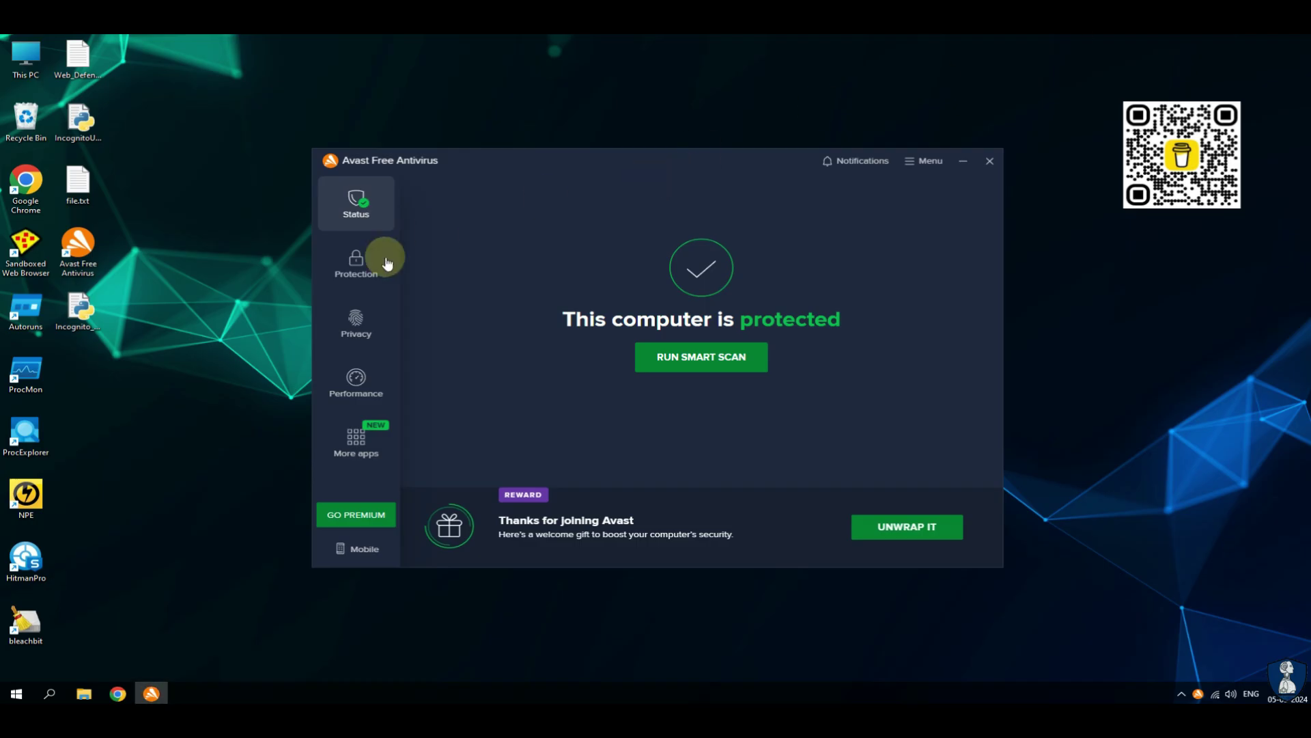
Step: Check Avast's Quarantine list for the removed threats, return to the status overview and close Avast
{"action": "left_click", "coordinate": [355, 263]}
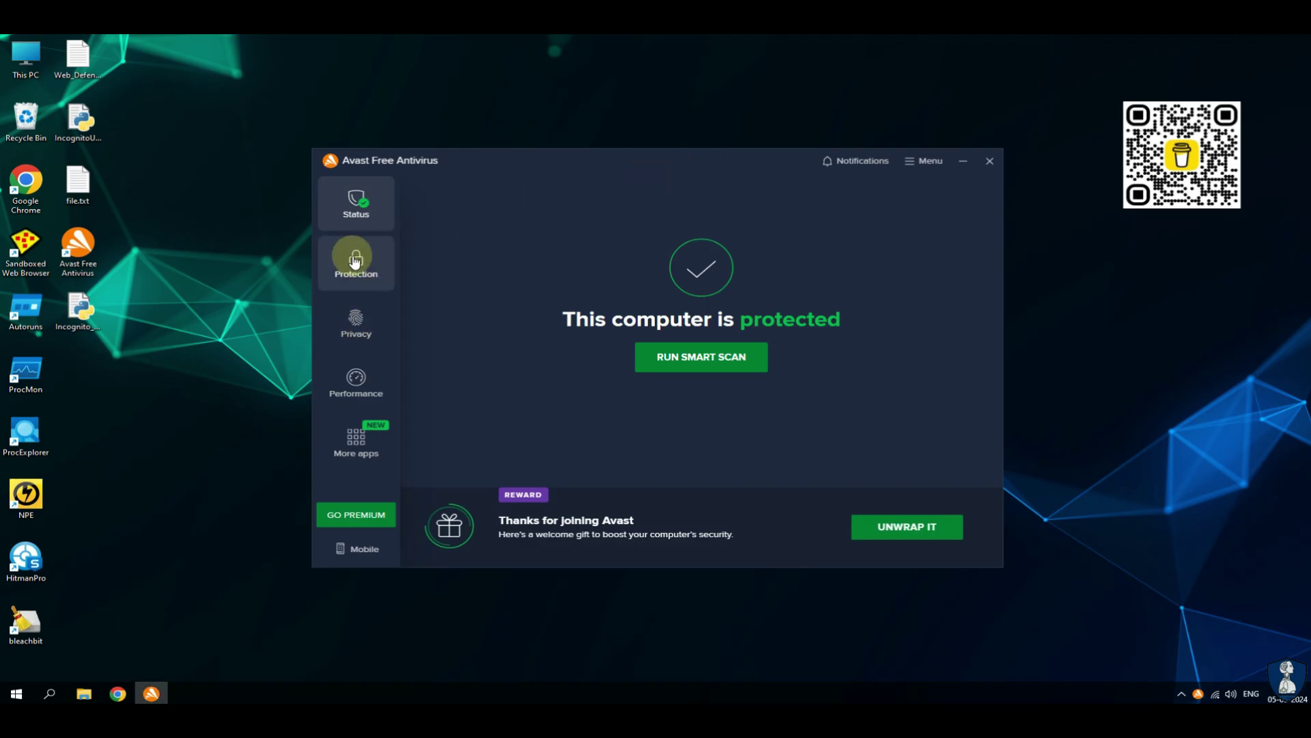
{"action": "left_click", "coordinate": [711, 292]}
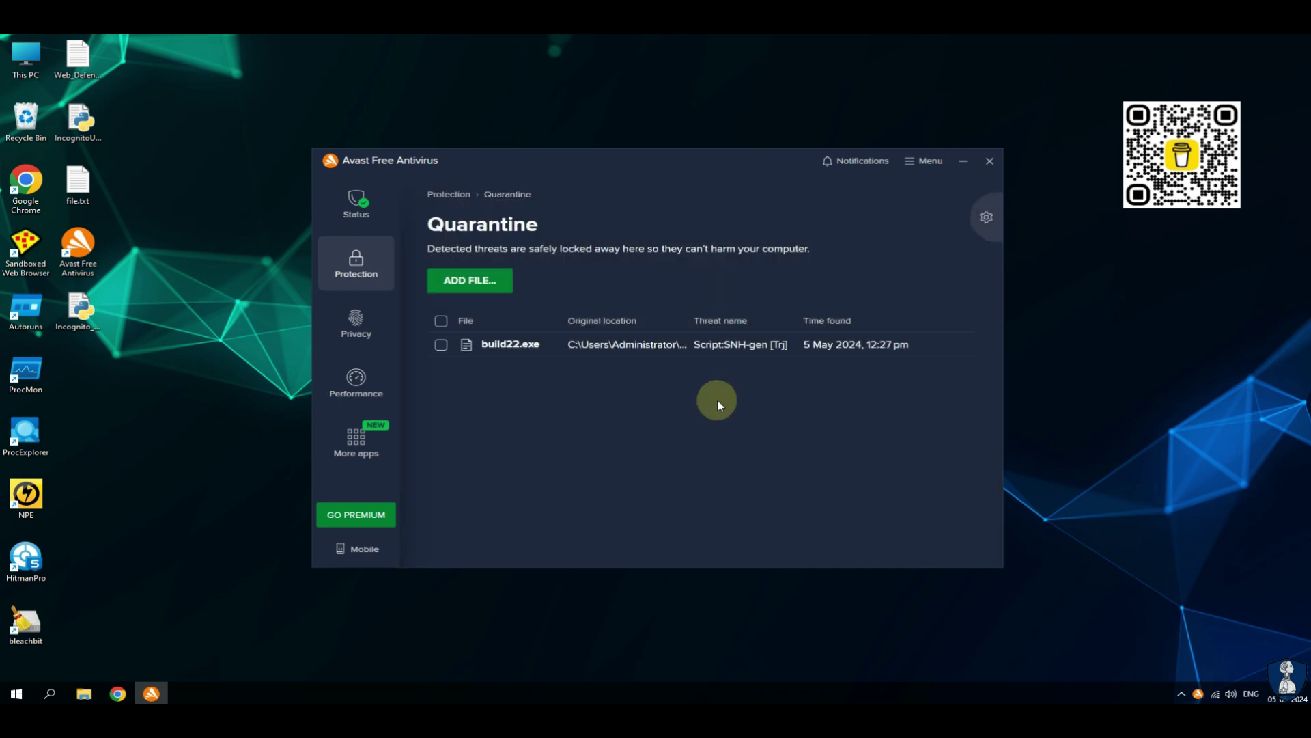
{"action": "left_click", "coordinate": [356, 203]}
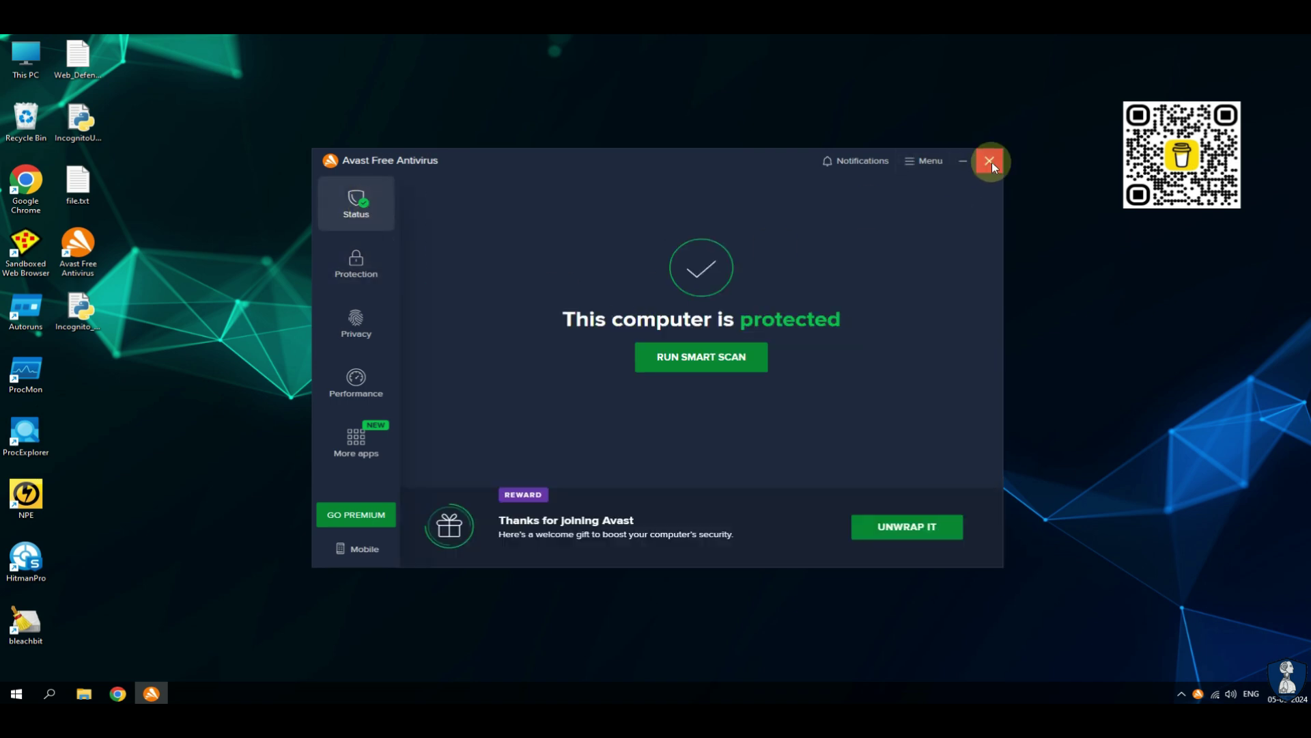
{"action": "left_click", "coordinate": [990, 161]}
Step: Load the bookmarked VirusTotal home page in Chrome and scan all files in the Downloads folder with Avast
{"action": "double_click", "coordinate": [16, 189]}
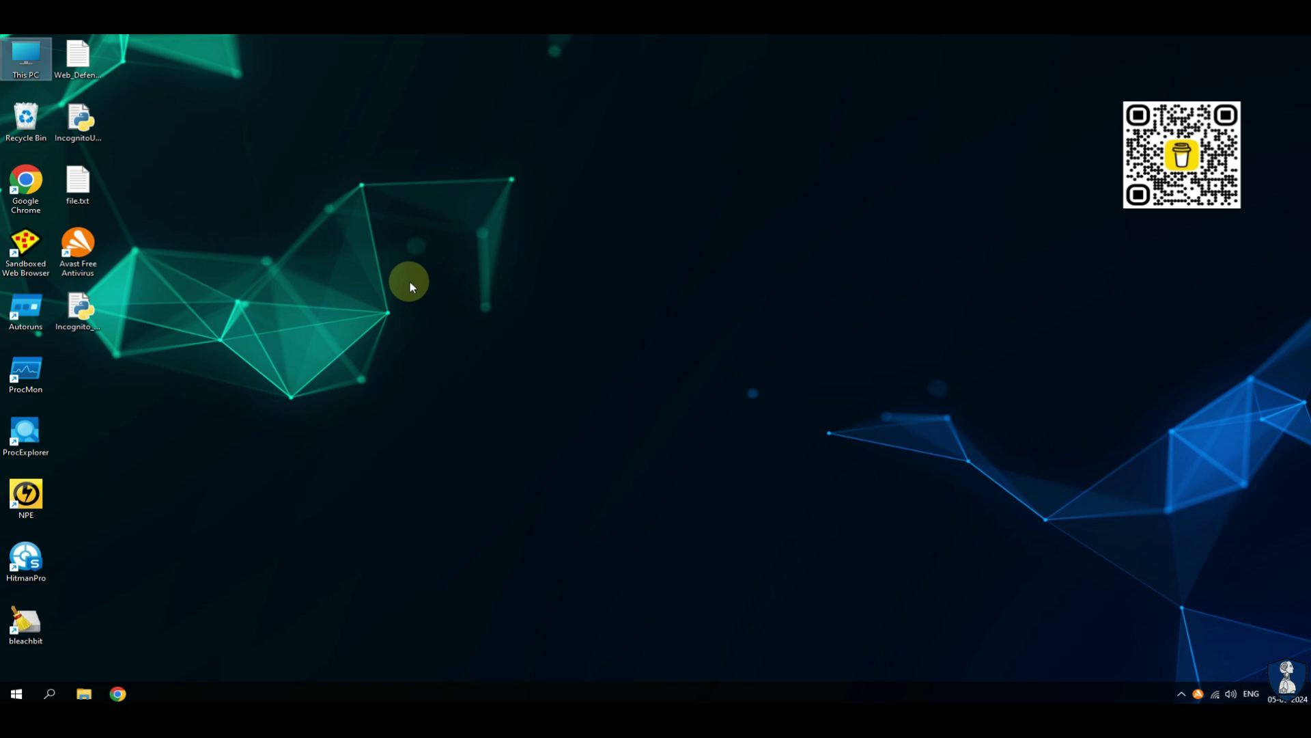
{"action": "left_click", "coordinate": [42, 96]}
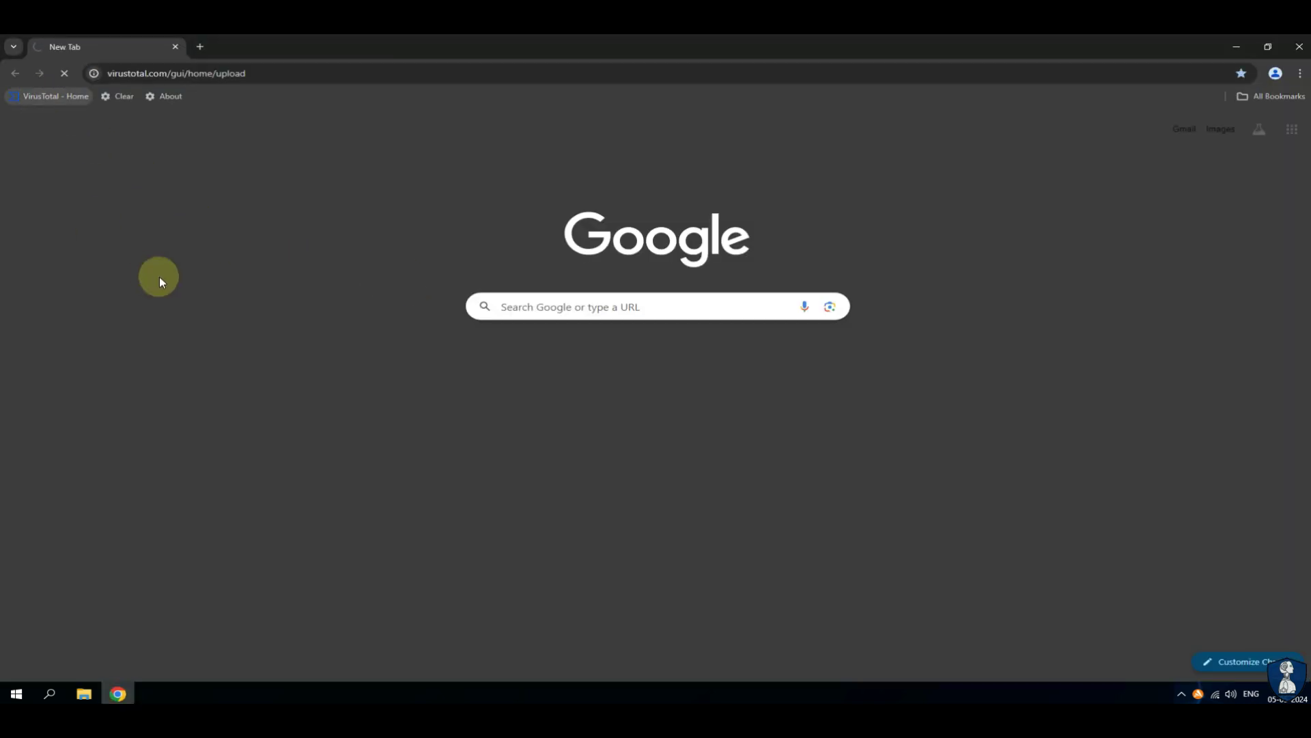
{"action": "key", "text": "super+e"}
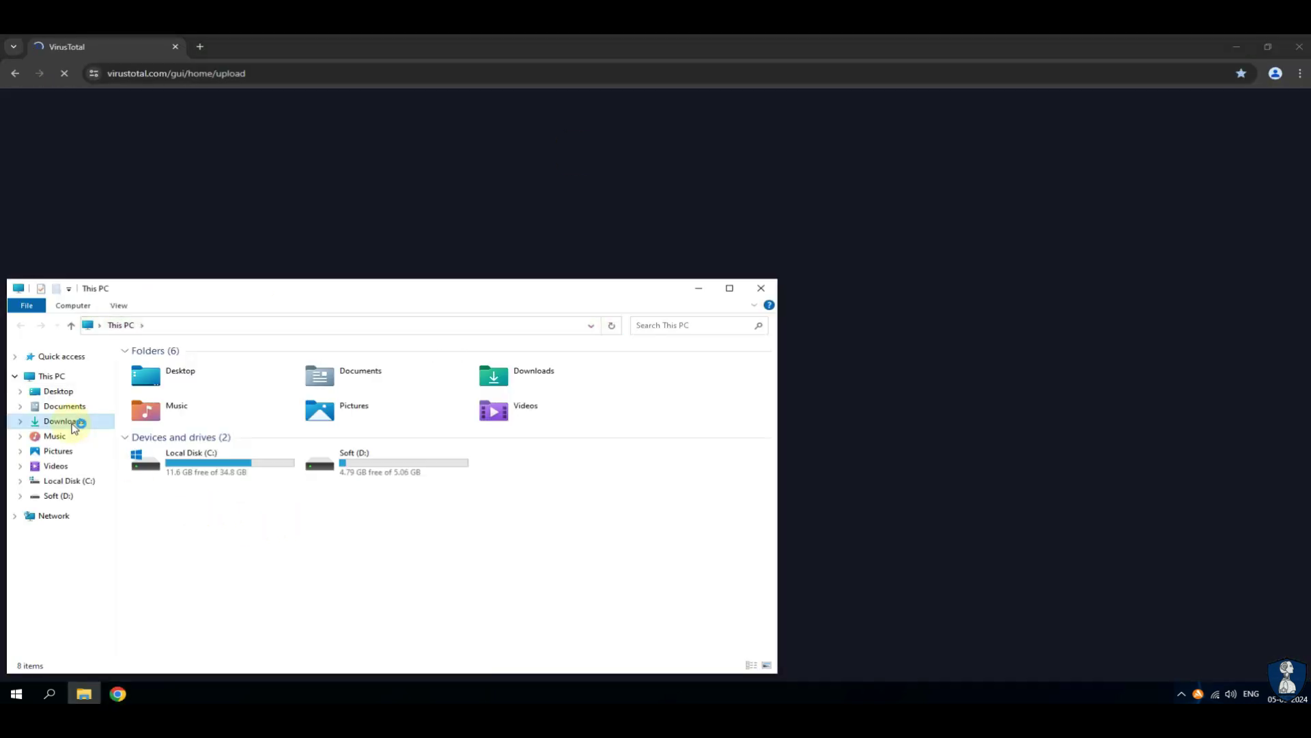
{"action": "left_click", "coordinate": [68, 422]}
{"action": "left_click_drag", "start_coordinate": [170, 546], "coordinate": [178, 391]}
{"action": "right_click", "coordinate": [176, 385]}
{"action": "left_click", "coordinate": [257, 454]}
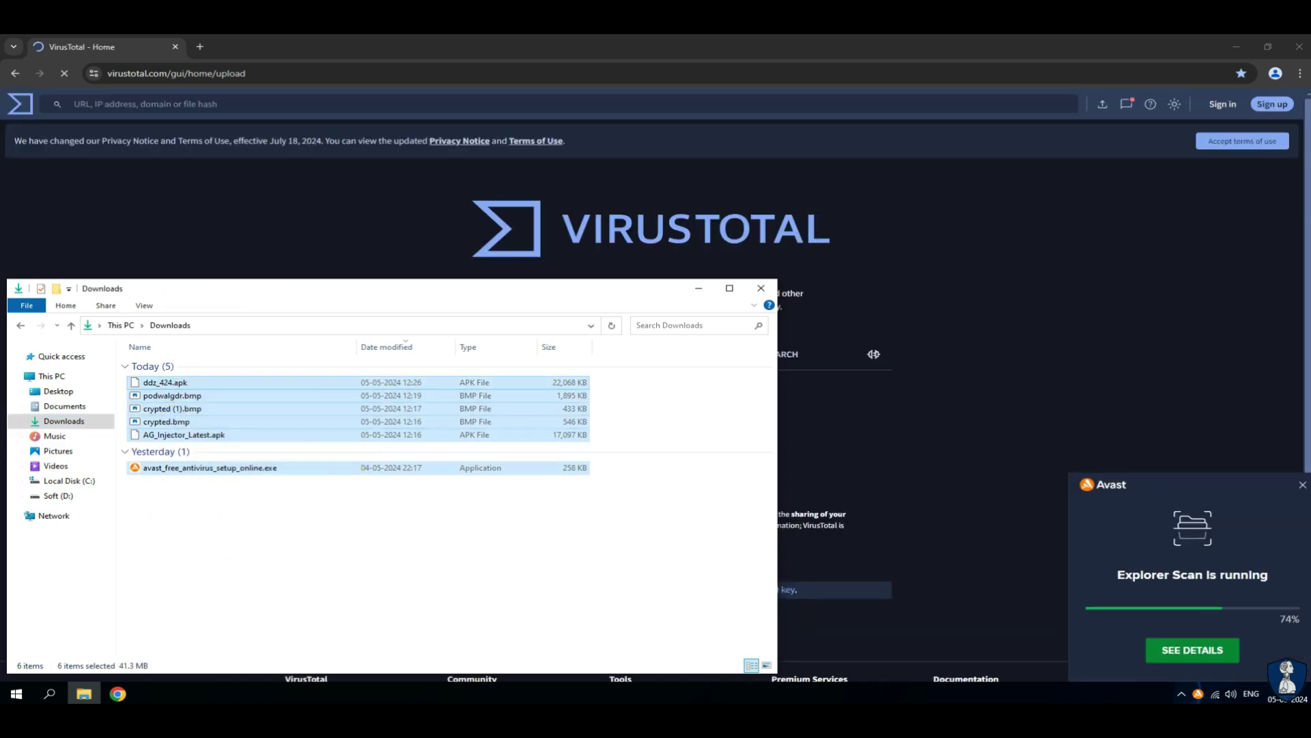
Step: View the details of the completed Explorer Scan, close Avast and return to the VirusTotal page
{"action": "left_click", "coordinate": [1192, 654]}
{"action": "left_click", "coordinate": [407, 537]}
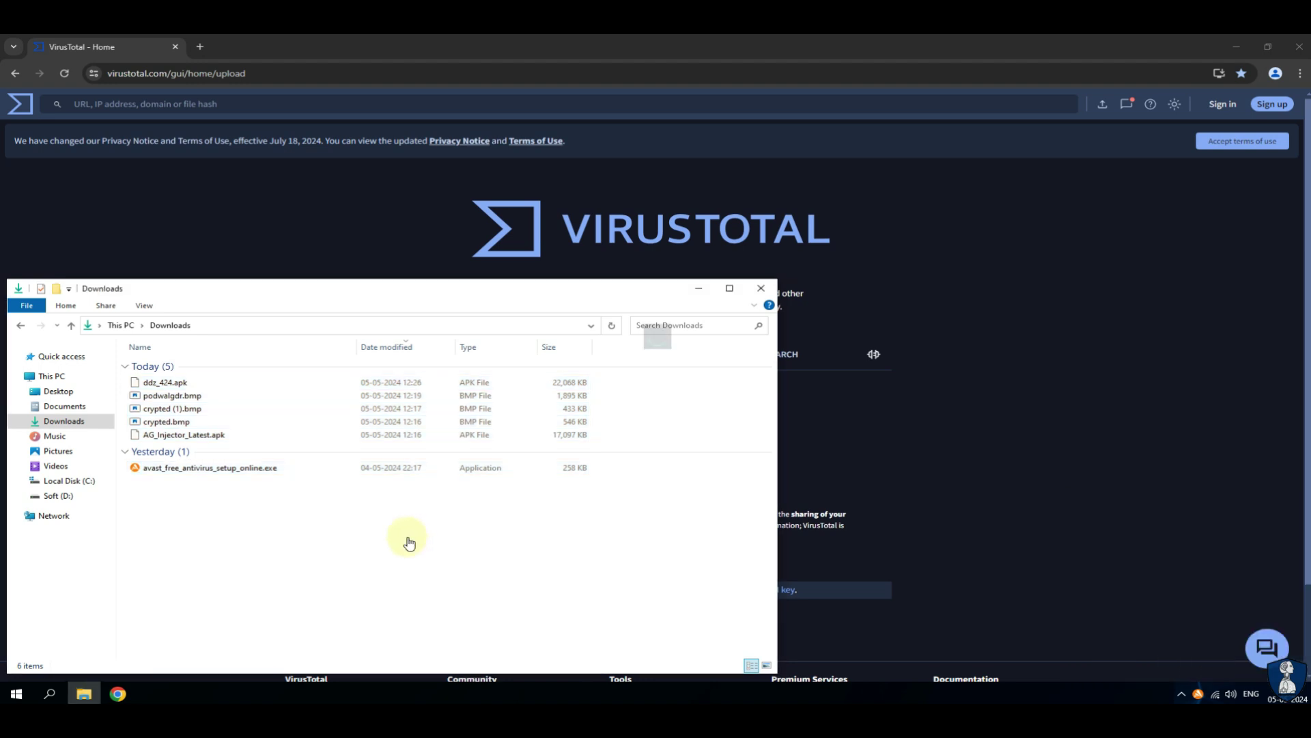
{"action": "left_click", "coordinate": [698, 437]}
{"action": "left_click", "coordinate": [989, 161]}
{"action": "left_click", "coordinate": [1199, 121]}
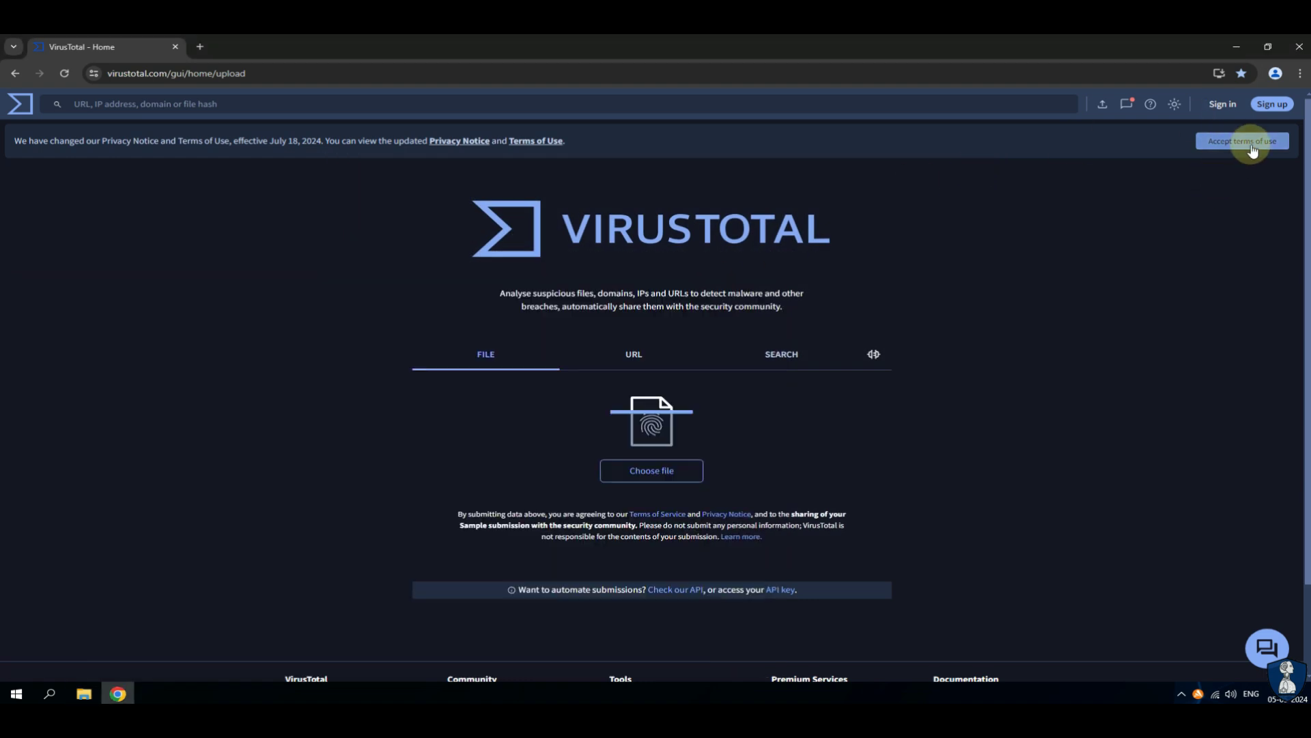
Step: Accept VirusTotal's terms of use and submit ddz_424.apk from Downloads for analysis
{"action": "left_click", "coordinate": [1222, 141]}
{"action": "left_click", "coordinate": [651, 431]}
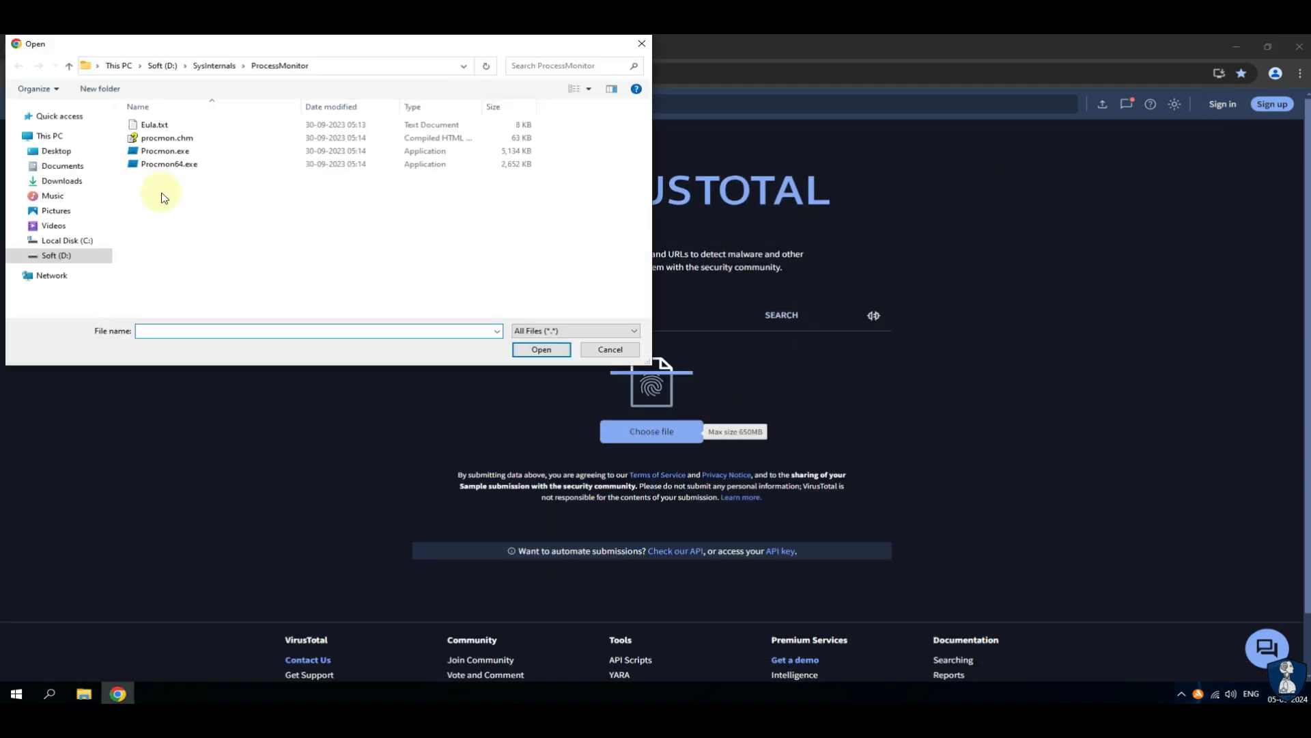
{"action": "left_click", "coordinate": [163, 142]}
{"action": "left_click", "coordinate": [529, 348]}
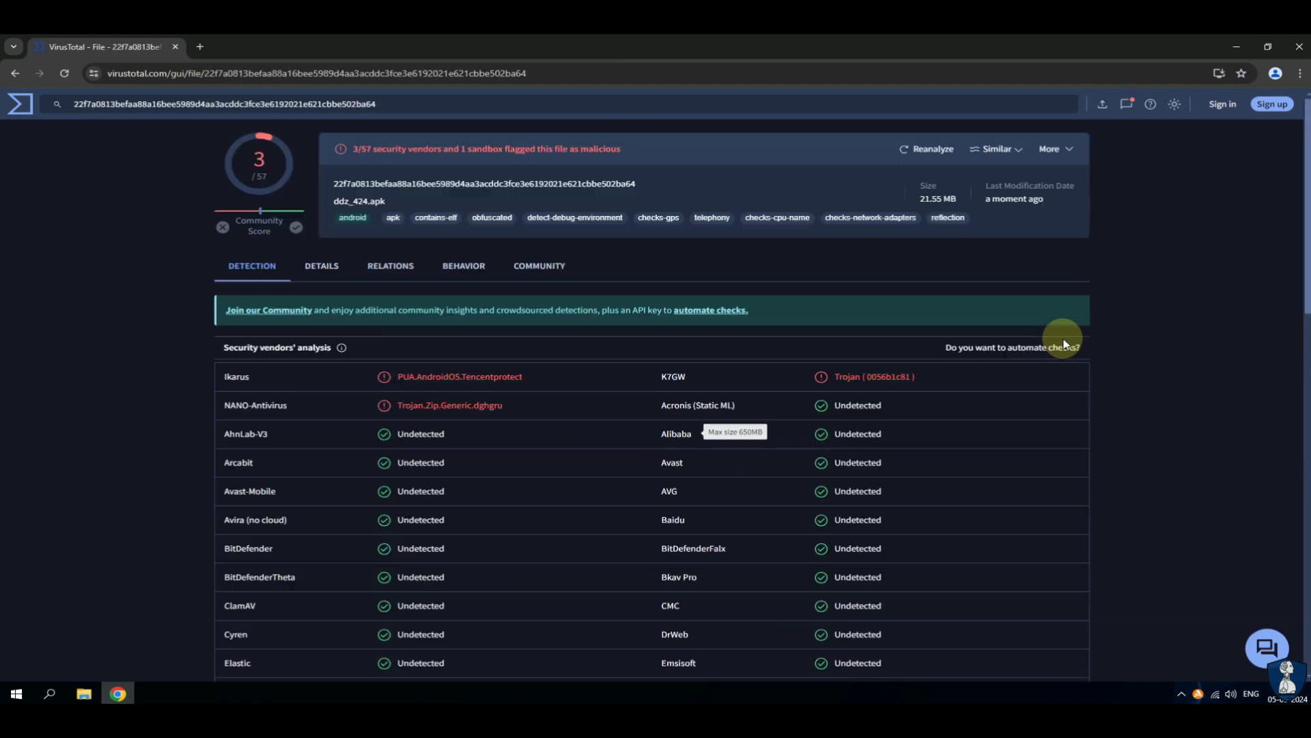
Step: Examine the overall verdict and the individual vendor detections for ddz_424.apk, including K7GW's
{"action": "left_click_drag", "start_coordinate": [354, 154], "coordinate": [589, 151]}
{"action": "left_click_drag", "start_coordinate": [826, 378], "coordinate": [584, 379]}
{"action": "scroll", "coordinate": [363, 400], "scroll_direction": "down", "scroll_amount": 2}
{"action": "scroll", "coordinate": [377, 402], "scroll_direction": "up", "scroll_amount": 2}
Step: Submit podwalgdr.bmp from Downloads to VirusTotal for analysis
{"action": "left_click", "coordinate": [1102, 104]}
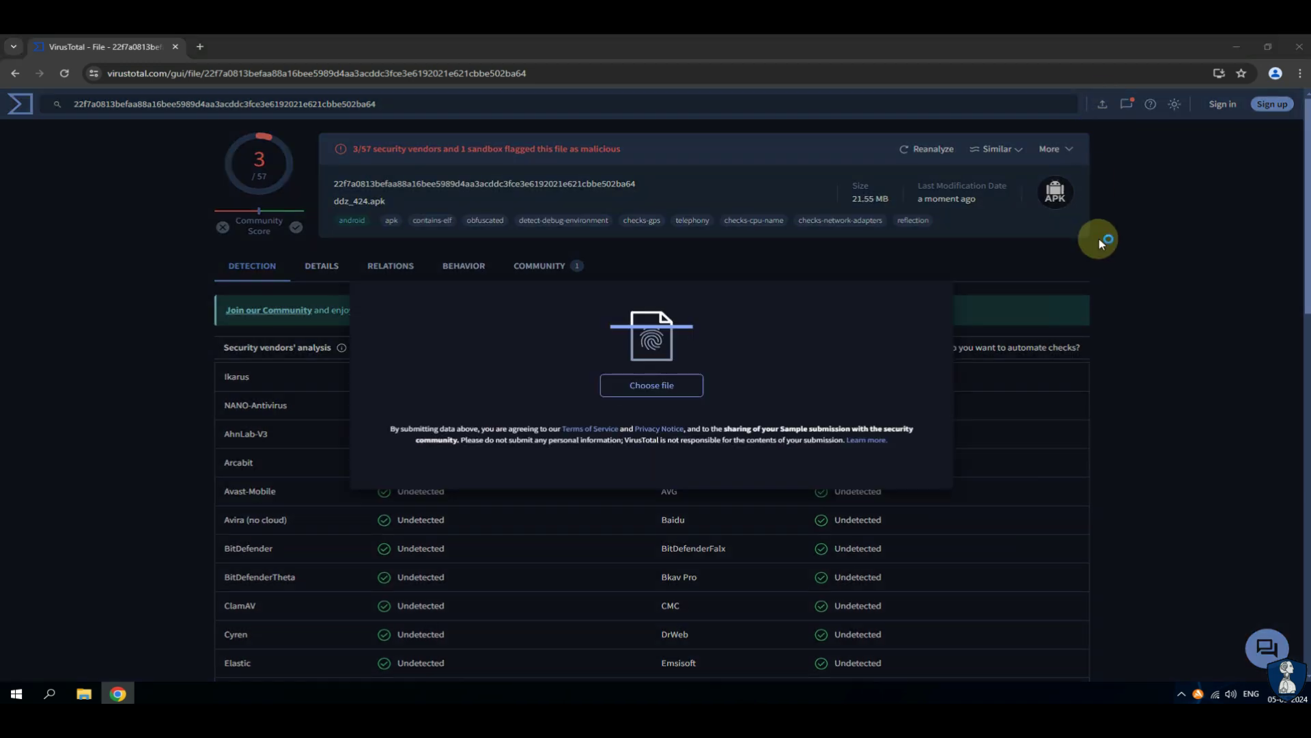
{"action": "left_click", "coordinate": [250, 155]}
{"action": "left_click", "coordinate": [542, 348]}
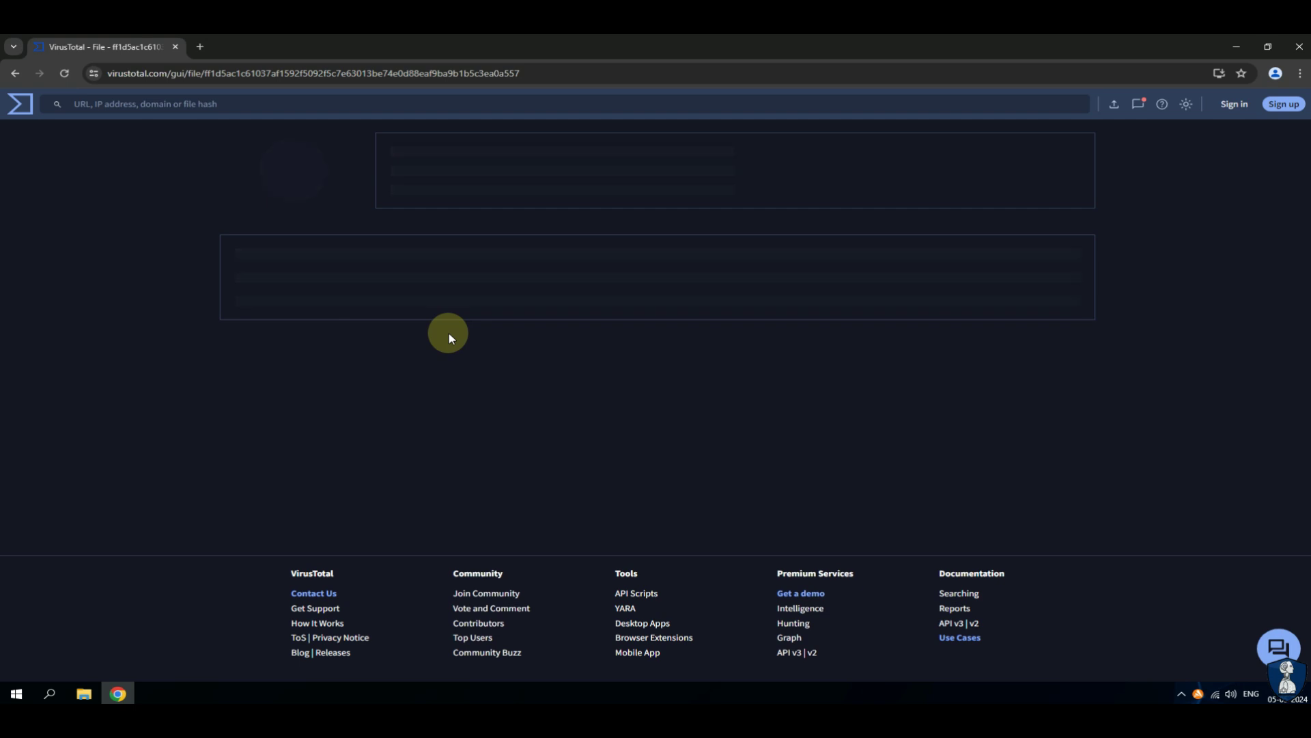
Step: Submit crypted (1).bmp to VirusTotal and review the verdict and vendor detections
{"action": "left_click", "coordinate": [1103, 103]}
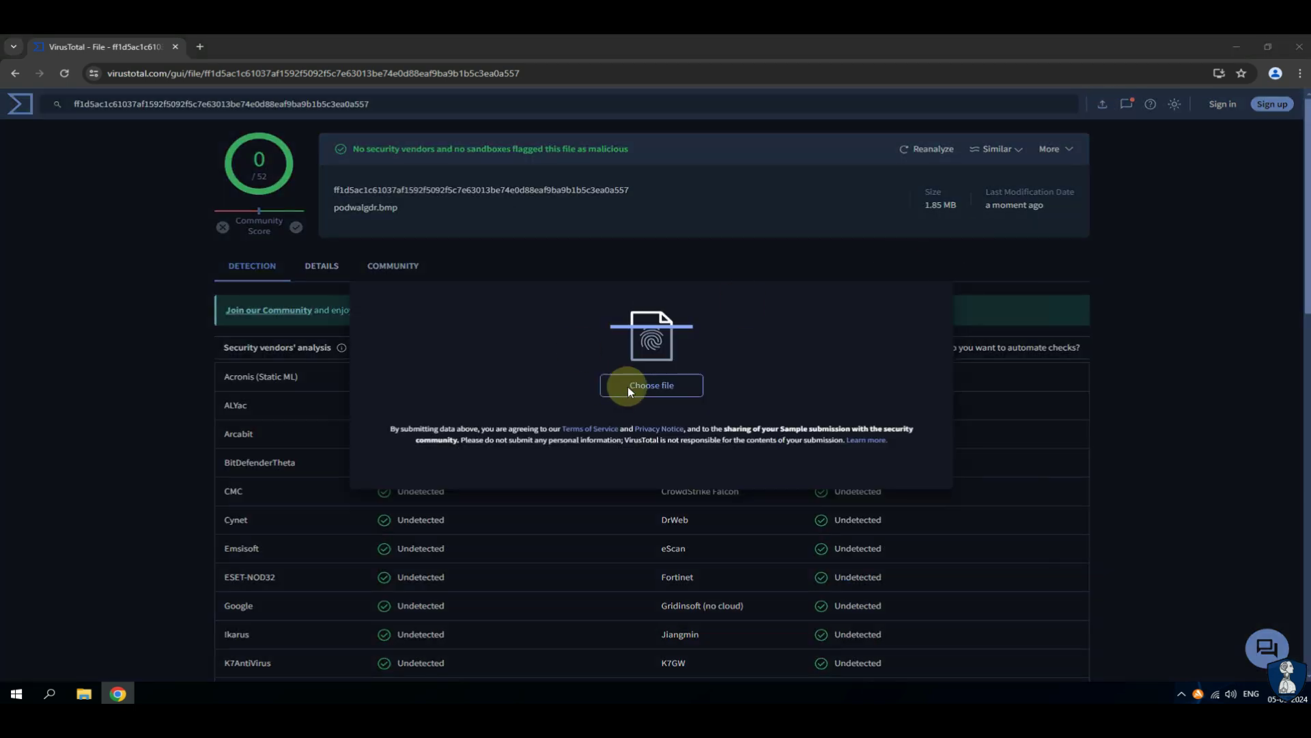
{"action": "left_click", "coordinate": [630, 388]}
{"action": "left_click", "coordinate": [185, 170]}
{"action": "left_click", "coordinate": [526, 343]}
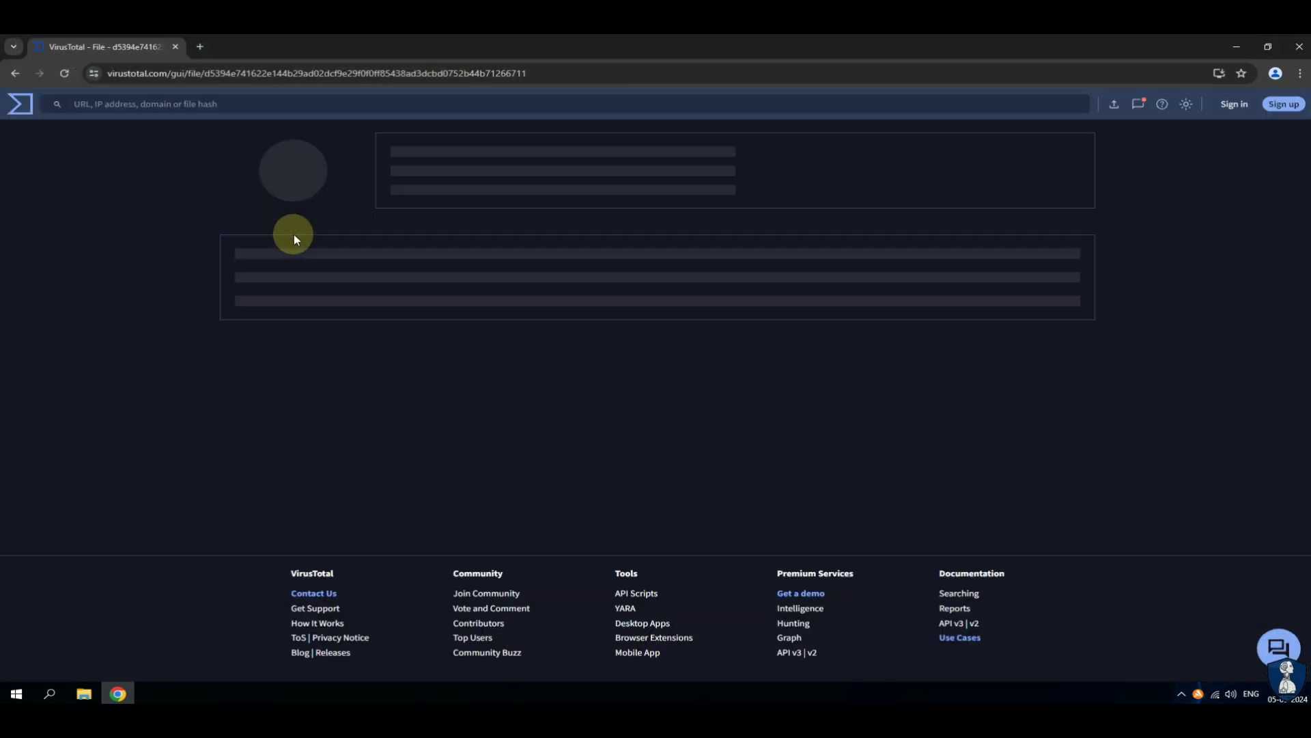
{"action": "left_click_drag", "start_coordinate": [352, 149], "coordinate": [516, 151]}
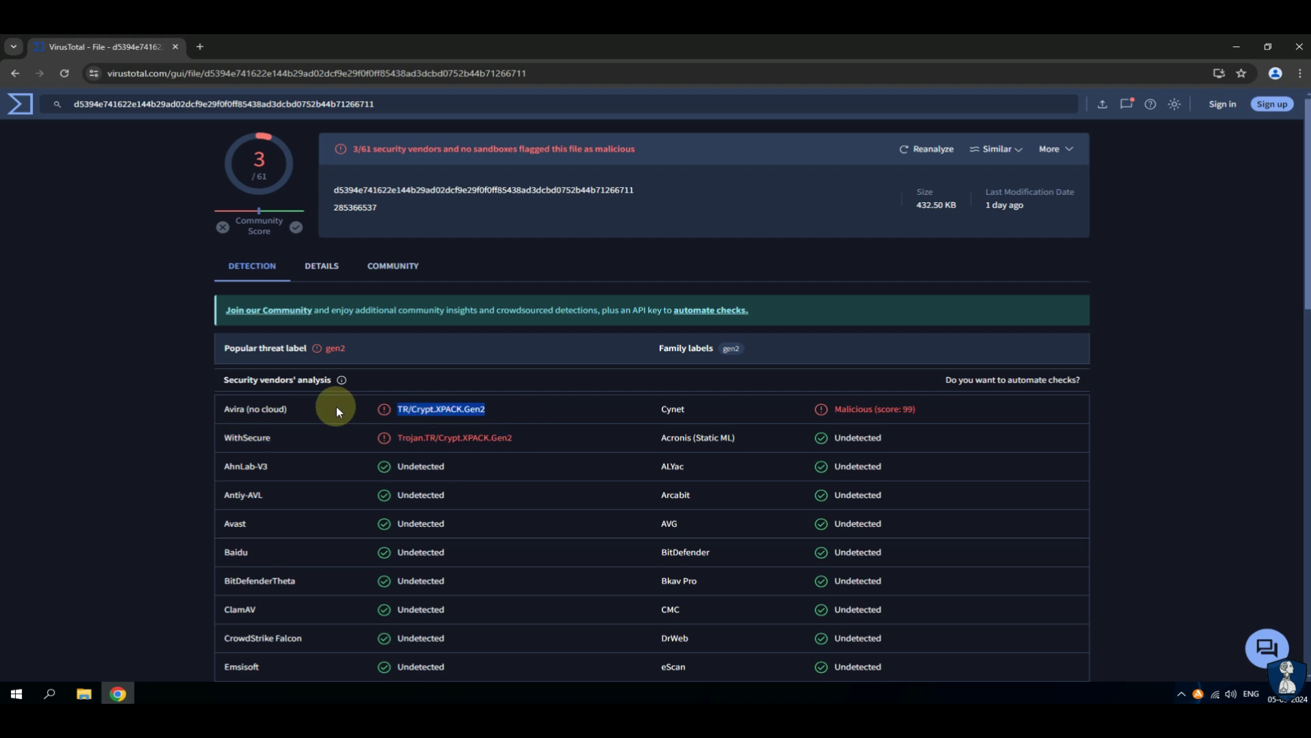
Step: Submit crypted.bmp to VirusTotal and review the Avira and WithSecure detection names
{"action": "left_click", "coordinate": [1102, 108]}
{"action": "left_click", "coordinate": [694, 385]}
{"action": "double_click", "coordinate": [171, 182]}
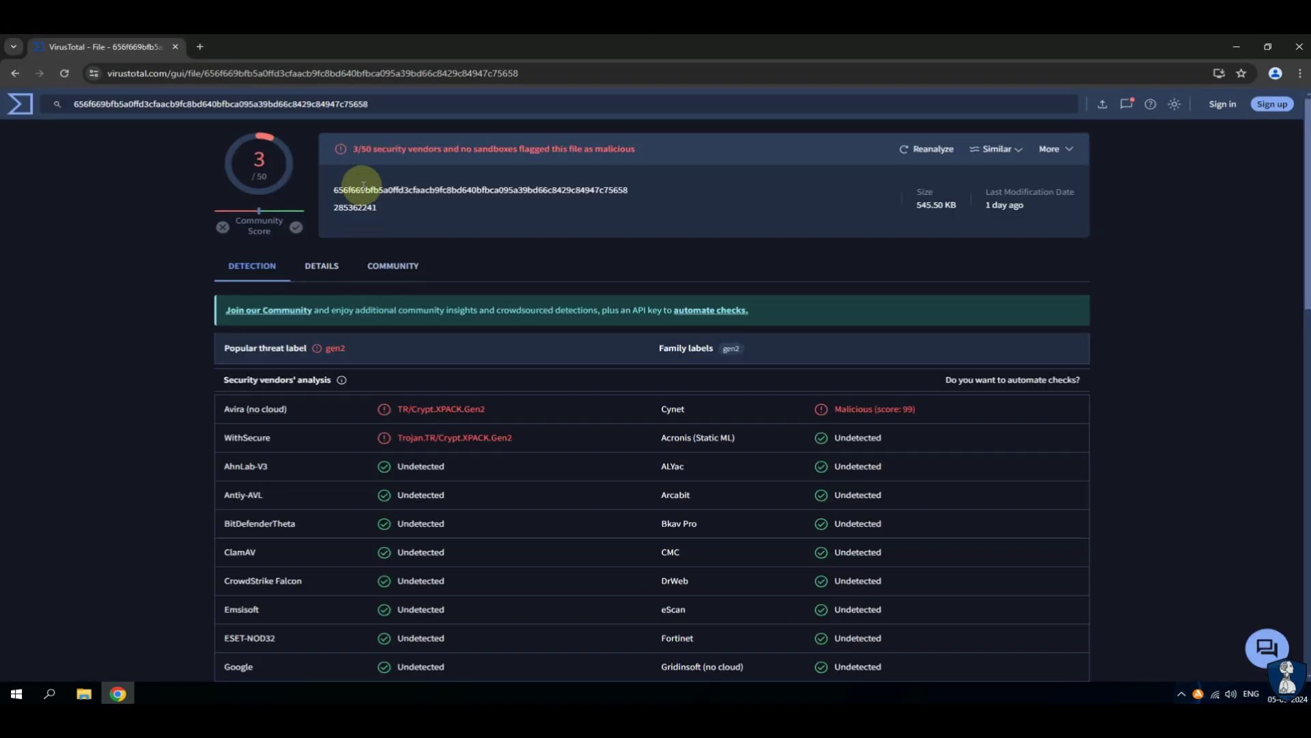
{"action": "left_click_drag", "start_coordinate": [576, 435], "coordinate": [391, 409]}
Step: Submit AG_Injector_Latest.apk from Downloads to VirusTotal for analysis
{"action": "left_click", "coordinate": [1108, 109]}
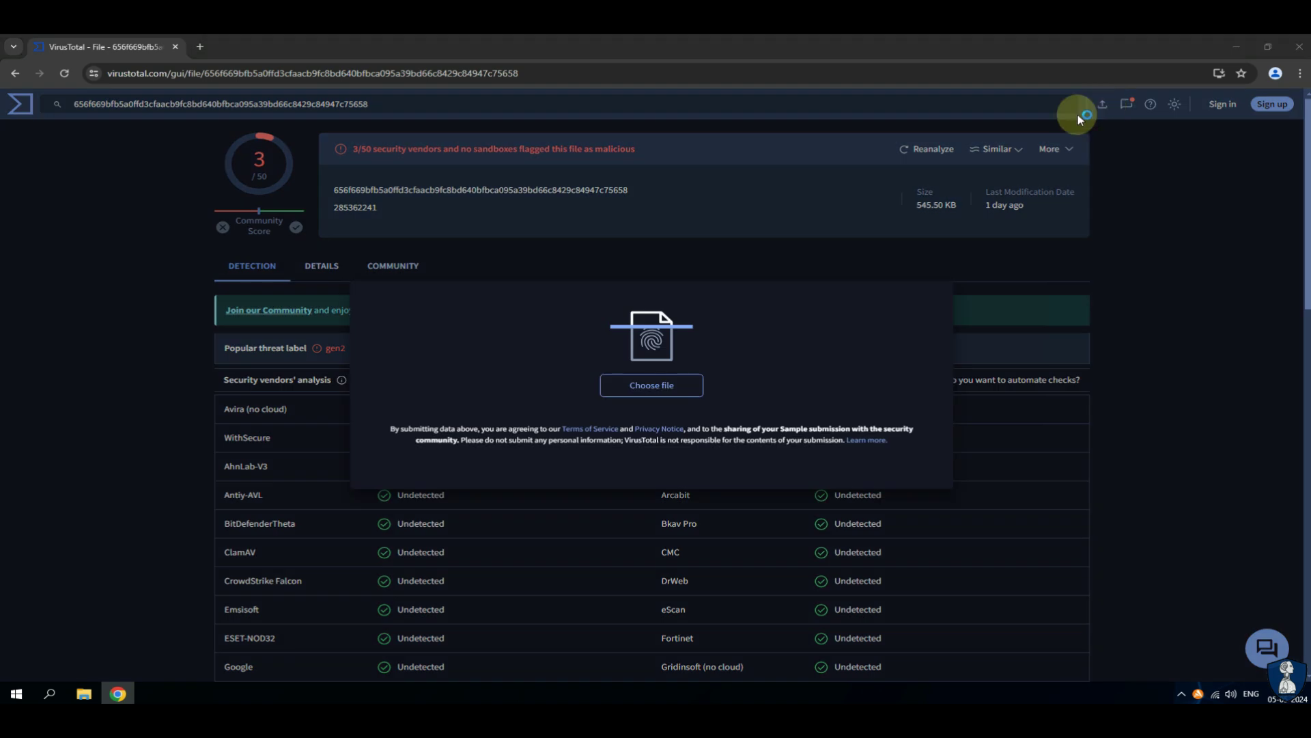
{"action": "left_click", "coordinate": [234, 196]}
{"action": "left_click", "coordinate": [531, 346]}
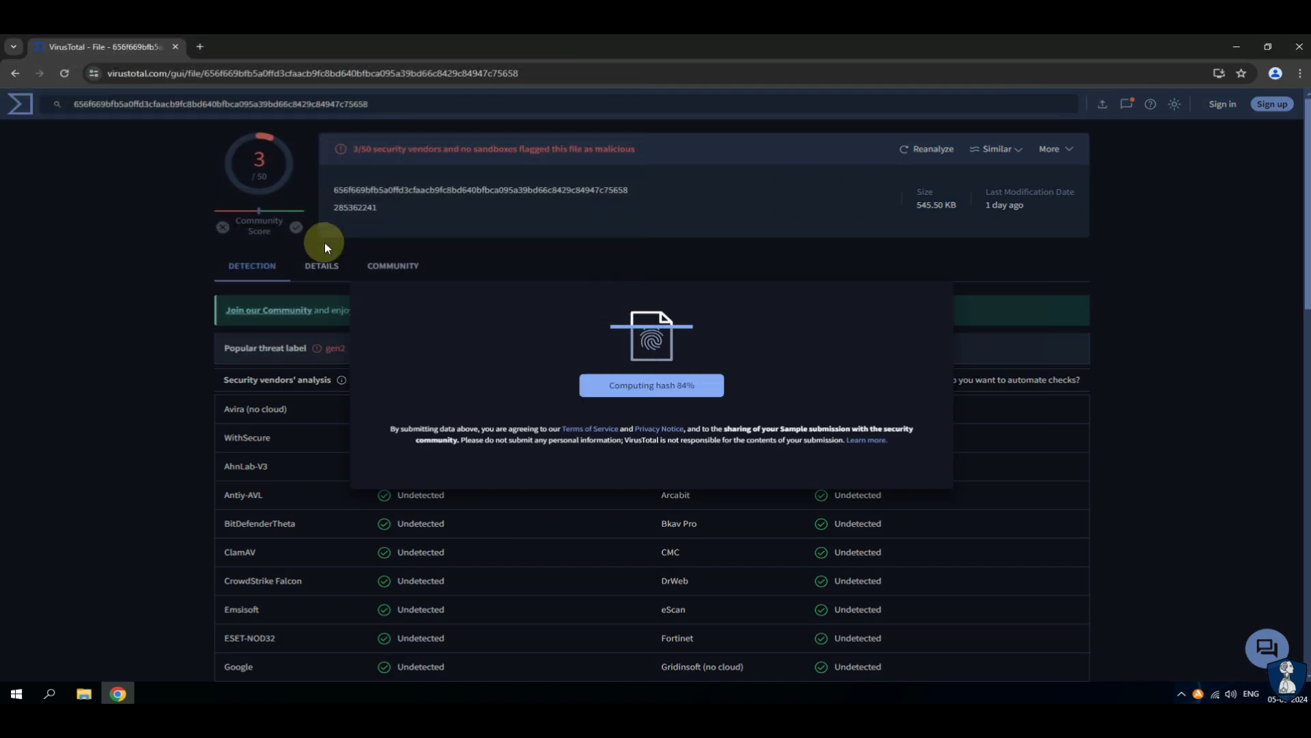
Step: Examine the AG_Injector_Latest.apk verdict and the vendors' detection names, including the Avast-Mobile entry
{"action": "left_click_drag", "start_coordinate": [352, 149], "coordinate": [459, 150]}
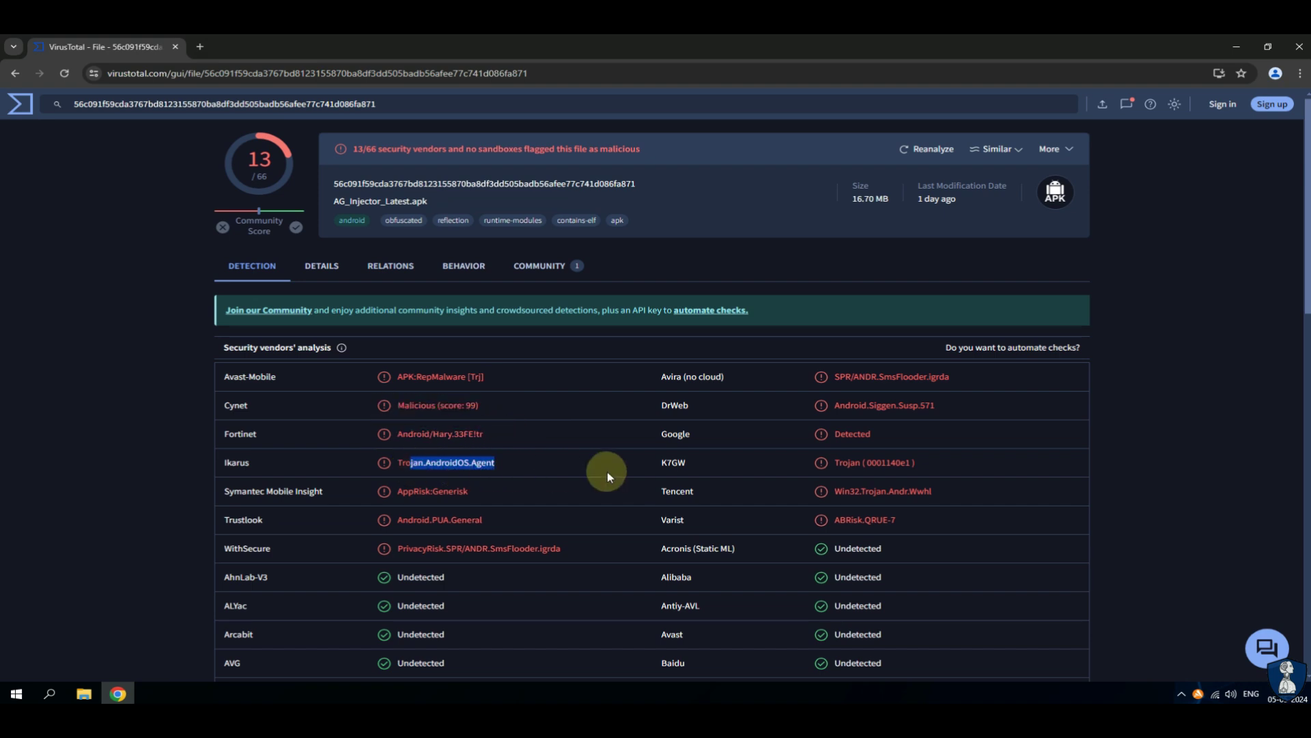
{"action": "left_click_drag", "start_coordinate": [870, 383], "coordinate": [836, 381]}
{"action": "left_click_drag", "start_coordinate": [934, 406], "coordinate": [834, 435]}
{"action": "left_click_drag", "start_coordinate": [916, 463], "coordinate": [834, 464]}
{"action": "left_click_drag", "start_coordinate": [983, 496], "coordinate": [828, 519]}
{"action": "scroll", "coordinate": [763, 440], "scroll_direction": "down", "scroll_amount": 4}
{"action": "scroll", "coordinate": [764, 440], "scroll_direction": "up", "scroll_amount": 4}
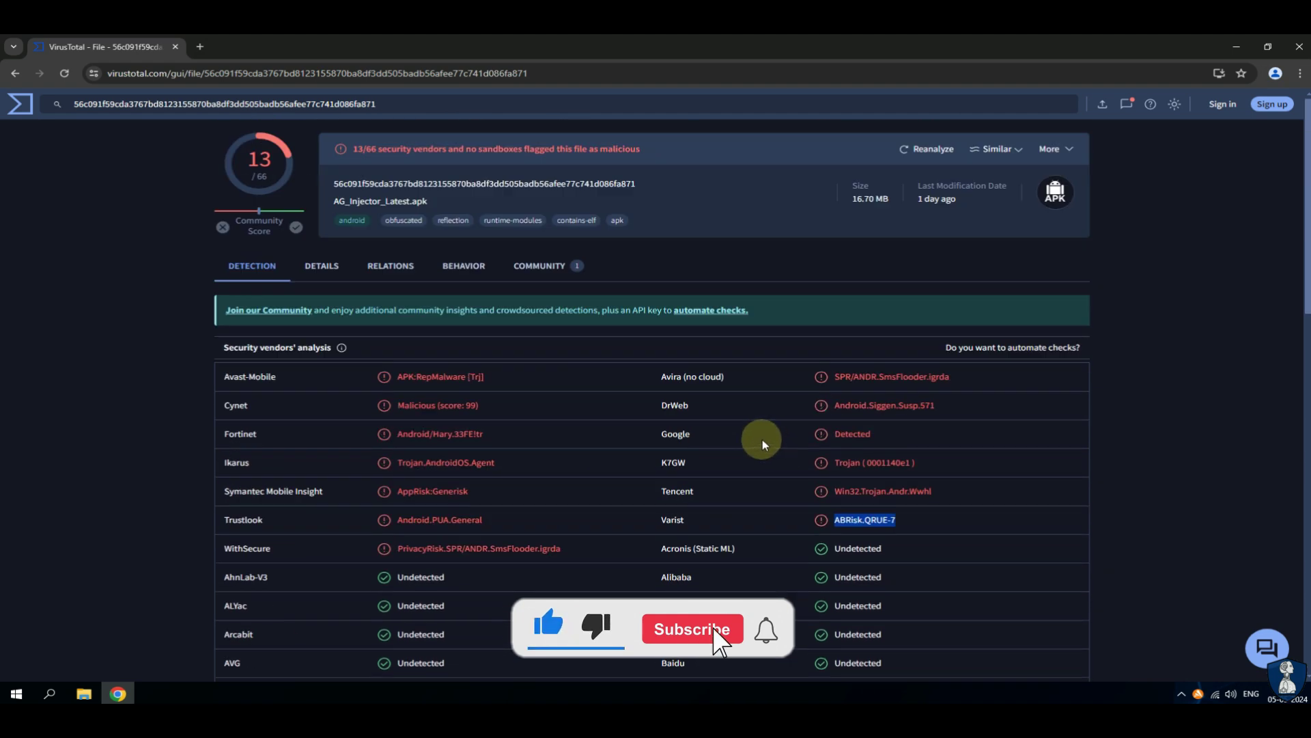
{"action": "left_click_drag", "start_coordinate": [393, 383], "coordinate": [503, 383]}
{"action": "left_click_drag", "start_coordinate": [271, 377], "coordinate": [229, 381]}
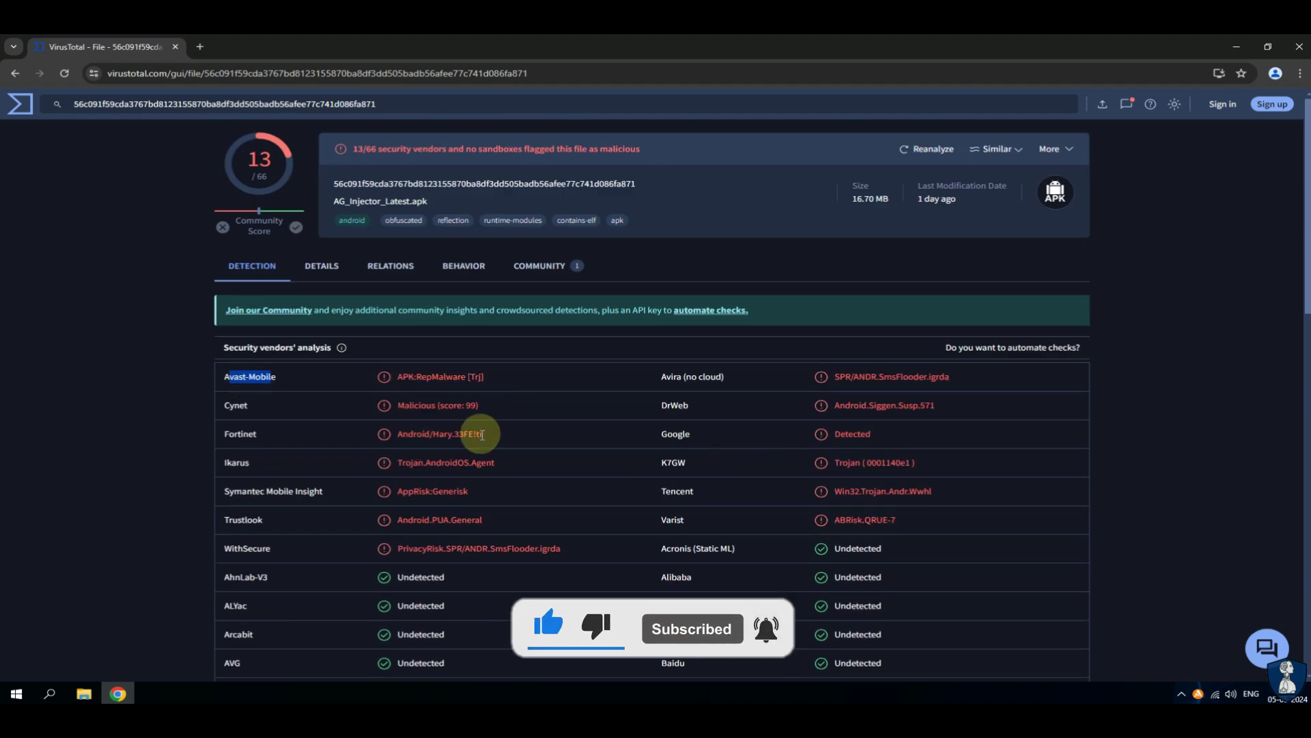
Step: Close Chrome and the Downloads folder window
{"action": "left_click", "coordinate": [1299, 47]}
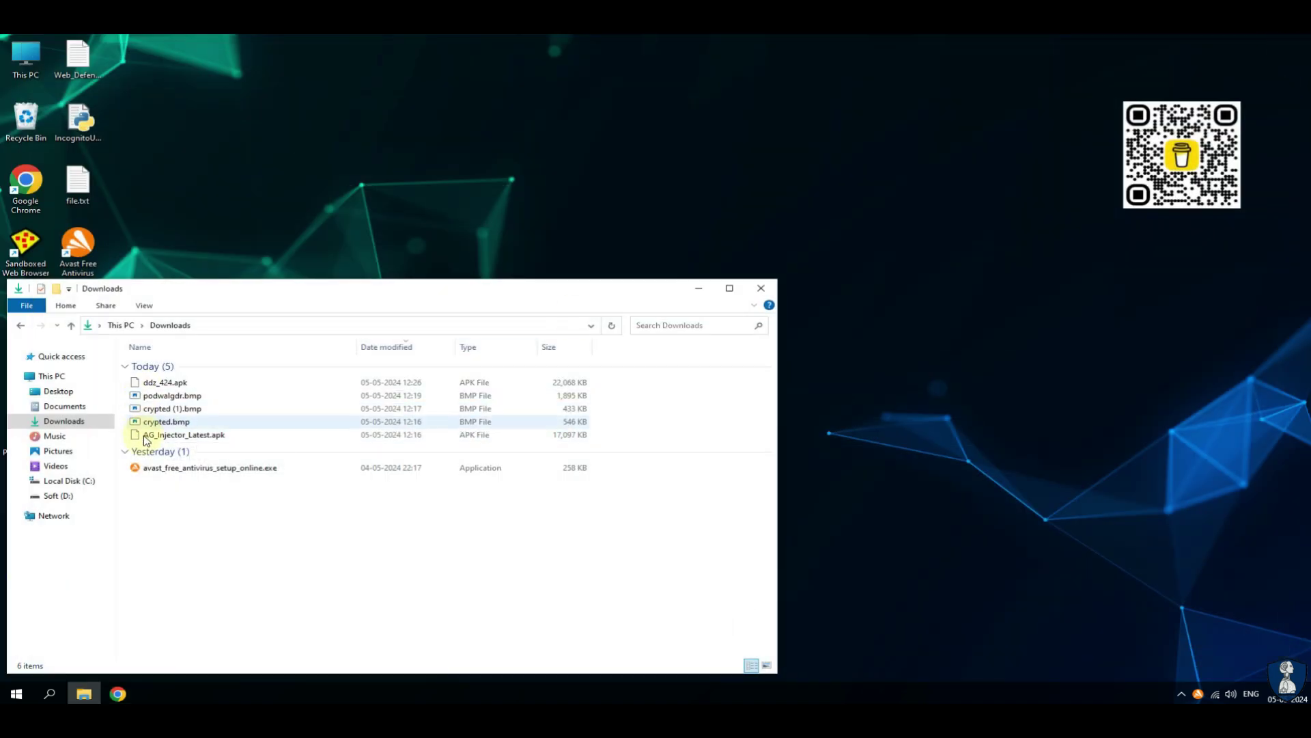
{"action": "left_click", "coordinate": [776, 293]}
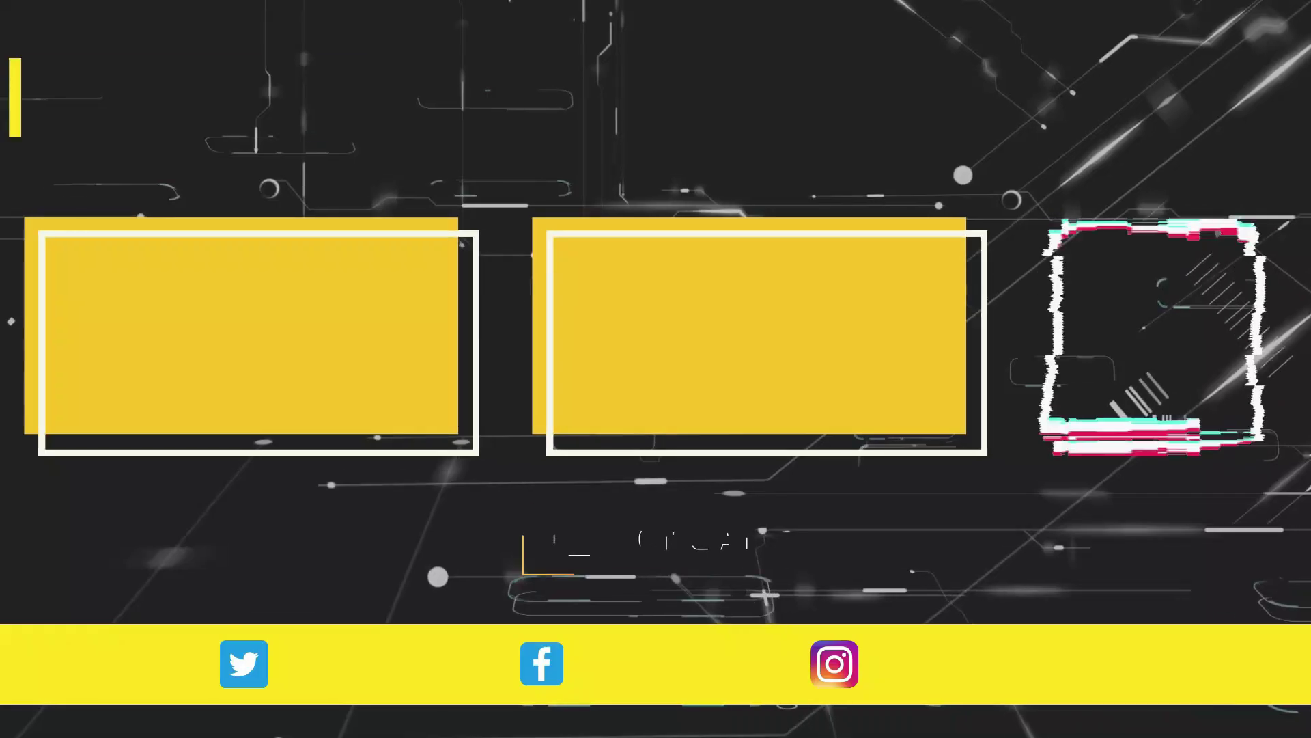